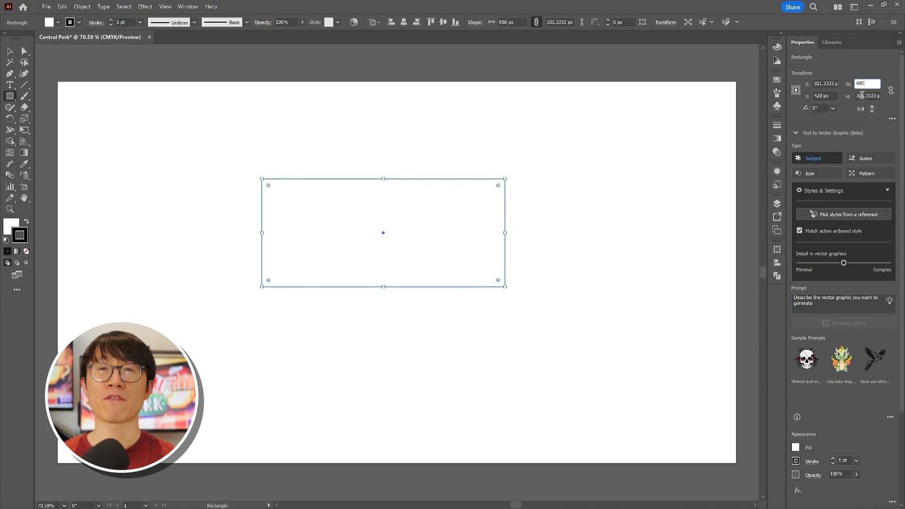
Step: Set the rectangle's height to 190 px
click(862, 96)
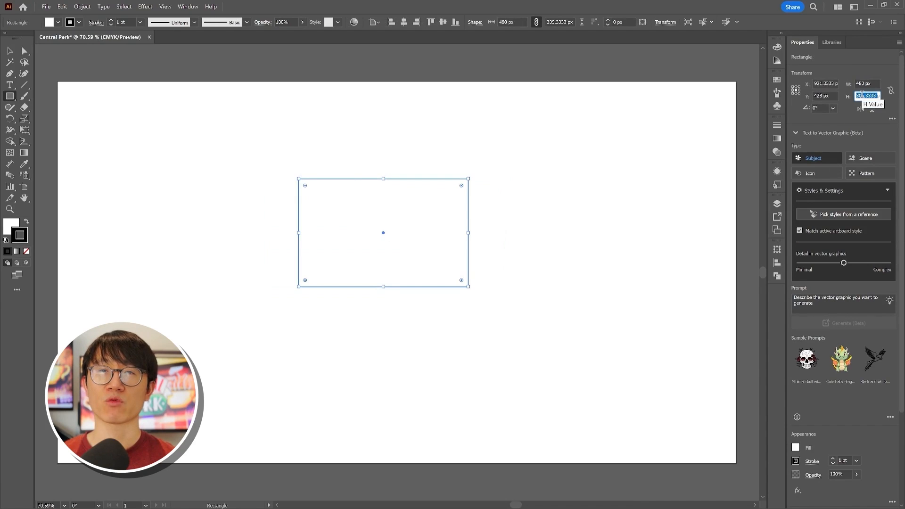
text(190)
key(Return)
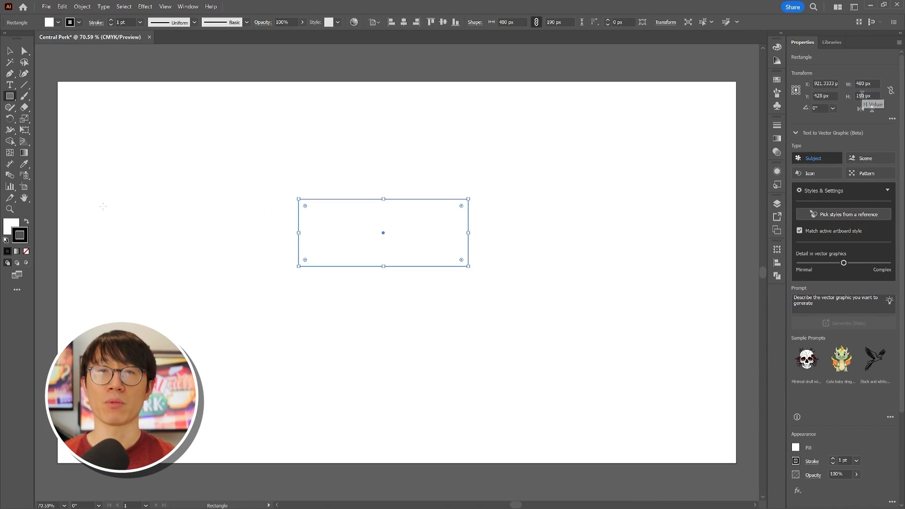
Step: Select the rectangle and raise its stroke weight to 4 pt
click(9, 51)
click(261, 221)
drag(261, 153, 486, 311)
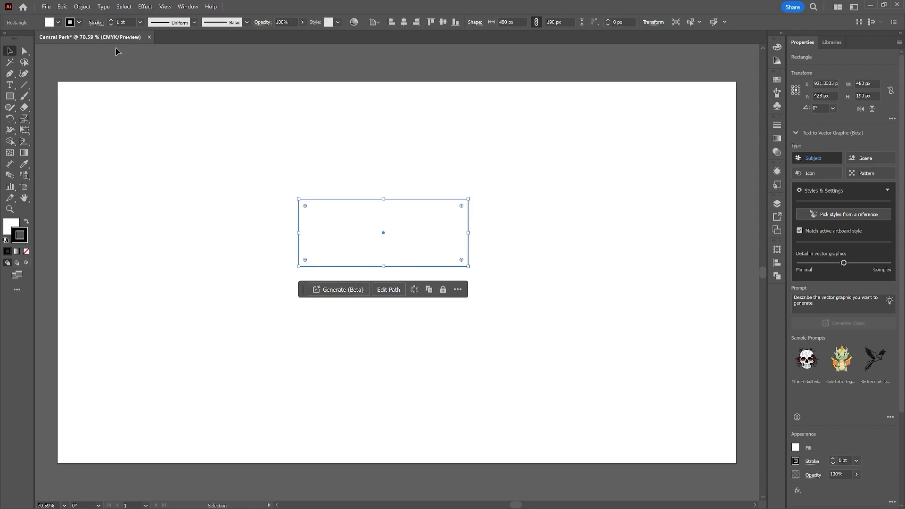
click(111, 20)
click(110, 20)
click(110, 21)
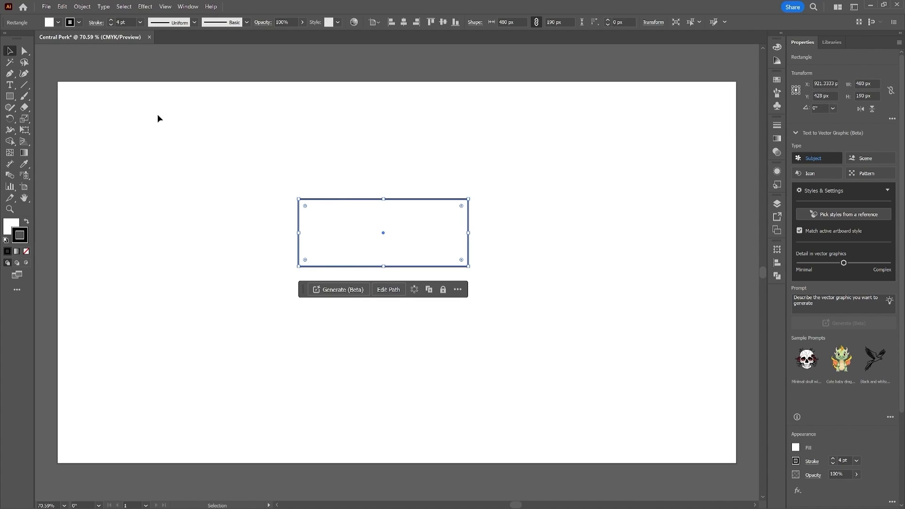
Step: Set the rectangle's fill colour to R 1, G 74, B 55
double_click(9, 226)
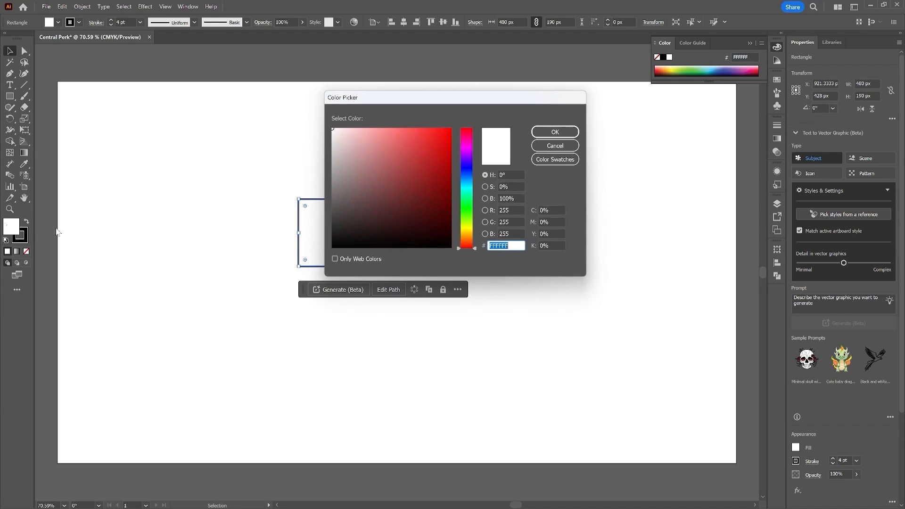
double_click(516, 210)
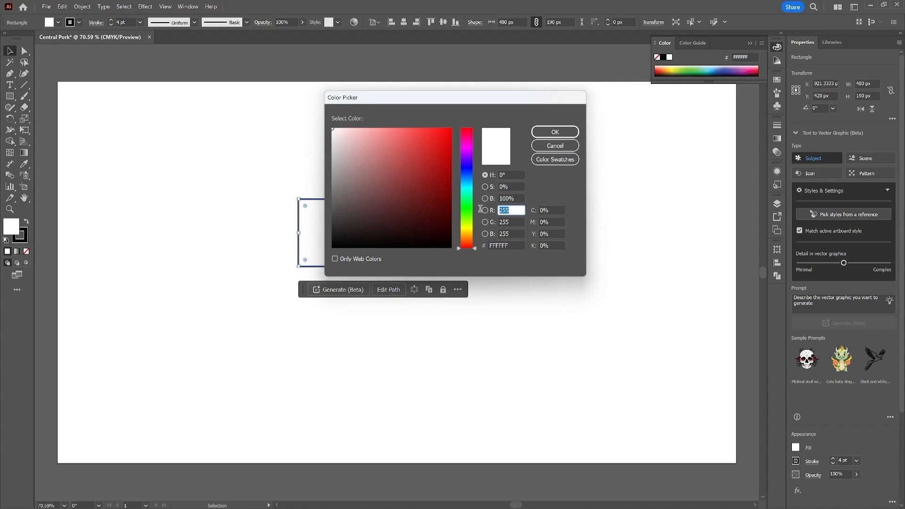
text(1)
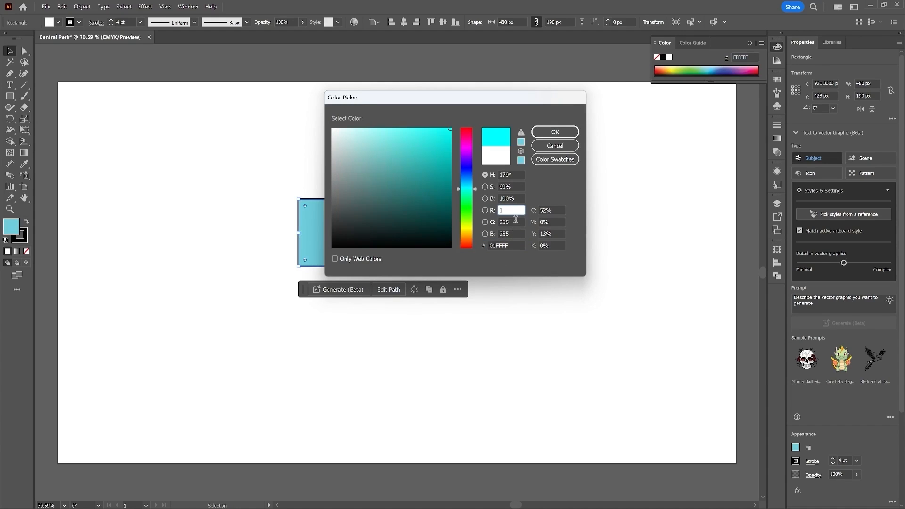
key(Tab)
text(74)
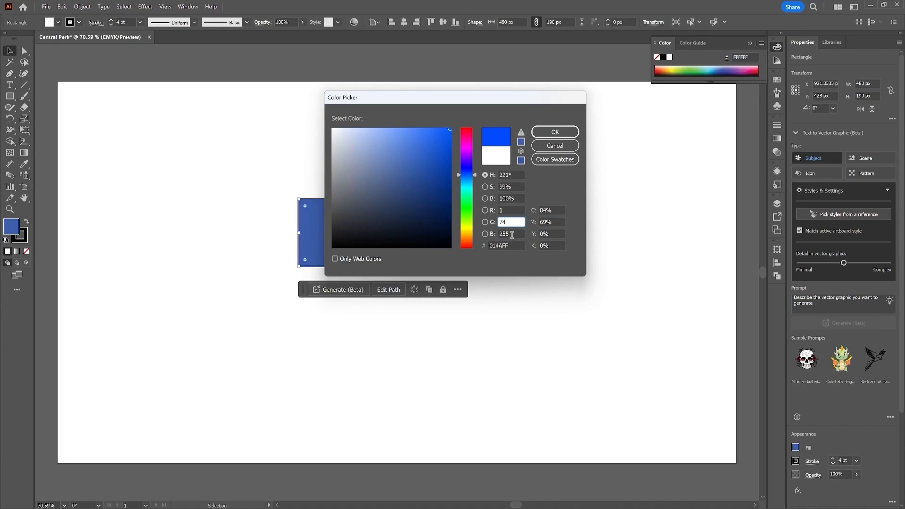
key(Tab)
text(55)
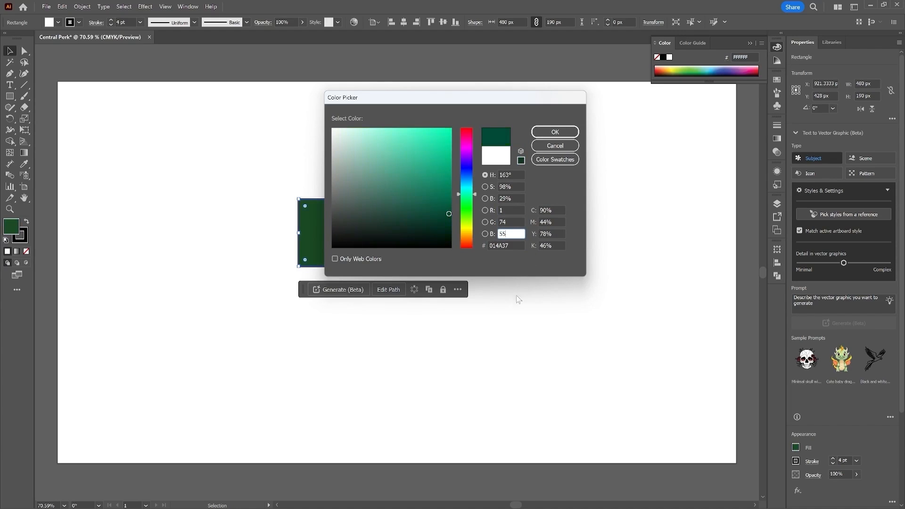
click(548, 134)
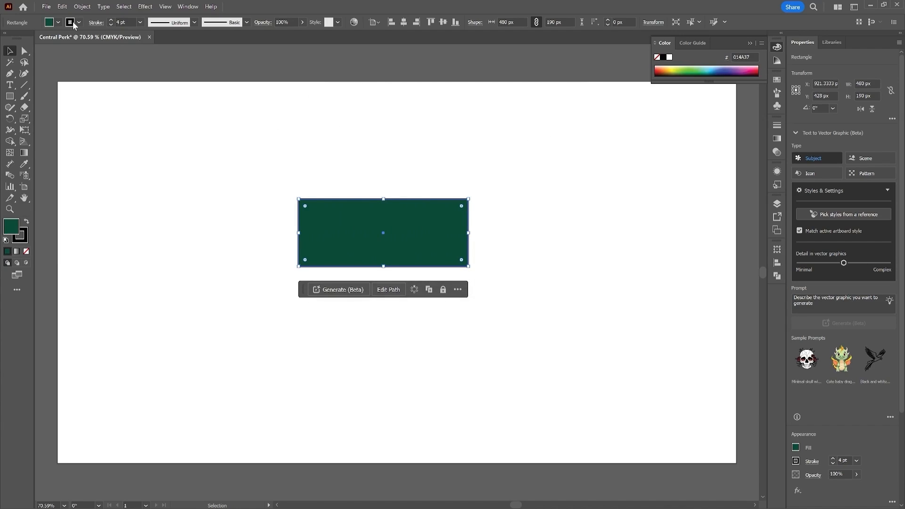
Step: Set the rectangle's stroke colour to black (000000)
double_click(24, 238)
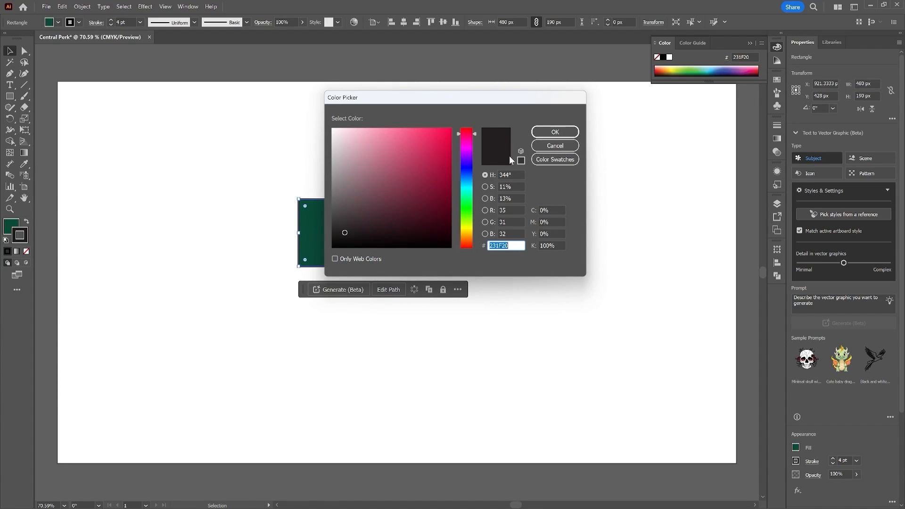
drag(366, 204, 273, 292)
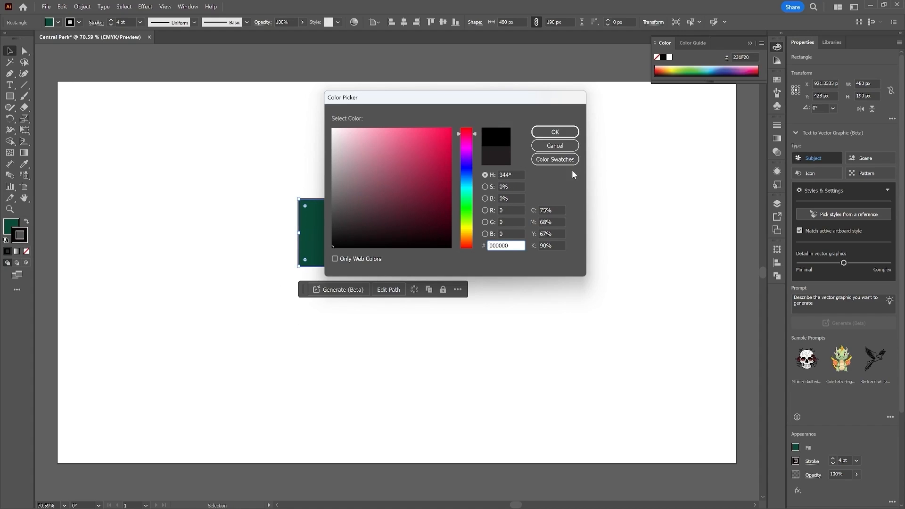
click(569, 133)
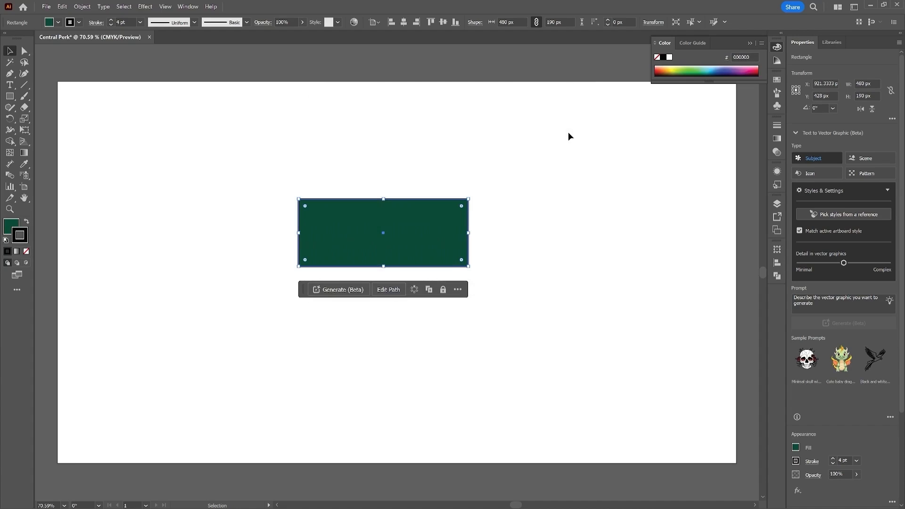
Step: Set all corner radii of the rectangle to 90 px to make a pill shape, then deselect it
click(777, 249)
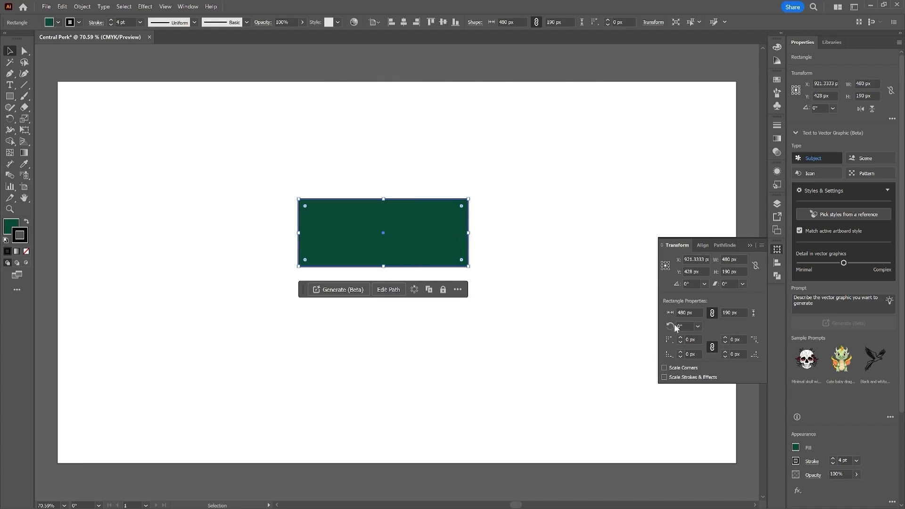
click(693, 340)
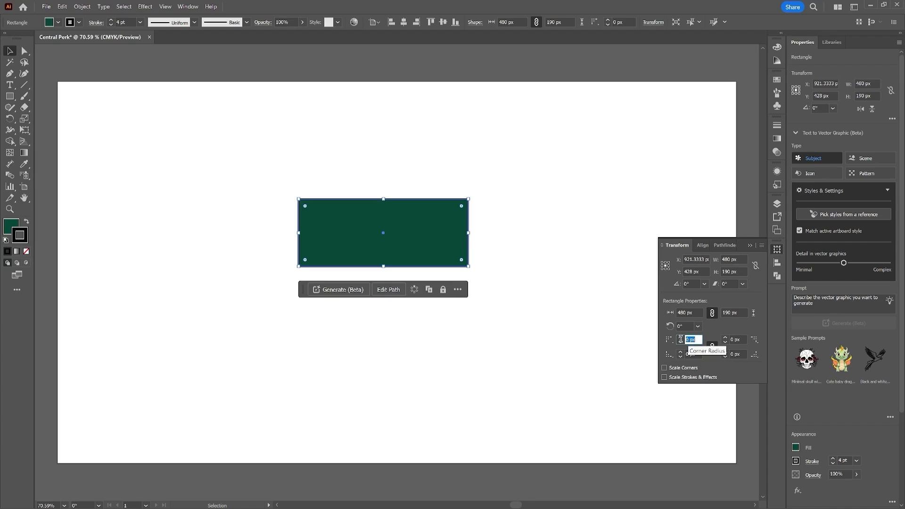
text(90)
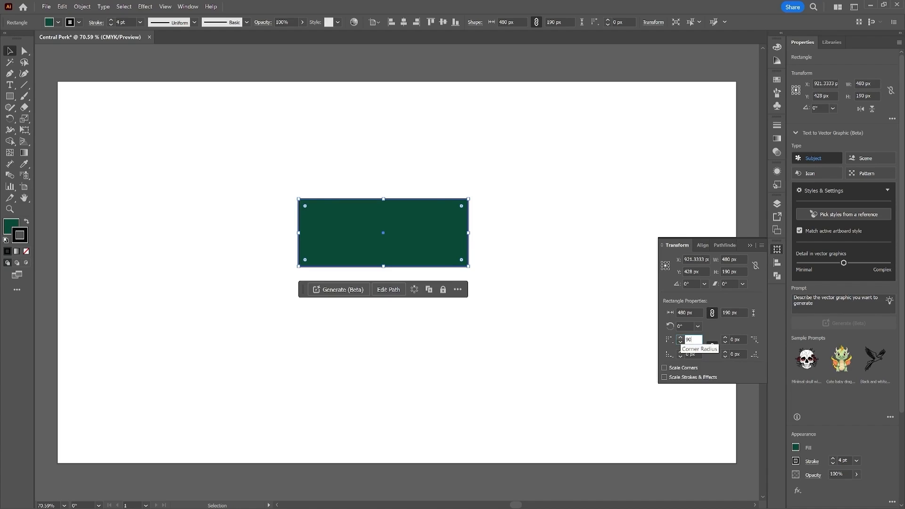
key(Return)
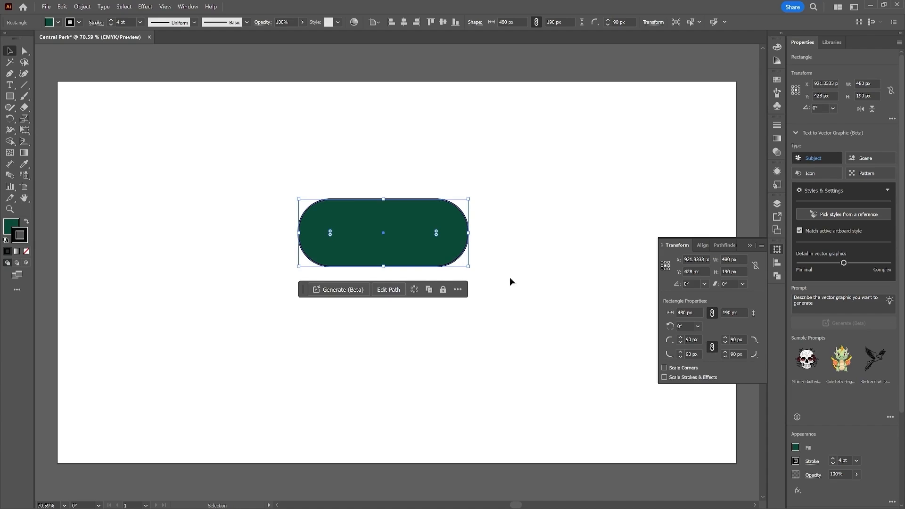
click(527, 290)
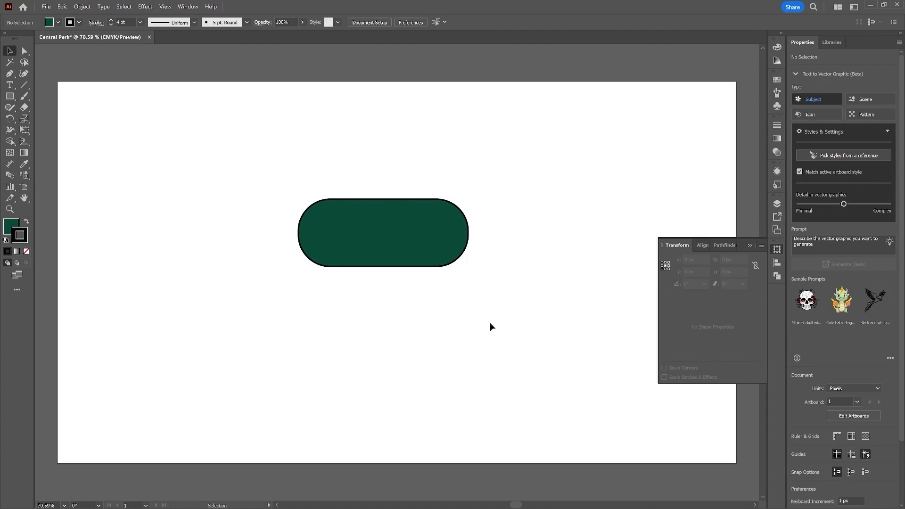
Step: Reselect the pill shape and add a second stroke to it in the Appearance panel
click(777, 249)
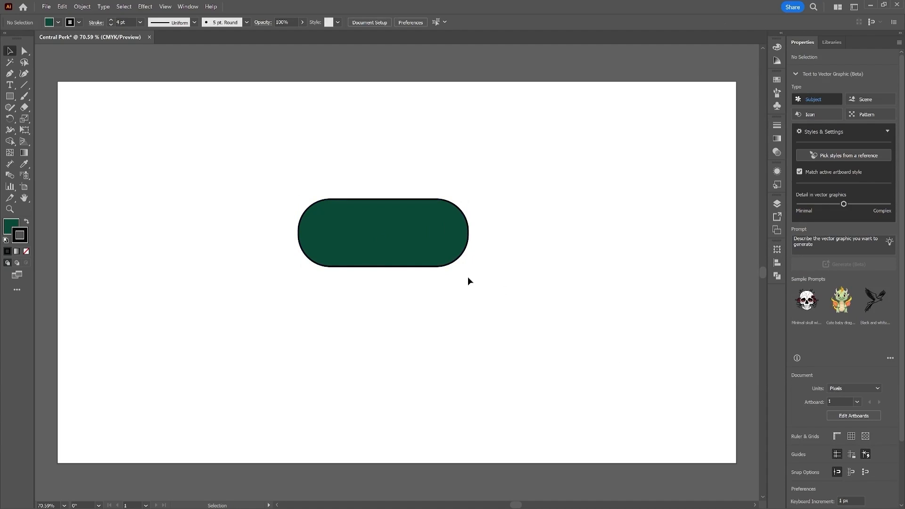
click(455, 234)
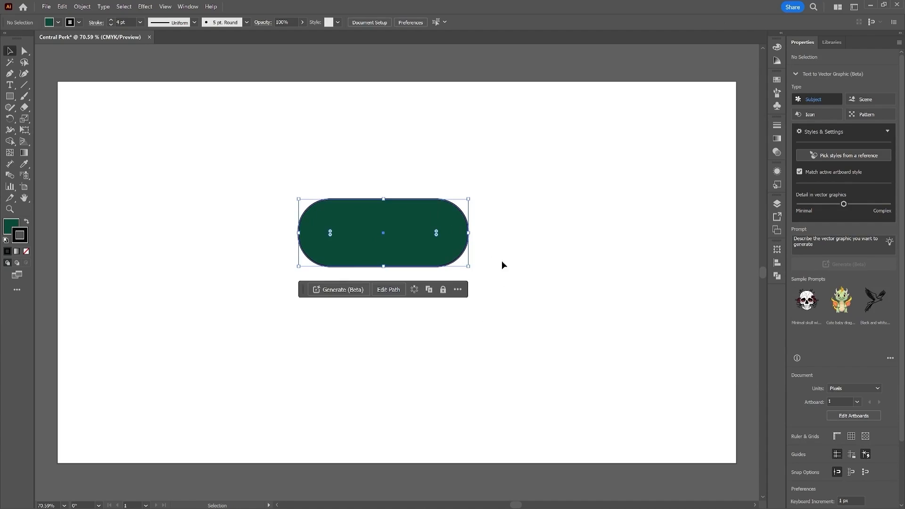
click(777, 171)
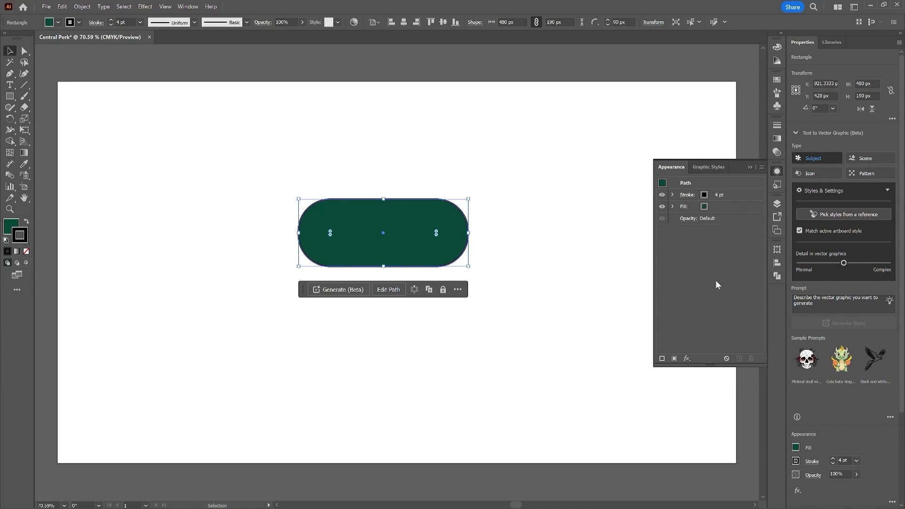
click(662, 359)
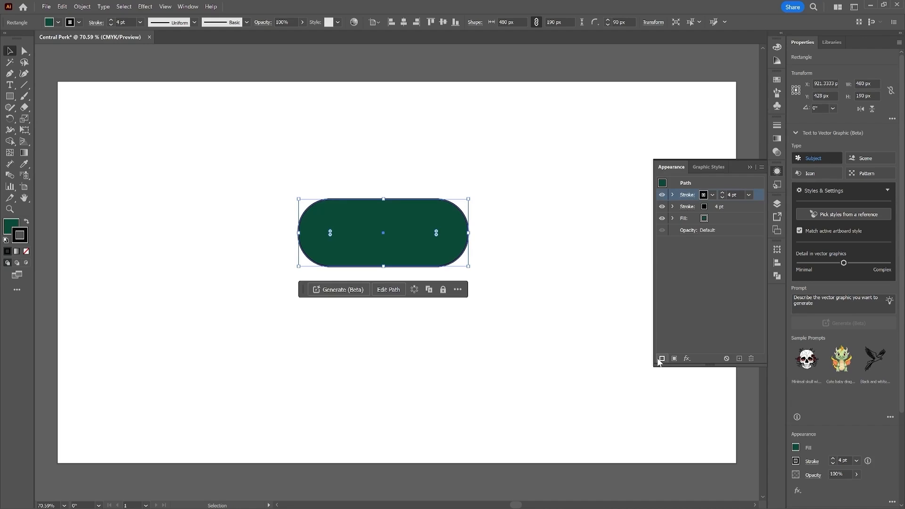
Step: Create a new RGB swatch R 255, G 247, B 214 and apply it to the top stroke
click(704, 196)
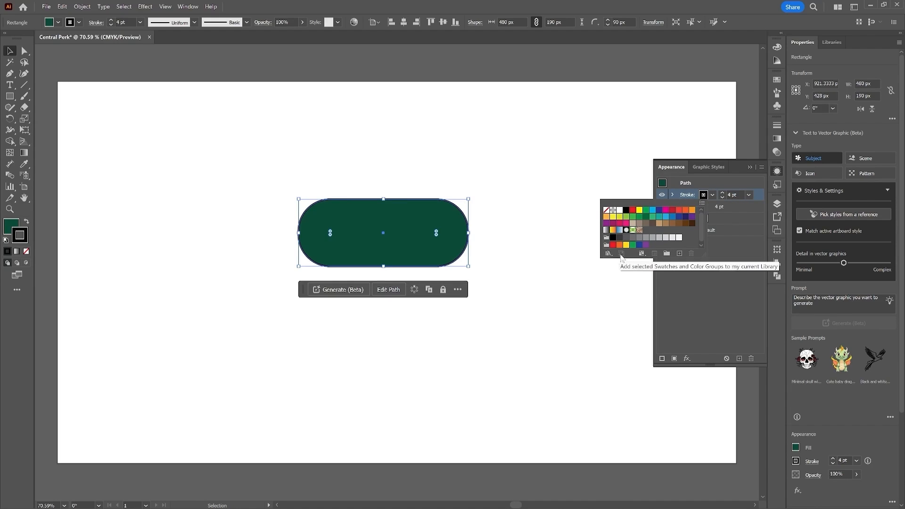
click(678, 254)
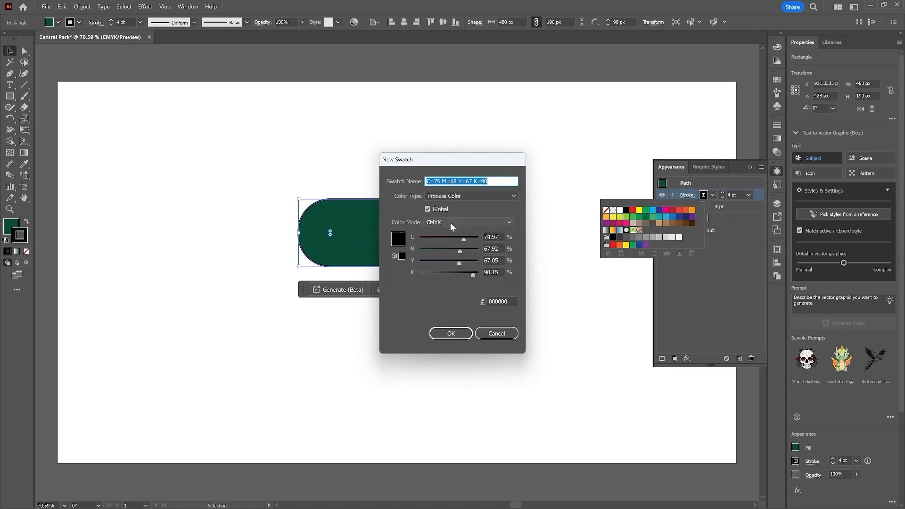
click(498, 222)
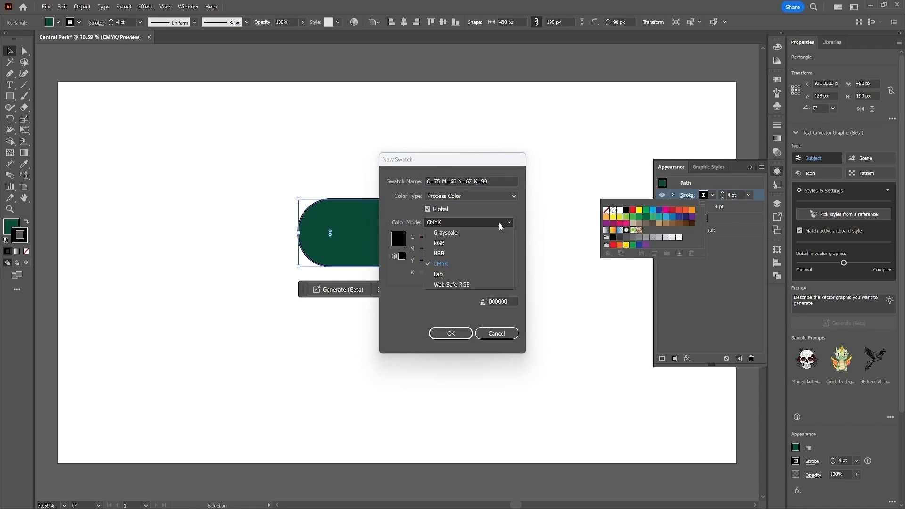
click(479, 242)
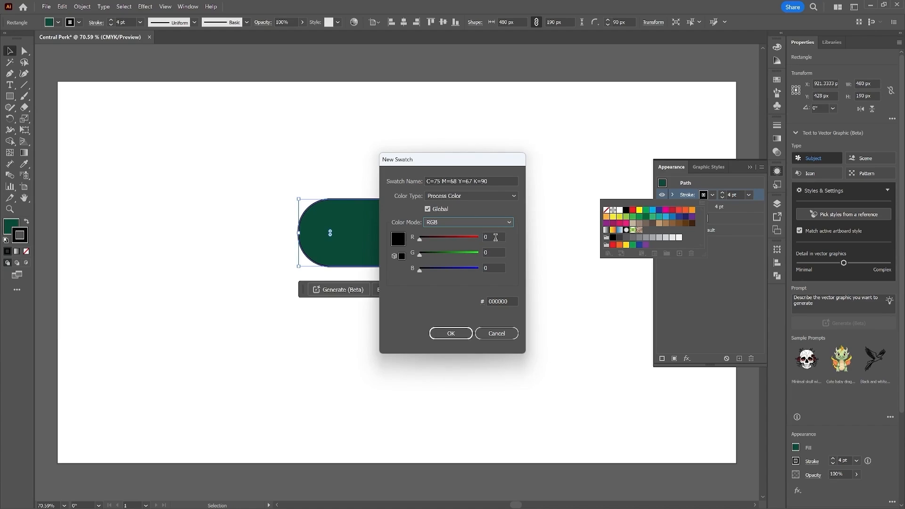
click(493, 237)
text(255)
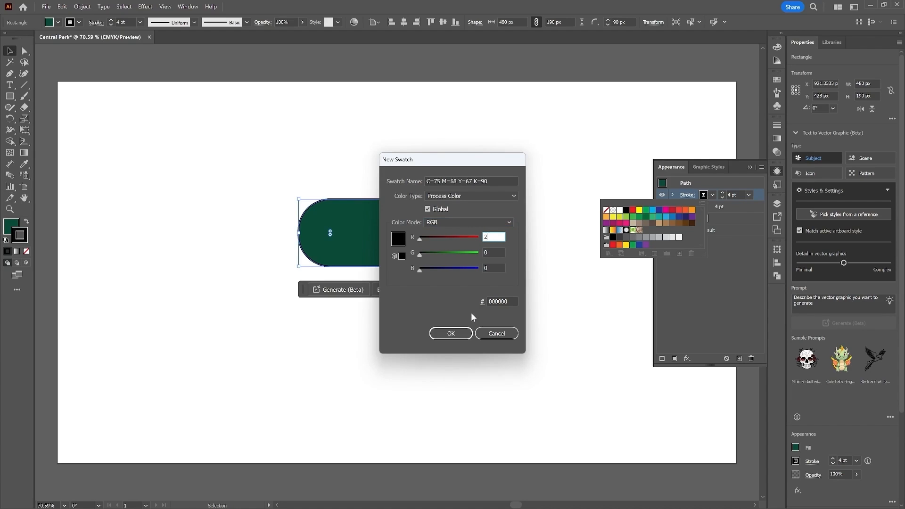
click(495, 251)
drag(495, 251, 463, 254)
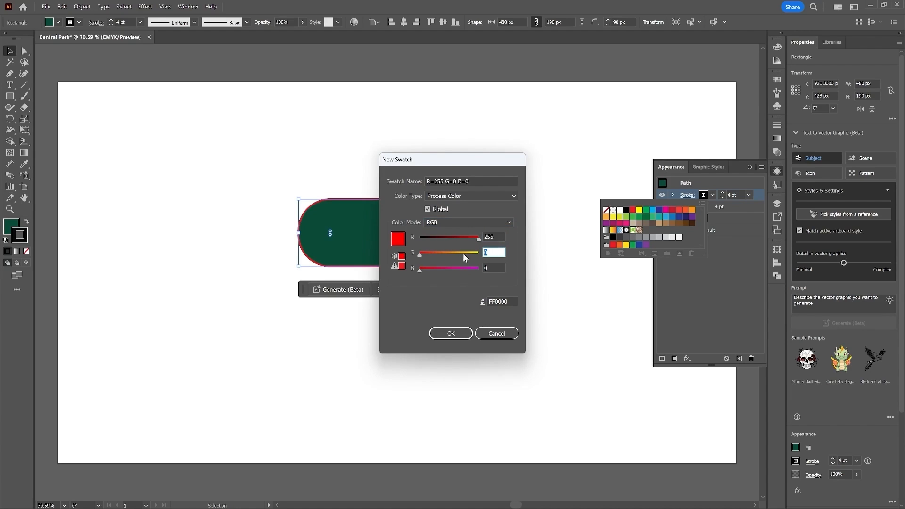
text(247)
click(493, 268)
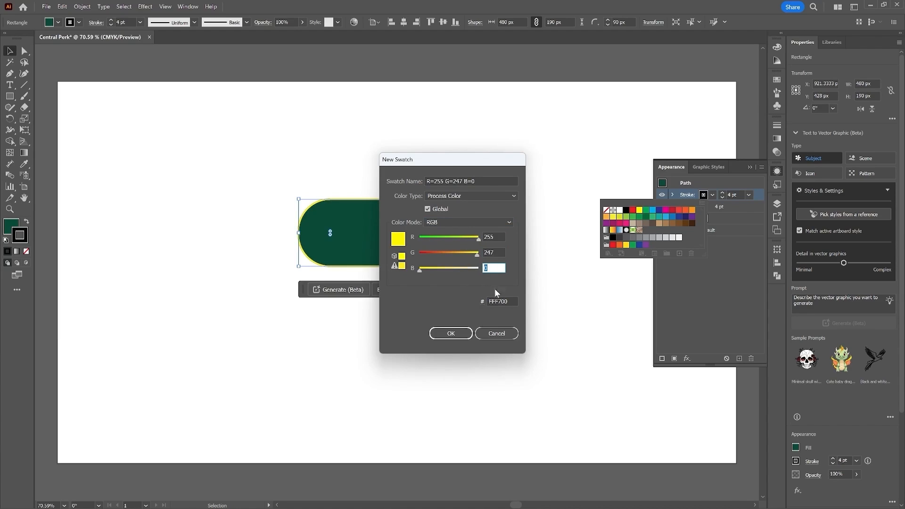
text(214)
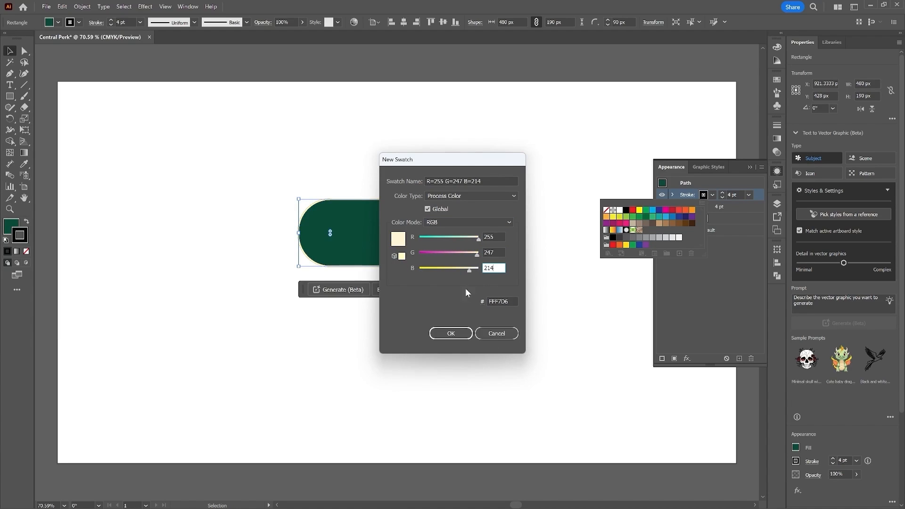
click(451, 334)
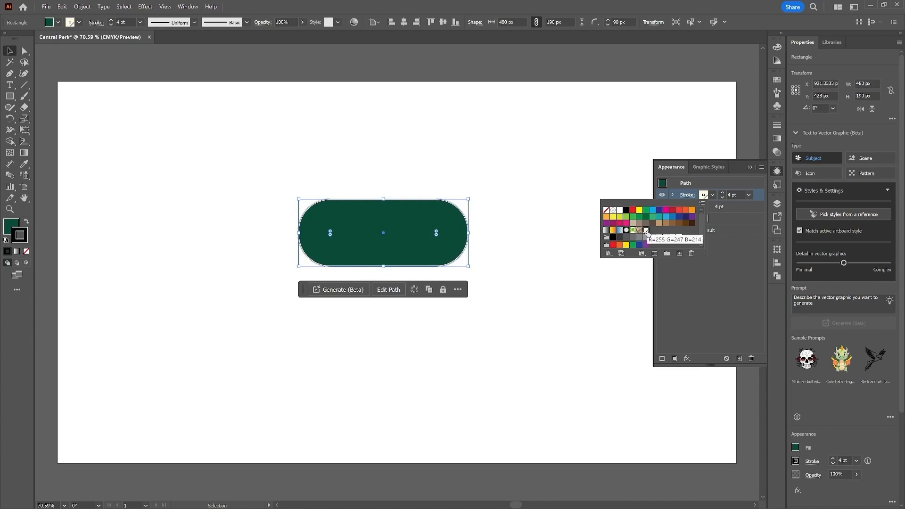
click(731, 272)
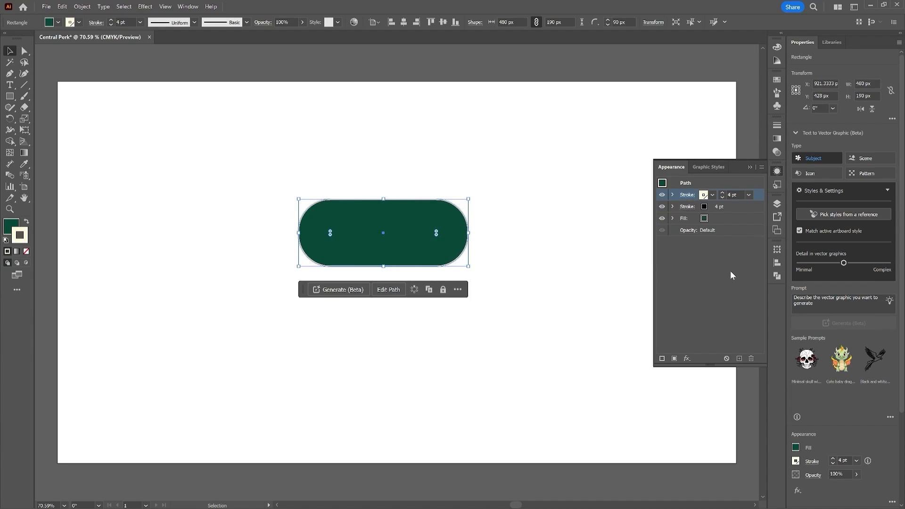
Step: Increase the top stroke's weight to 16 pt
click(722, 193)
click(722, 192)
click(722, 193)
click(722, 193)
click(722, 192)
click(722, 193)
click(722, 192)
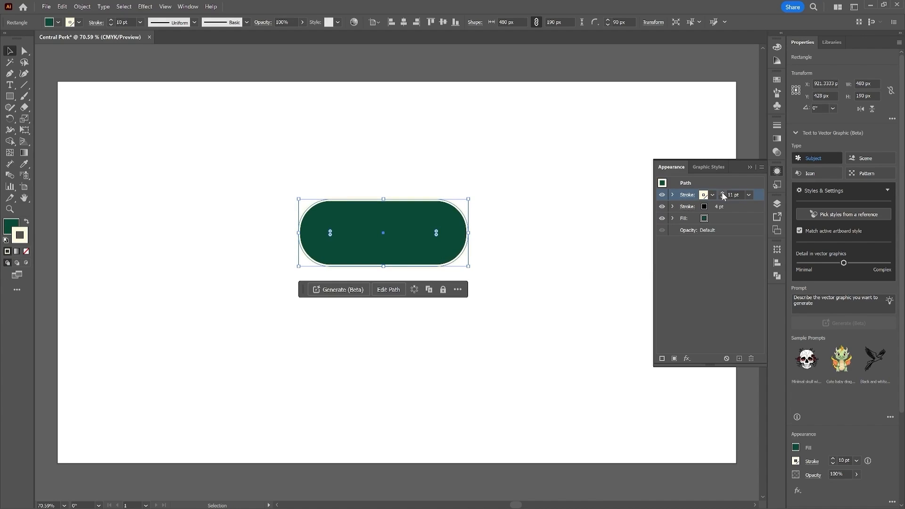
click(722, 193)
click(722, 192)
click(722, 193)
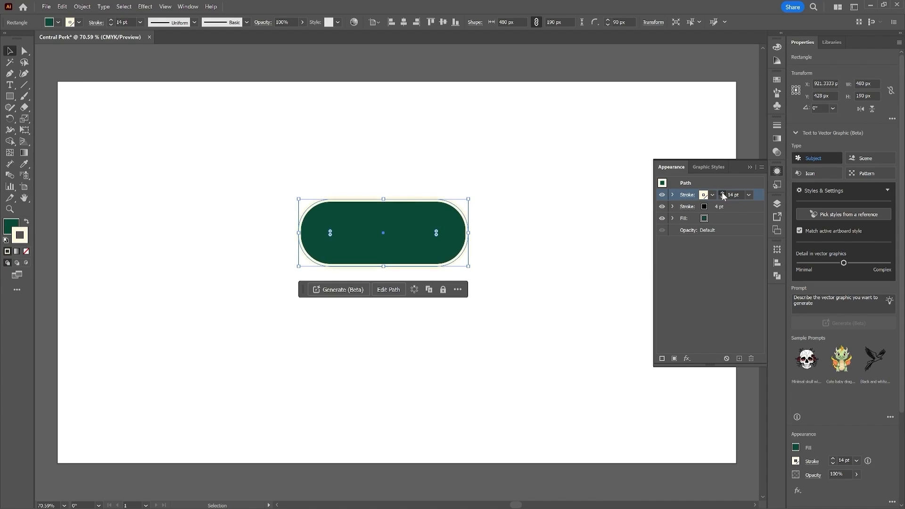
click(722, 194)
click(723, 194)
Step: Add a Transform effect to the top stroke with 105% horizontal scale and 8 px vertical move
click(687, 358)
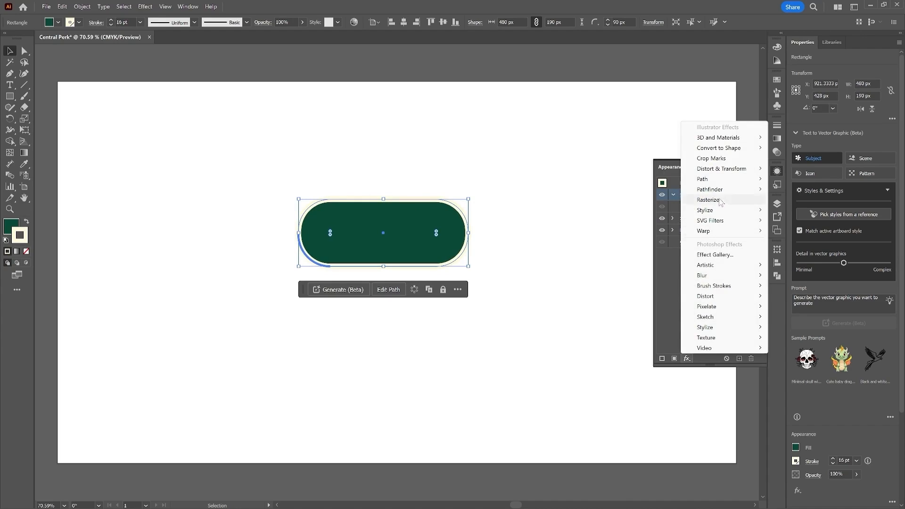
mouse_move(736, 168)
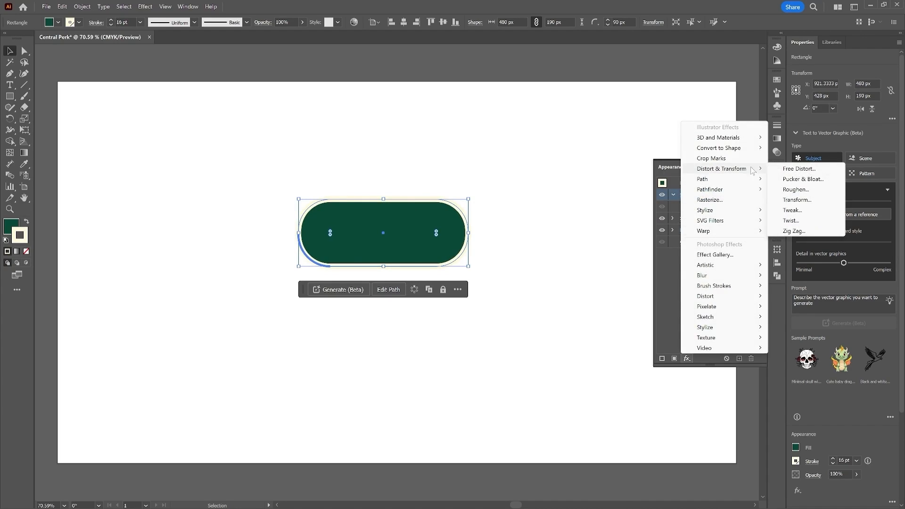
click(808, 200)
drag(507, 114, 627, 123)
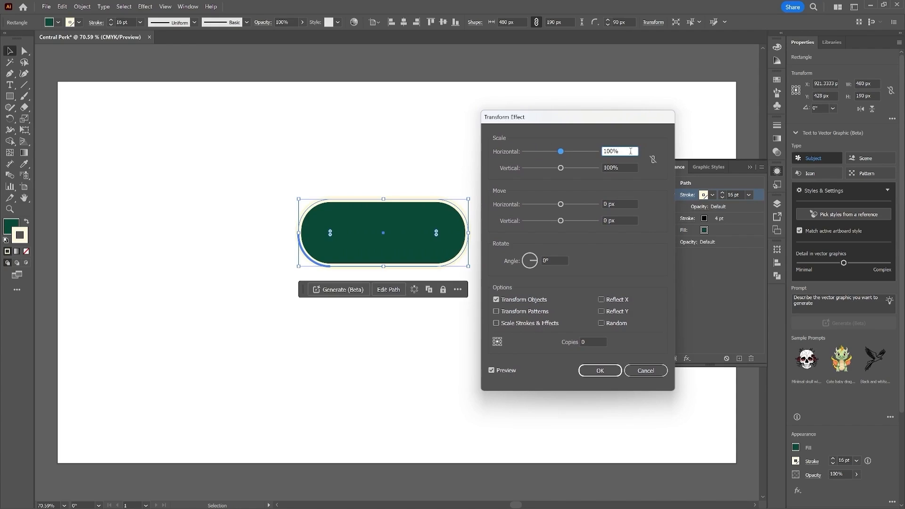
text(105)
click(616, 220)
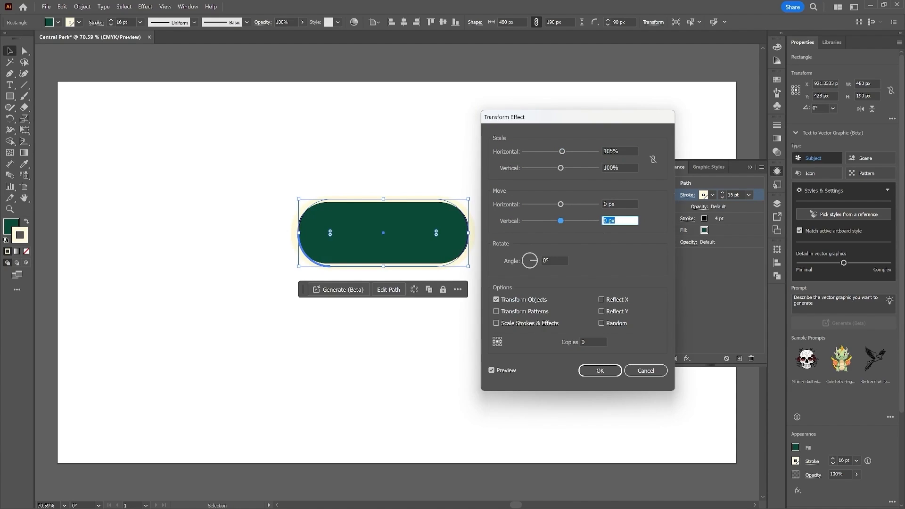
text(8)
click(606, 372)
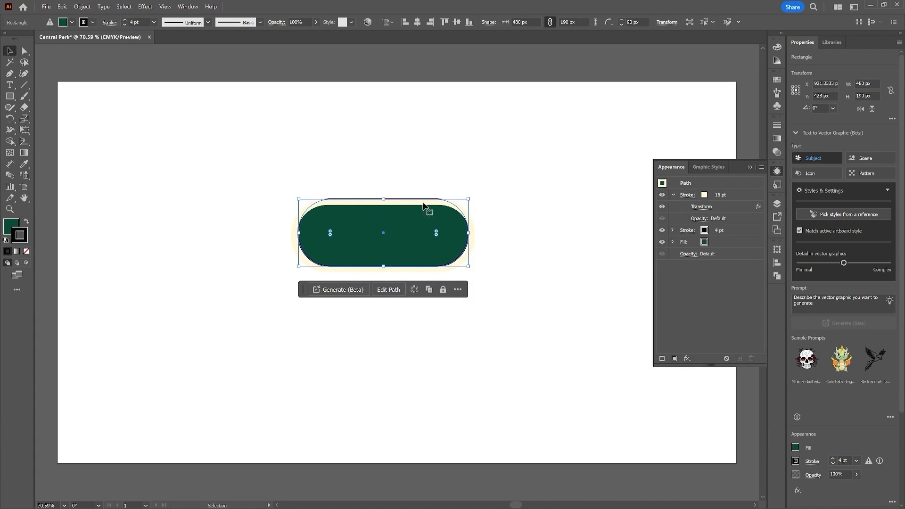
Step: Apply a Gaussian Blur with a 35 pixel radius to the top cream stroke
click(730, 195)
click(688, 359)
mouse_move(726, 275)
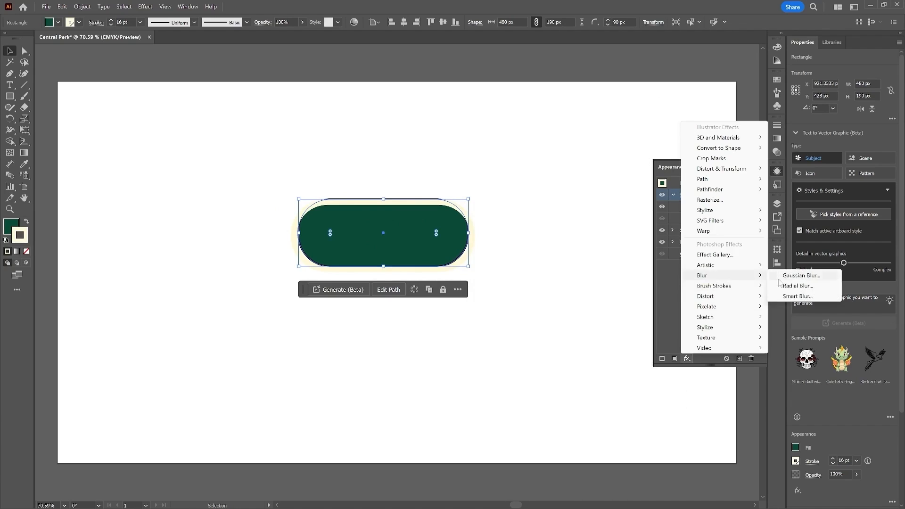
click(786, 277)
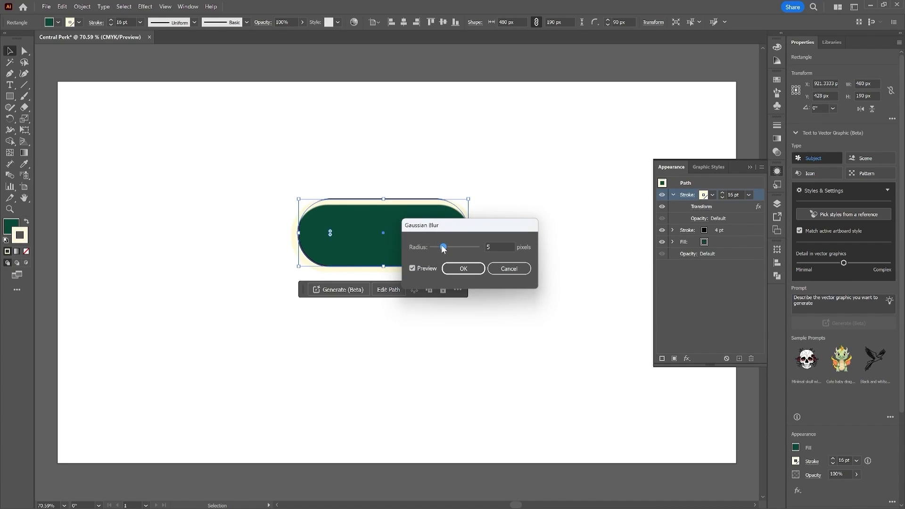
drag(443, 248, 545, 259)
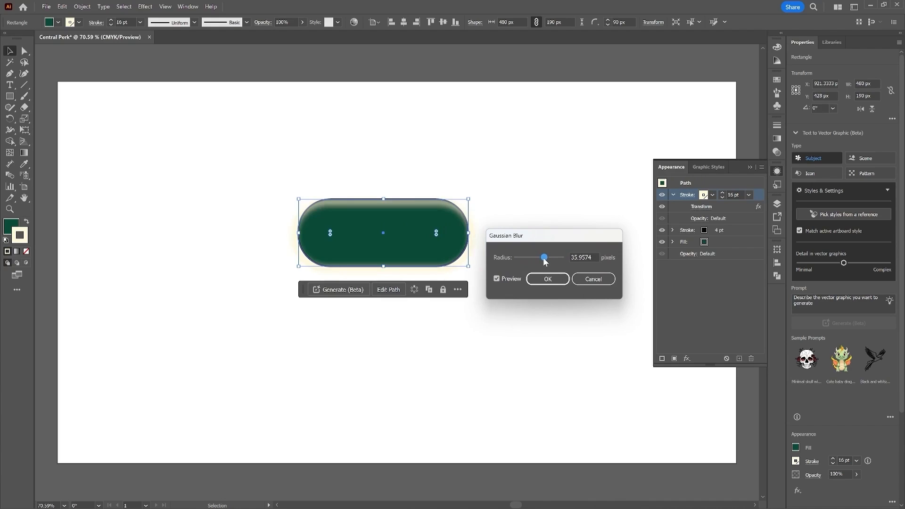
double_click(583, 257)
text(35)
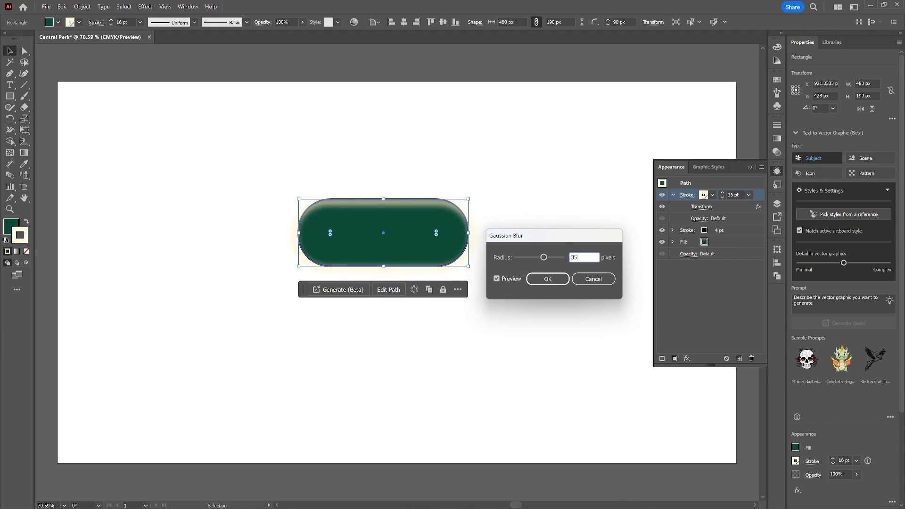
click(548, 279)
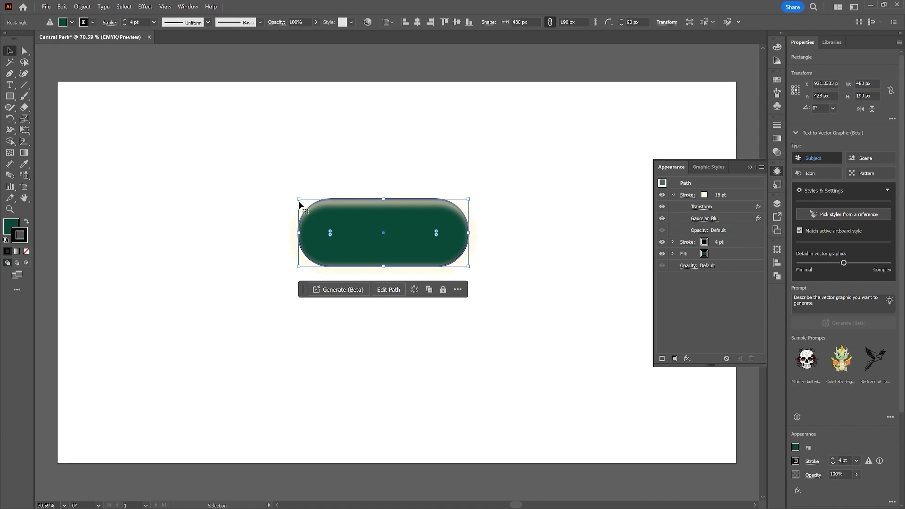
Step: Select the whole pill artwork and make a clipping mask from it
key(ctrl)
drag(245, 162, 486, 361)
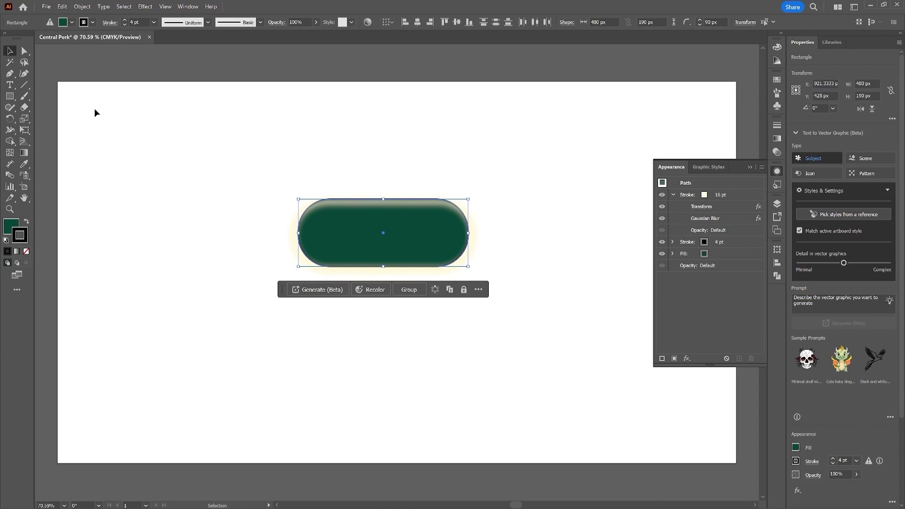
click(88, 7)
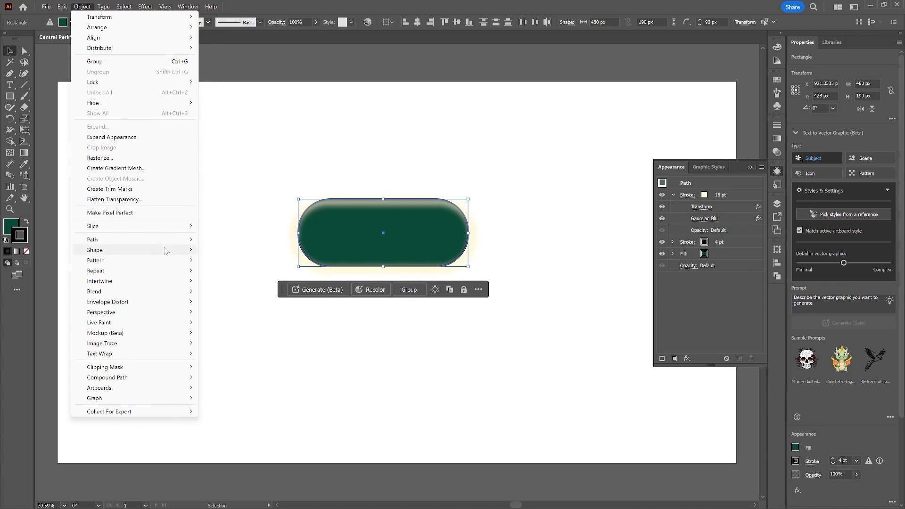
mouse_move(184, 372)
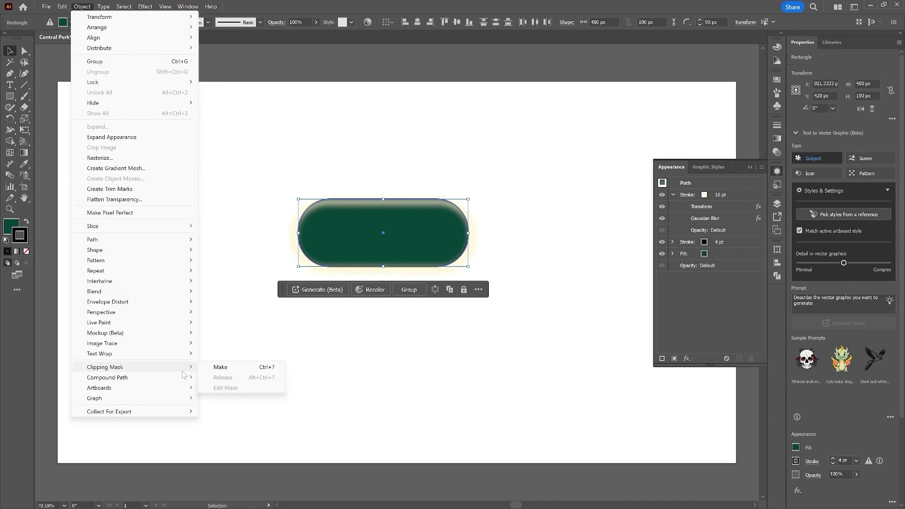
click(248, 367)
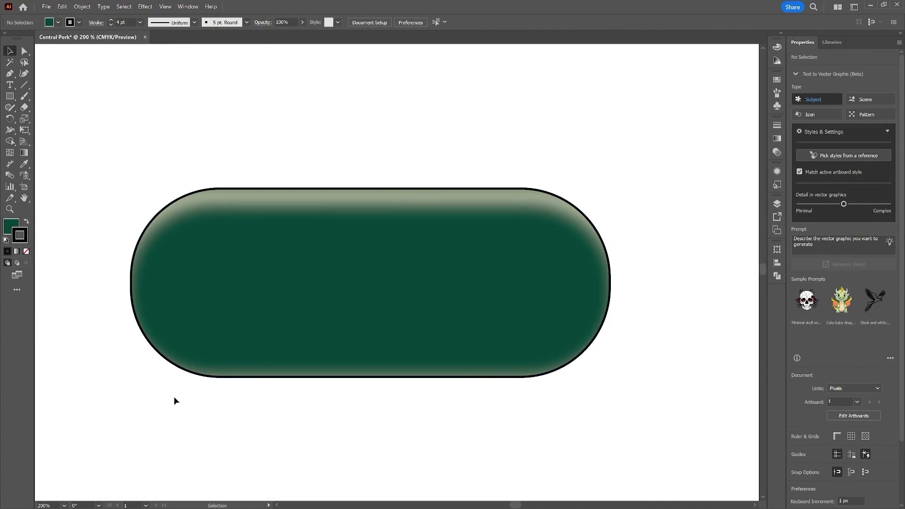
Step: Draw a small white-filled circle about 26 px wide near the pill's left side with the Ellipse tool
click(14, 96)
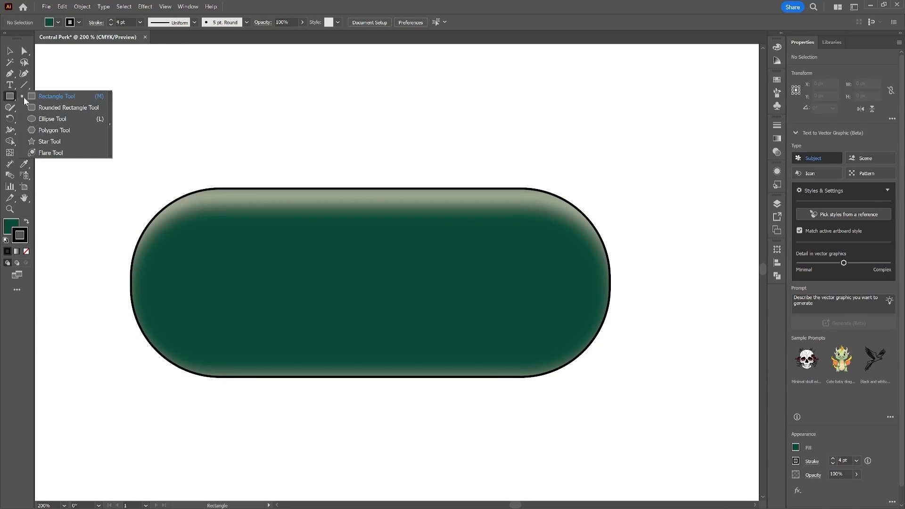
click(65, 118)
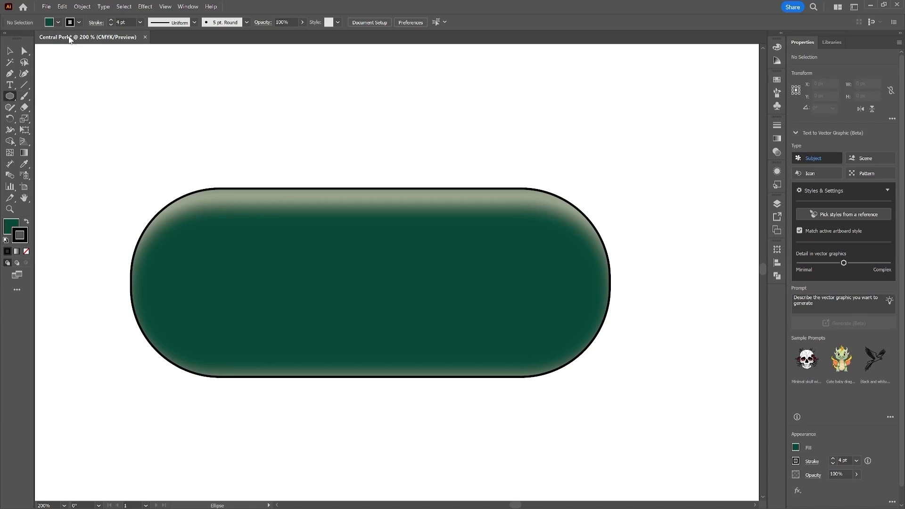
click(57, 22)
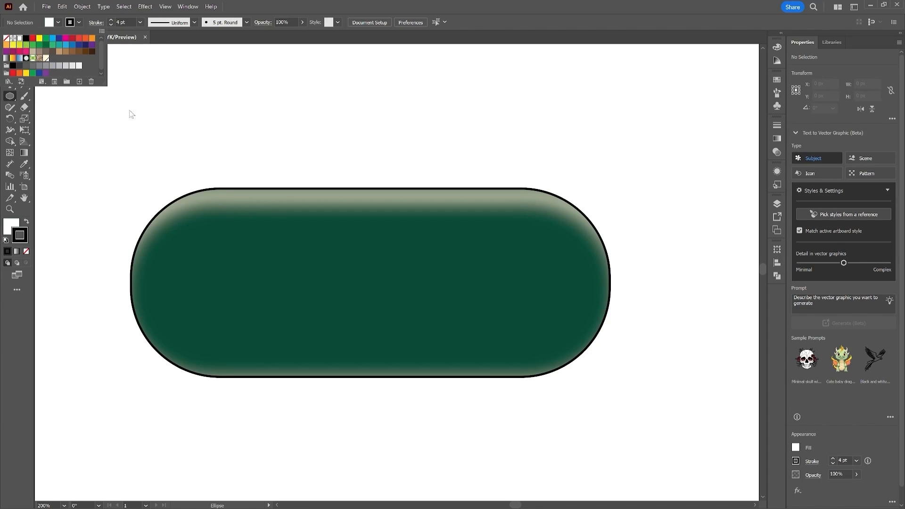
click(390, 10)
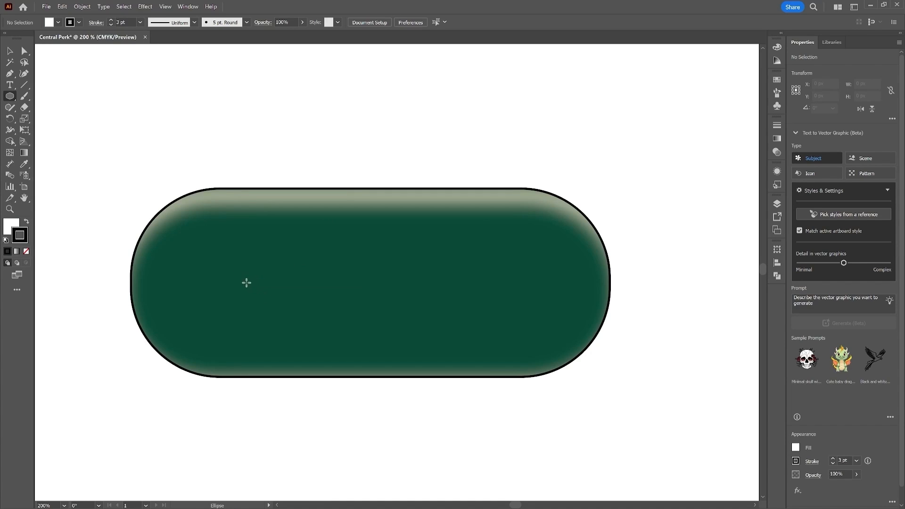
drag(226, 257, 252, 276)
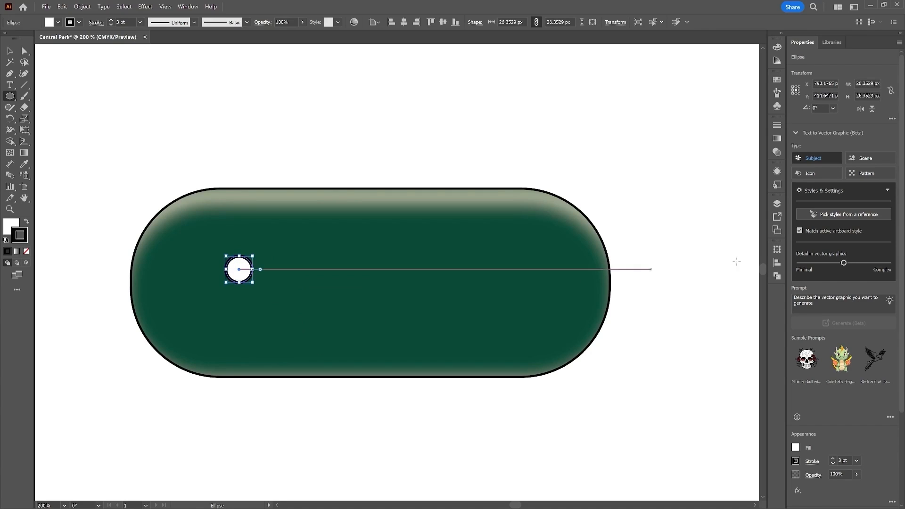
Step: Set the circle's width and height to 19 px
click(853, 83)
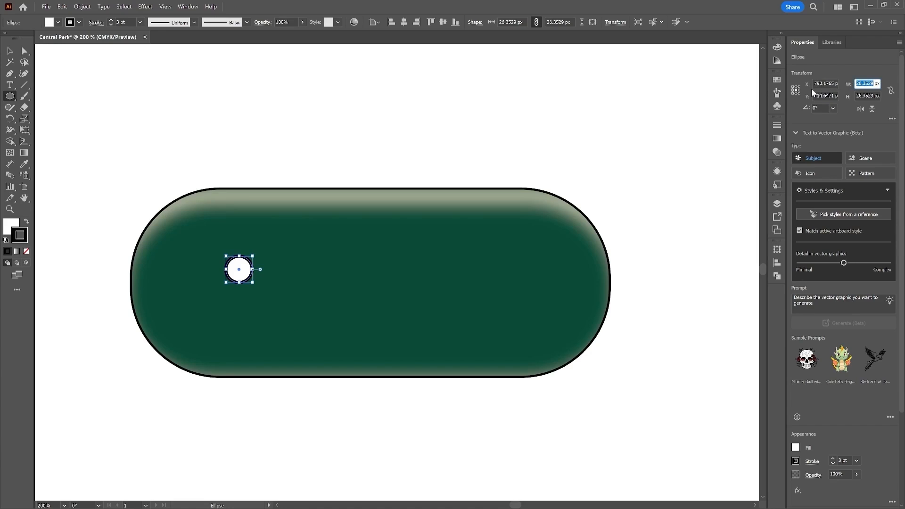
text(19)
key(Tab)
text(19)
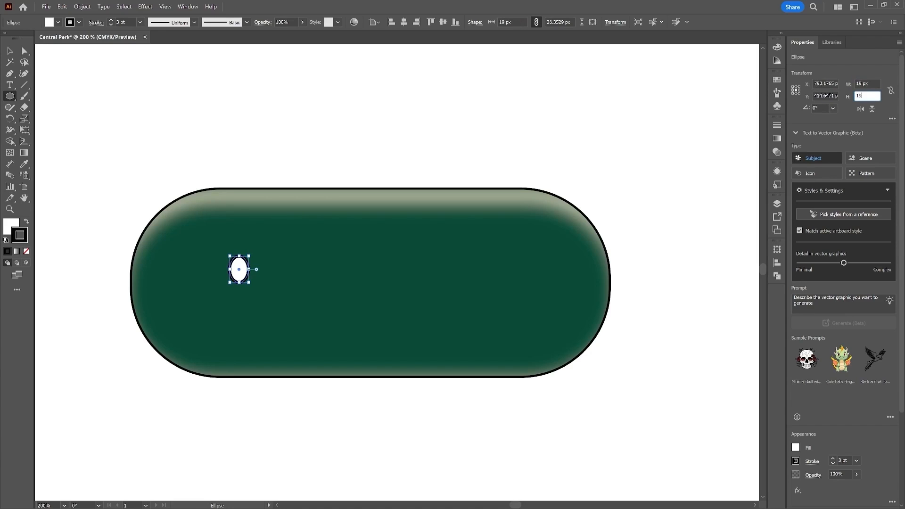
key(Return)
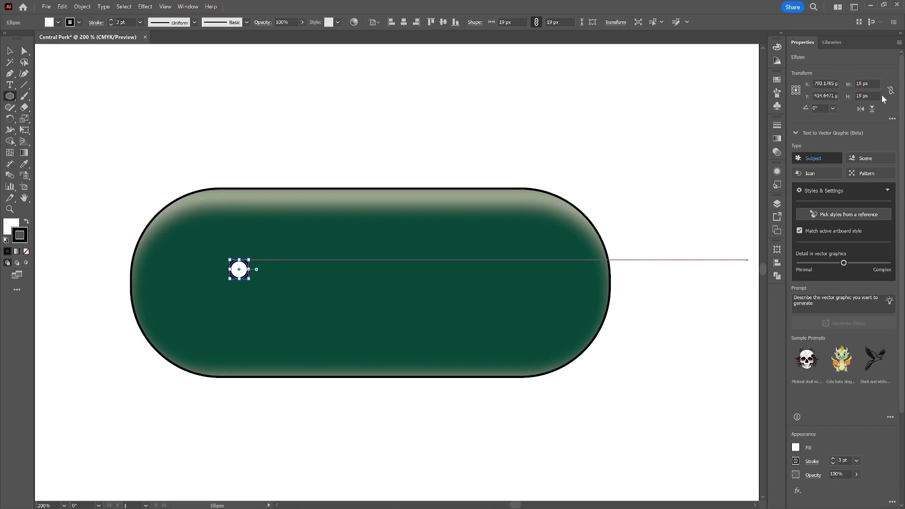
Step: Draw a horizontal straight line across the circle's middle with the Pen tool to form a screw slot
click(10, 73)
key(ctrl+equal)
key(ctrl+equal)
key(ctrl+equal)
key(ctrl+equal)
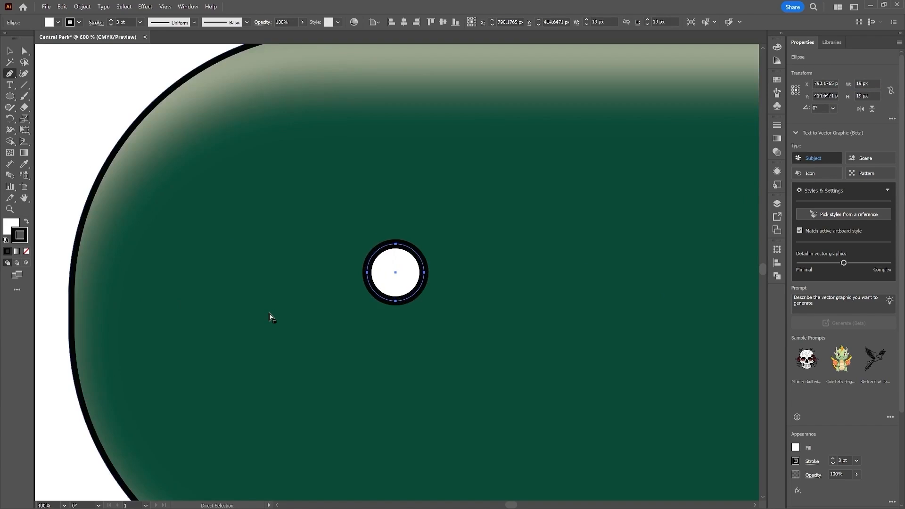
click(395, 269)
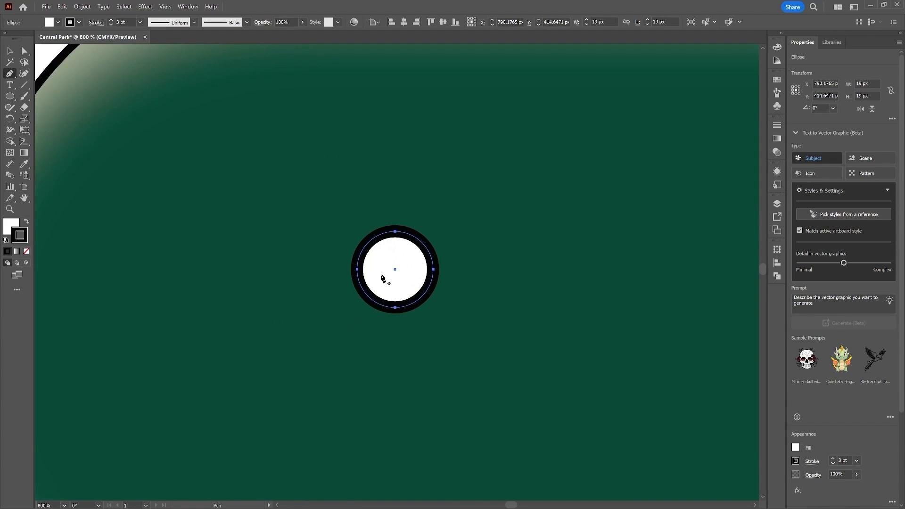
click(368, 269)
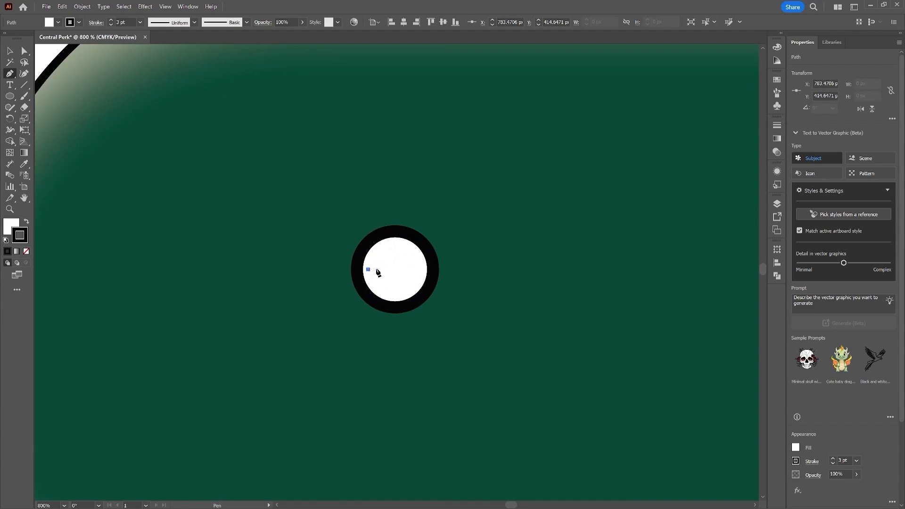
click(433, 269)
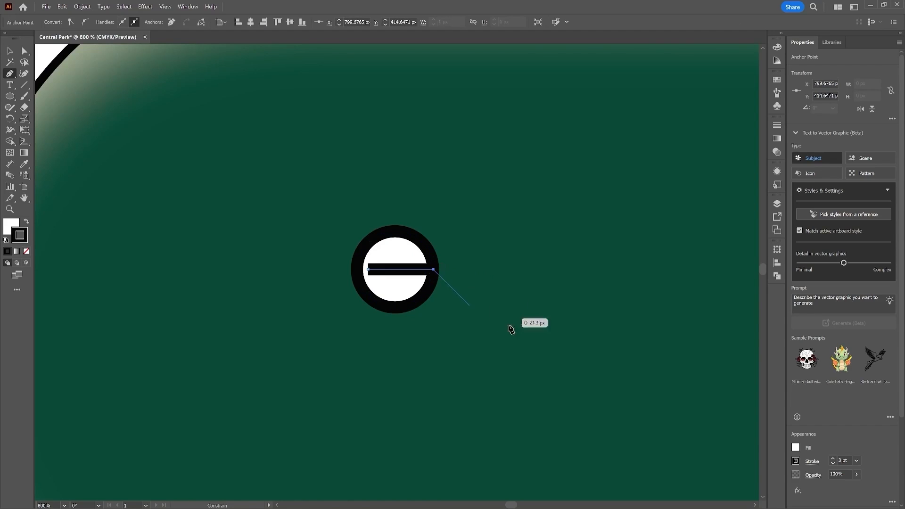
Step: Extend the line's left anchor out to the circle's left edge
key(a)
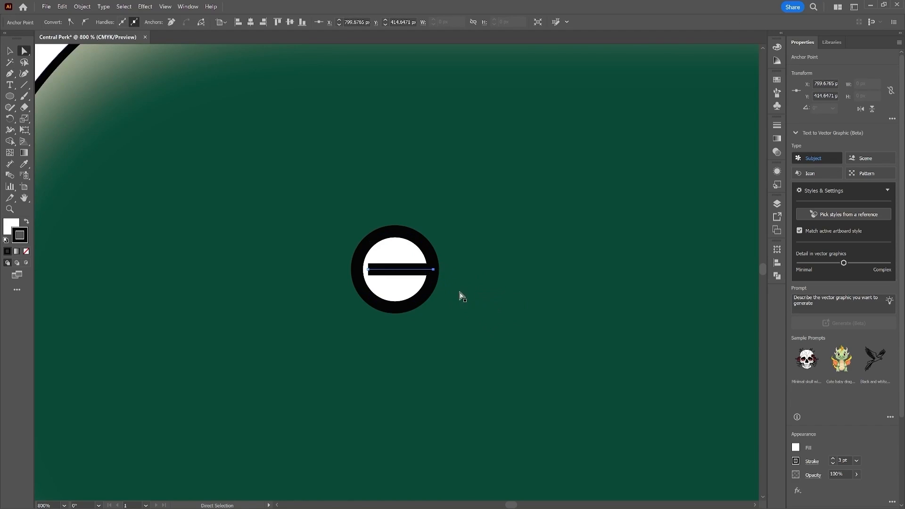
click(368, 270)
drag(369, 270, 357, 271)
key(v)
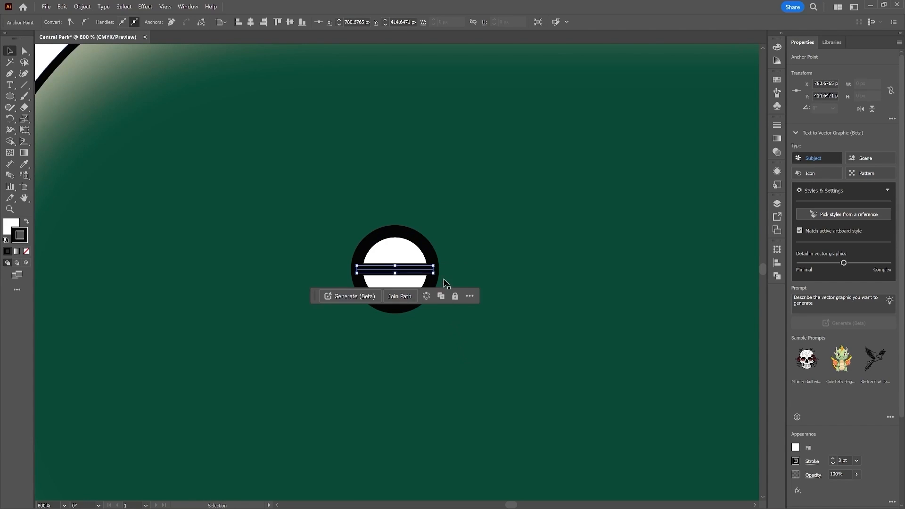
Step: Move the screw group to the left end of the pill
click(406, 252)
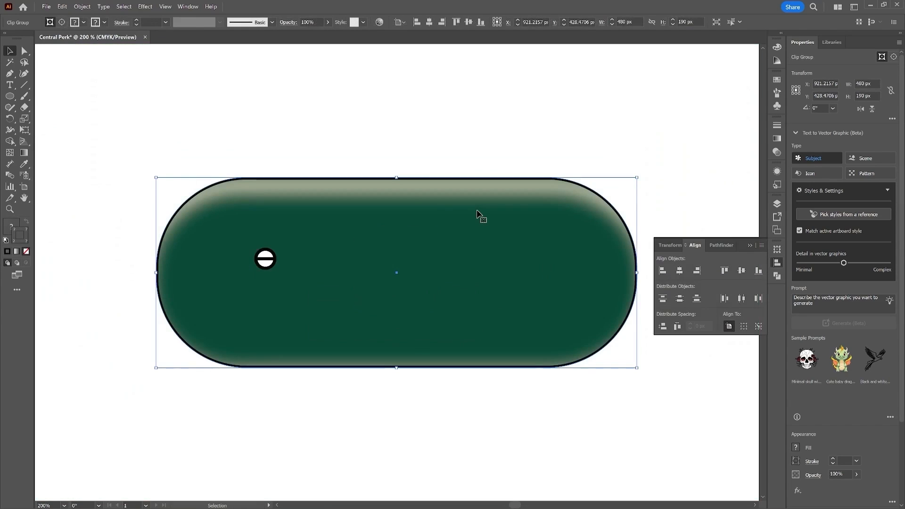
click(266, 259)
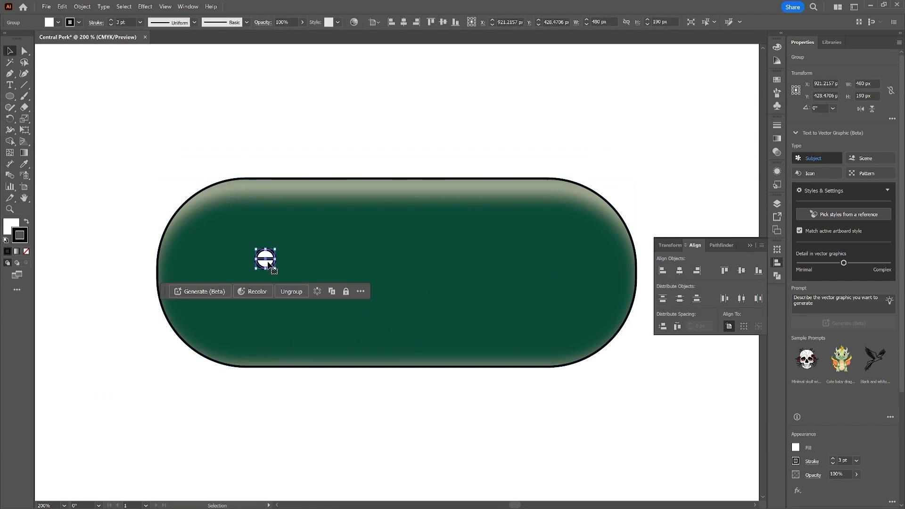
drag(267, 260, 205, 266)
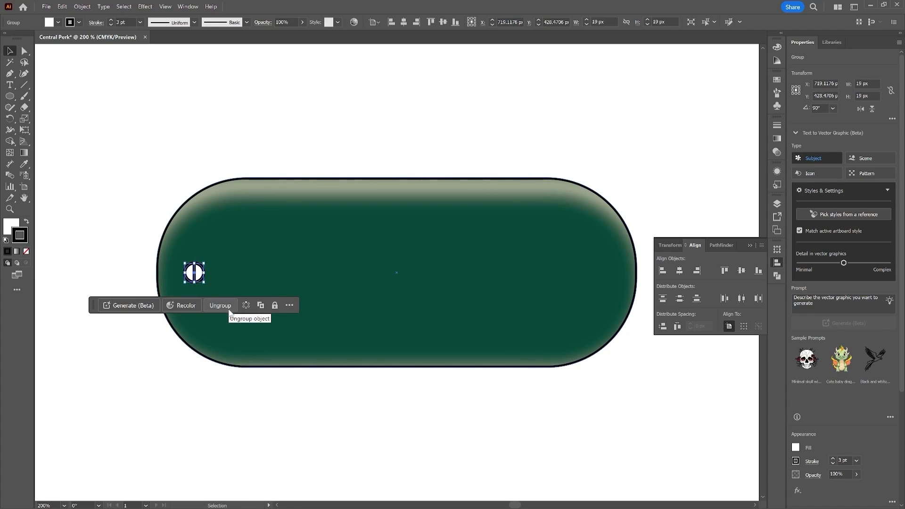
Step: Paste a copy of the screw and place it at the right end of the pill
key(a)
key(v)
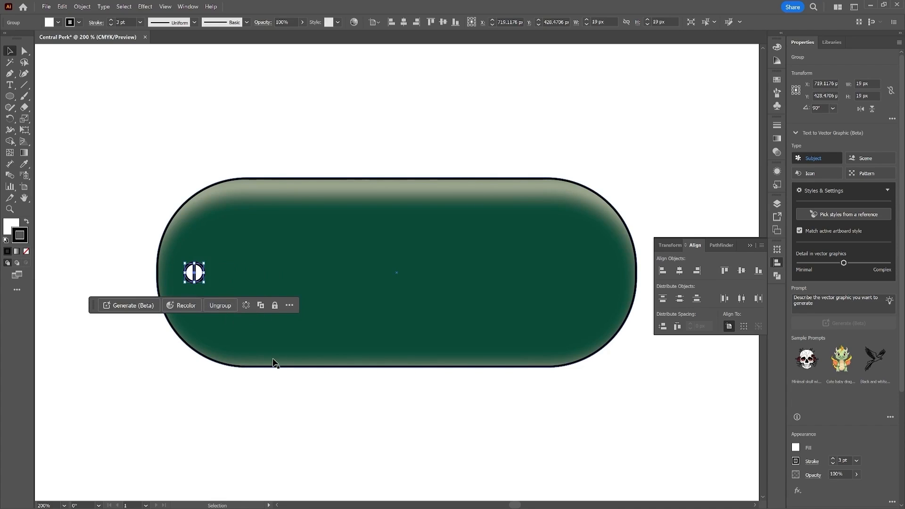
key(ctrl+v)
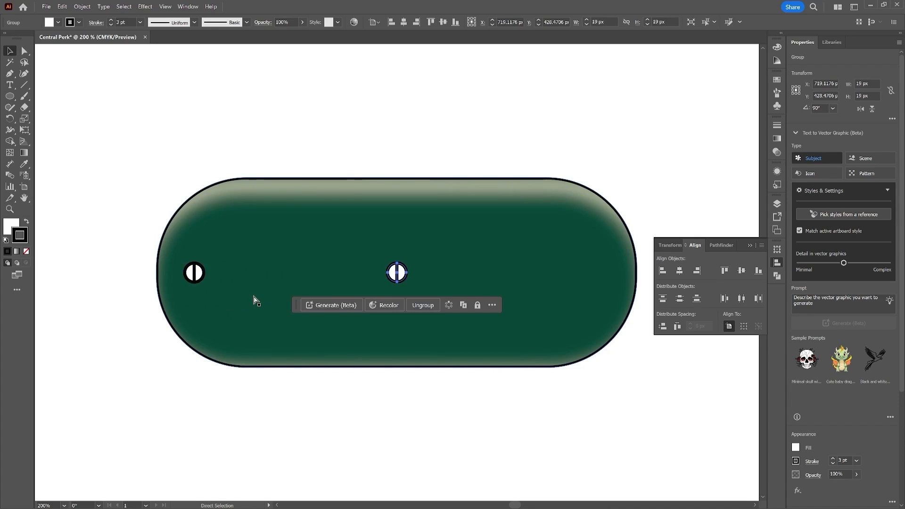
drag(402, 273, 604, 275)
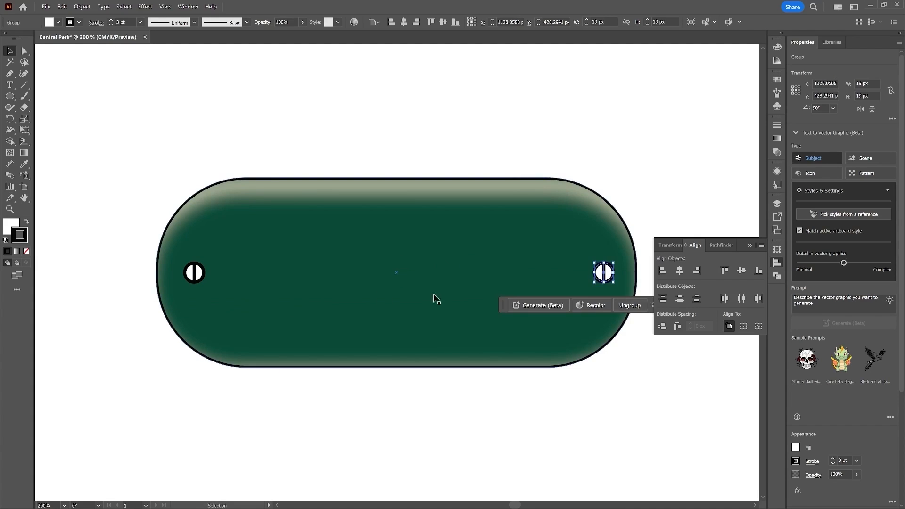
click(397, 122)
drag(396, 122, 391, 230)
key(ctrl+minus)
click(10, 96)
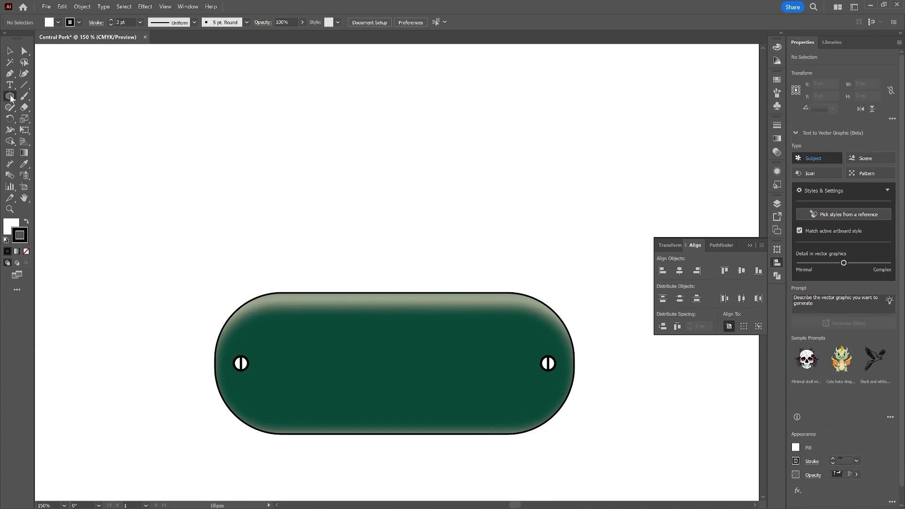
Step: Draw a rectangle above the pill and set its size to 360 by 130 px
click(89, 96)
drag(231, 158, 551, 262)
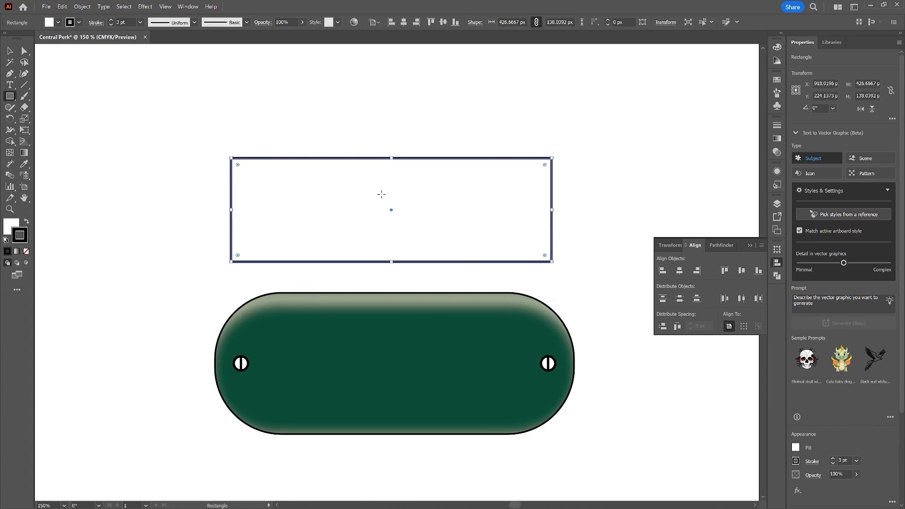
double_click(869, 84)
text(360)
key(Tab)
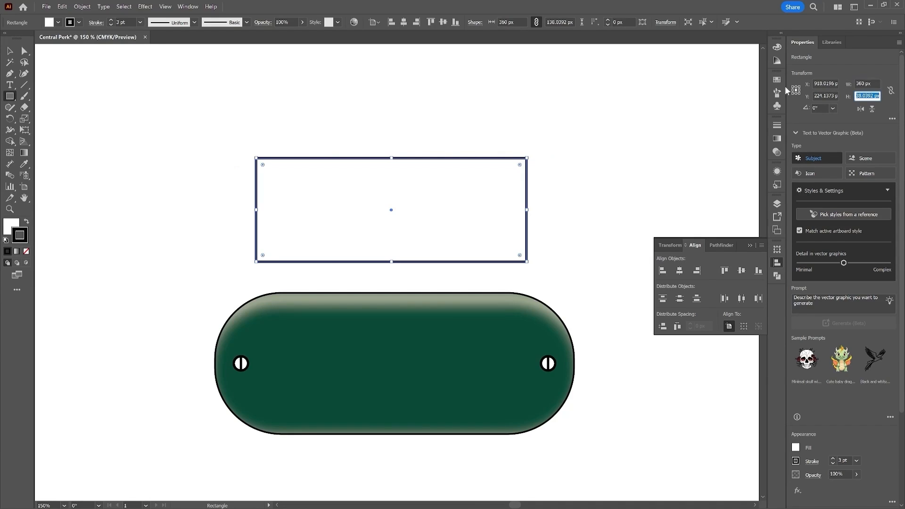
text(130)
key(Return)
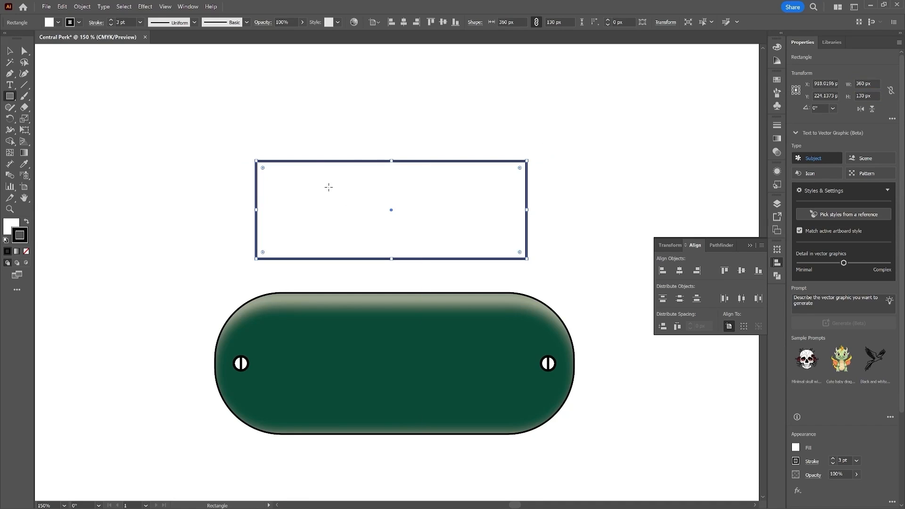
Step: Fill the rectangle with a cream swatch and raise its stroke weight to 4 pt
click(58, 22)
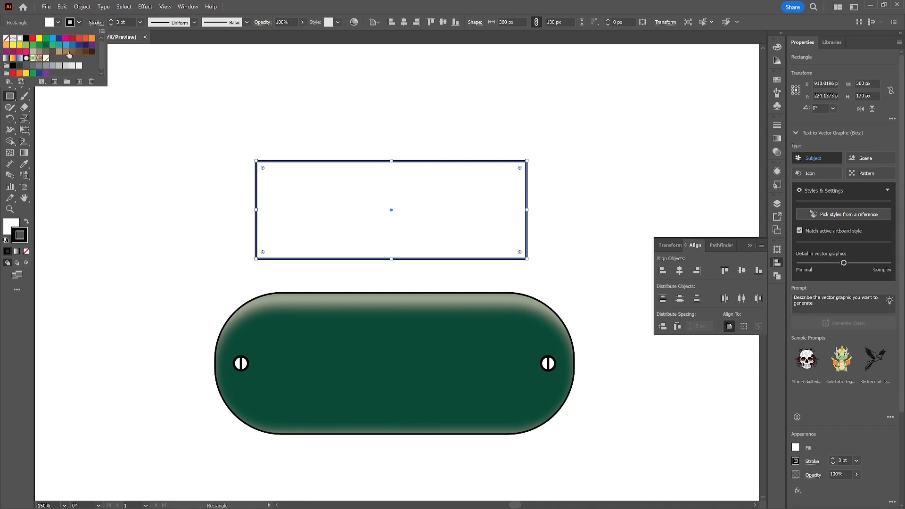
click(47, 59)
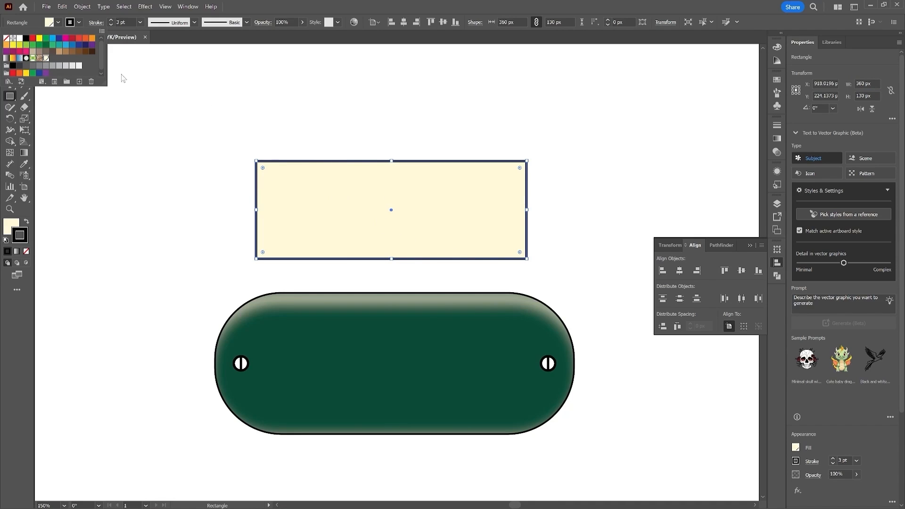
click(111, 20)
click(111, 20)
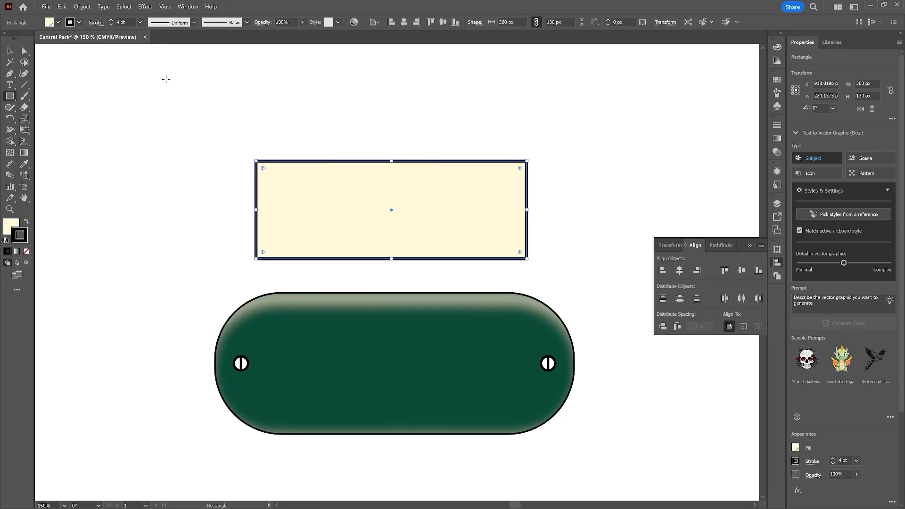
Step: Move the cream rectangle down closer to the pill
key(v)
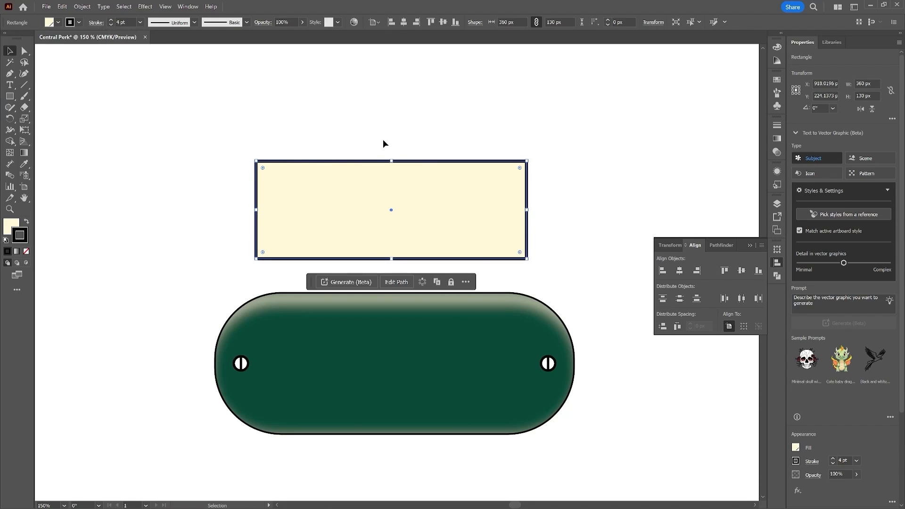
click(383, 139)
drag(433, 207, 443, 233)
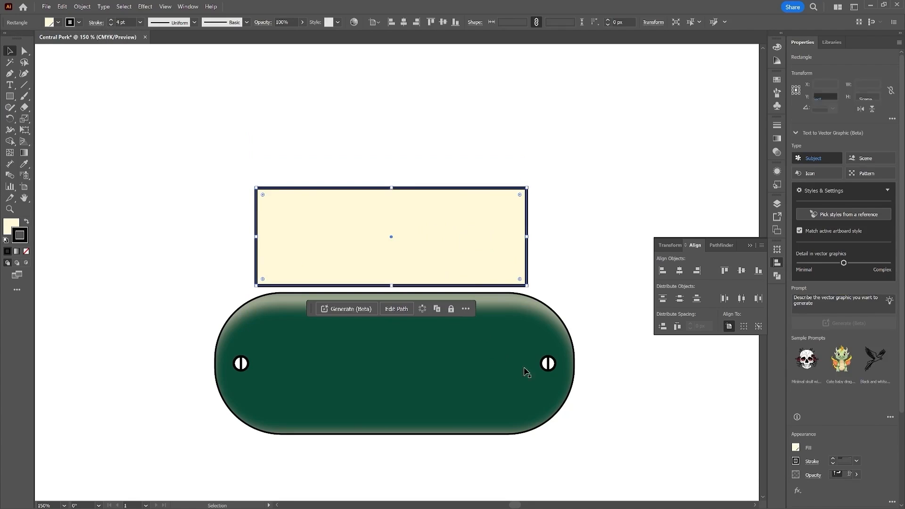
Step: Enter the pill group and align the pill shape's 4 pt black stroke to the inside of the path
click(605, 438)
click(508, 381)
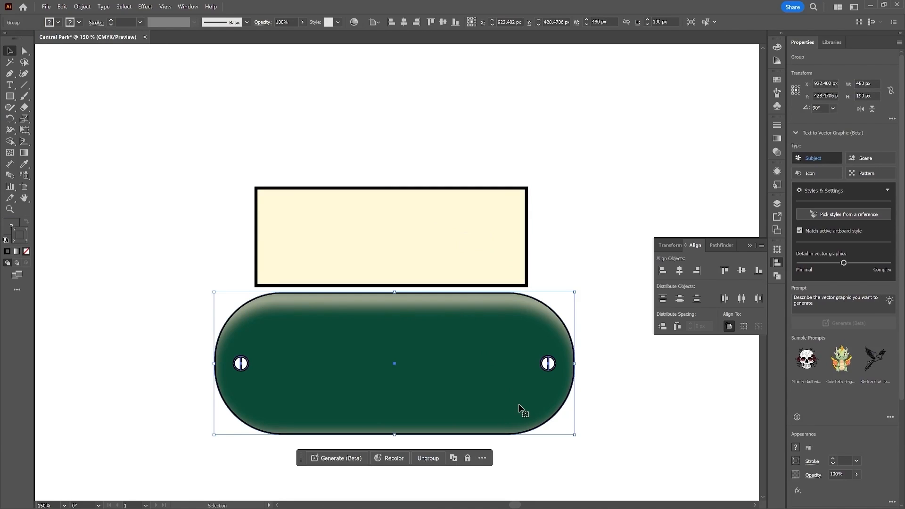
double_click(503, 364)
double_click(504, 363)
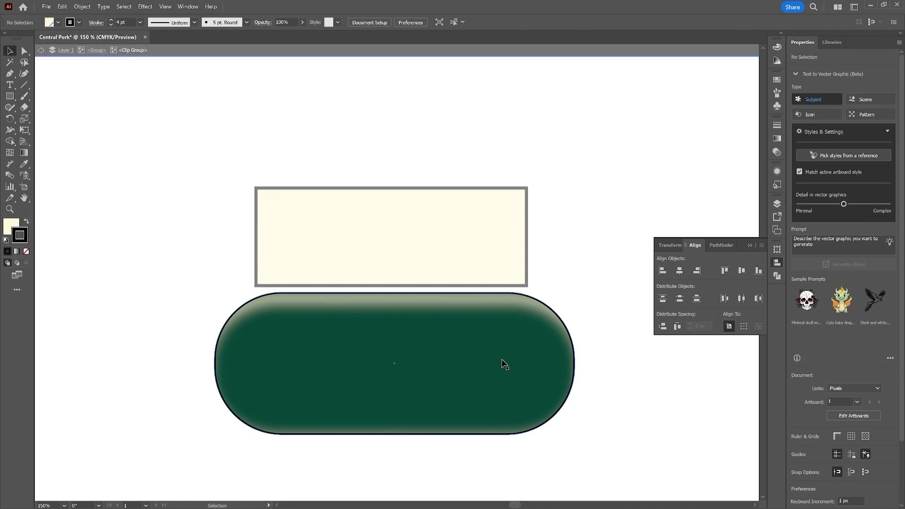
click(503, 364)
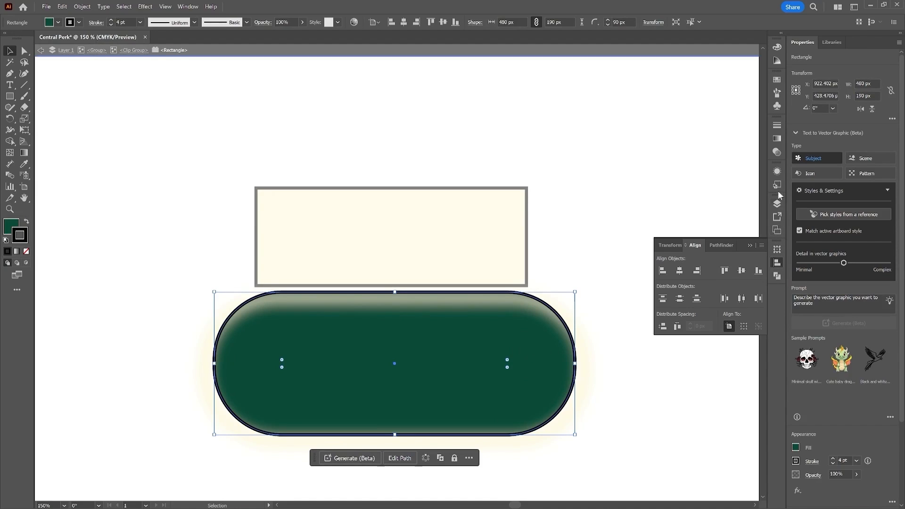
click(778, 172)
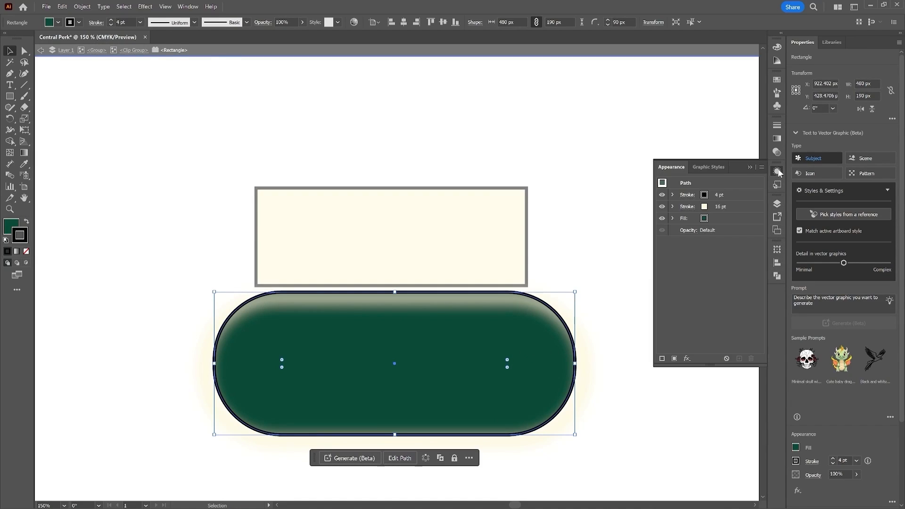
click(672, 195)
click(686, 195)
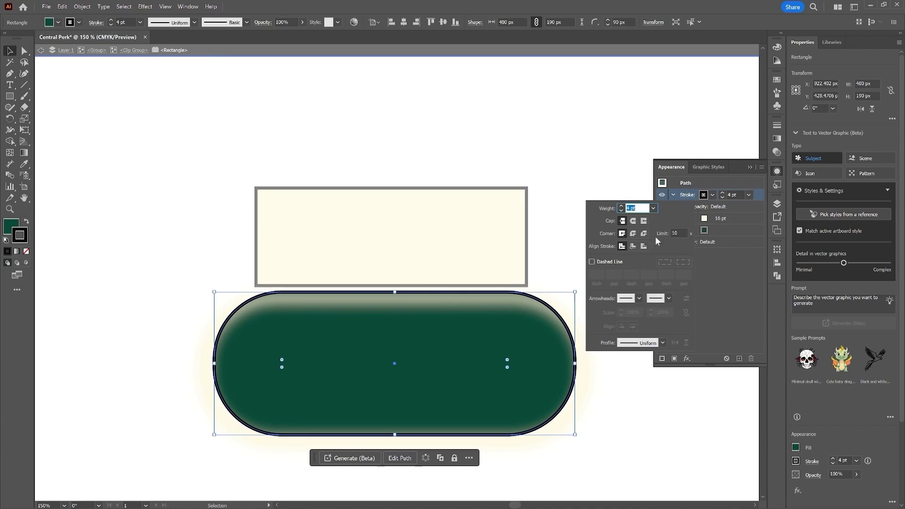
click(633, 247)
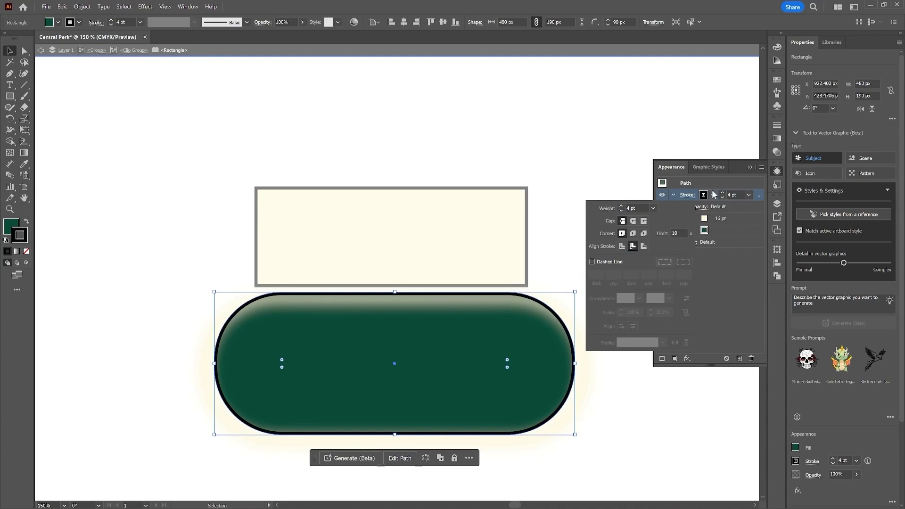
click(778, 173)
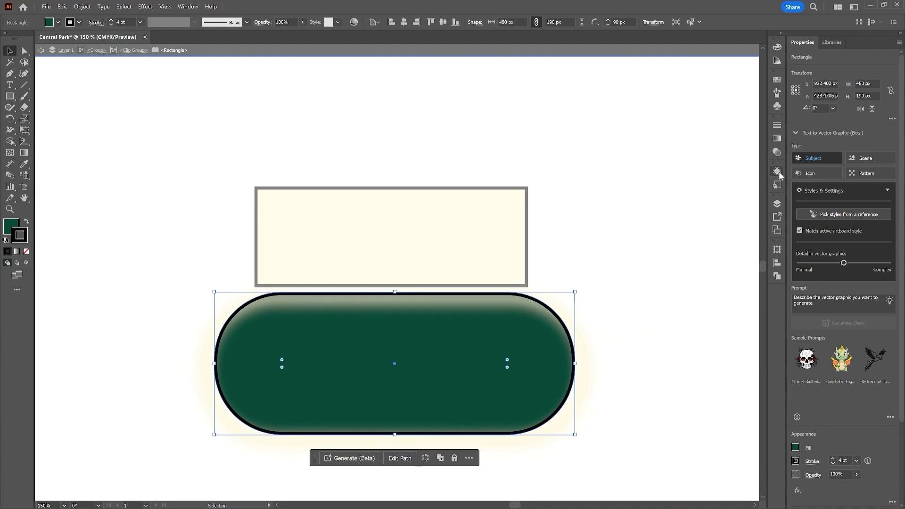
double_click(658, 247)
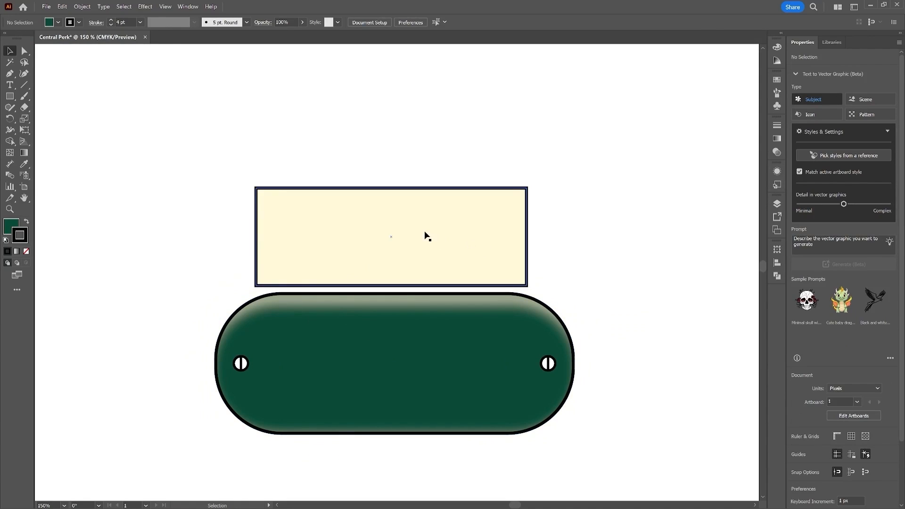
Step: Nudge the cream rectangle up and apply an Arc warp effect with 40% bend
drag(426, 235, 423, 217)
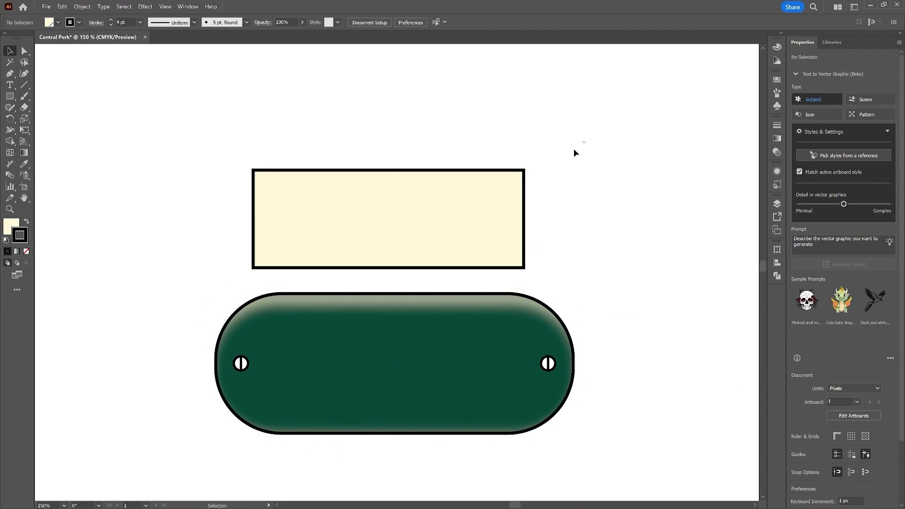
click(777, 172)
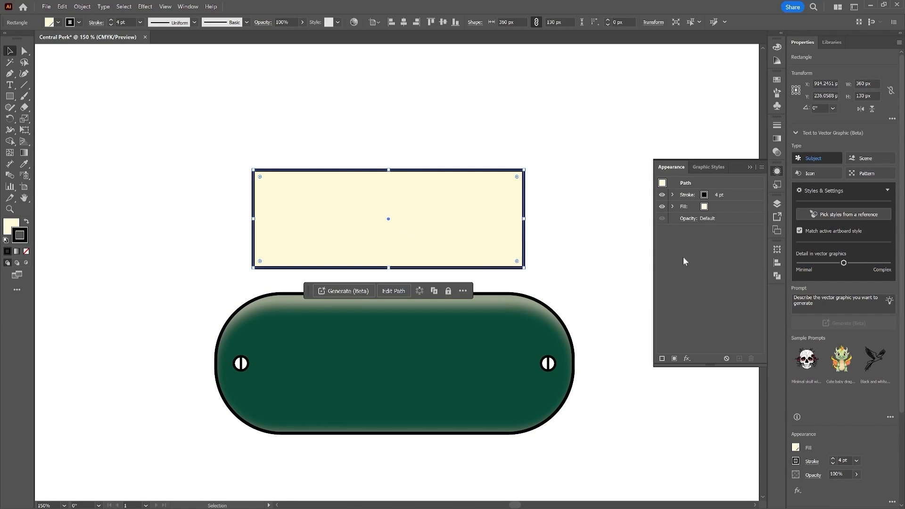
click(687, 359)
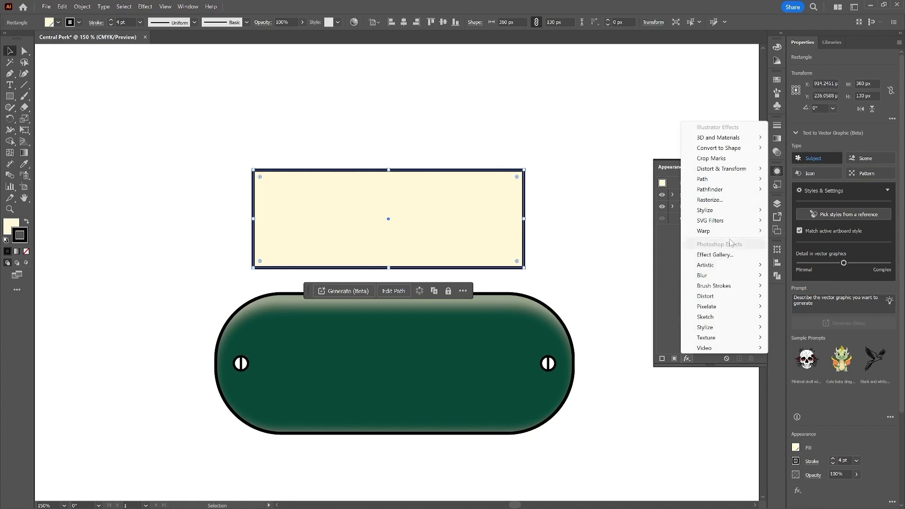
mouse_move(732, 232)
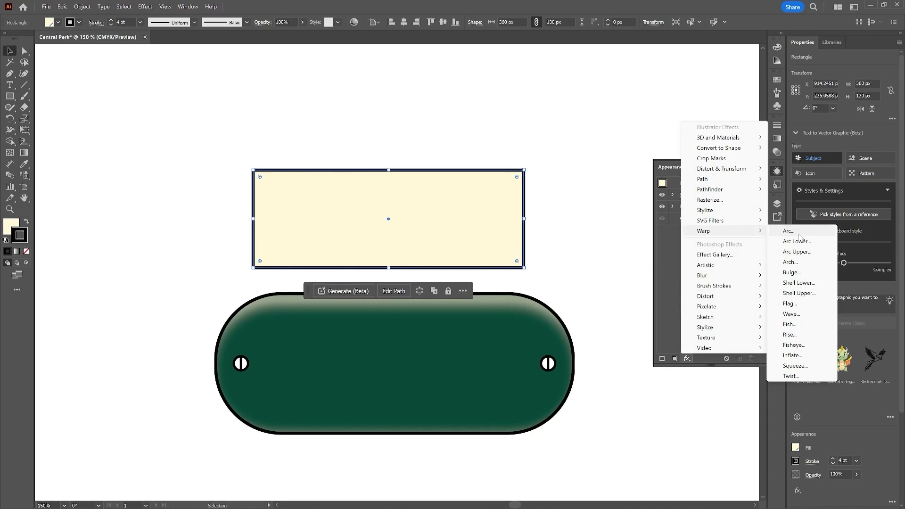
click(799, 232)
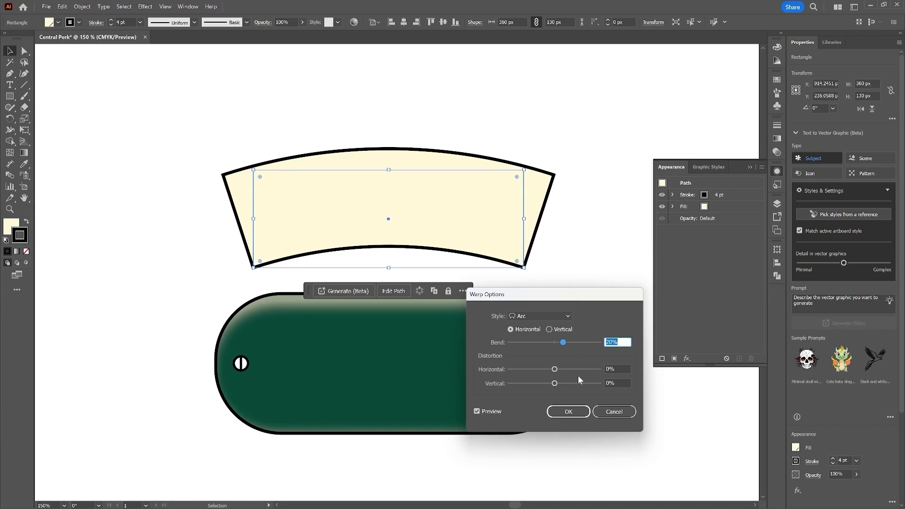
text(40)
click(568, 412)
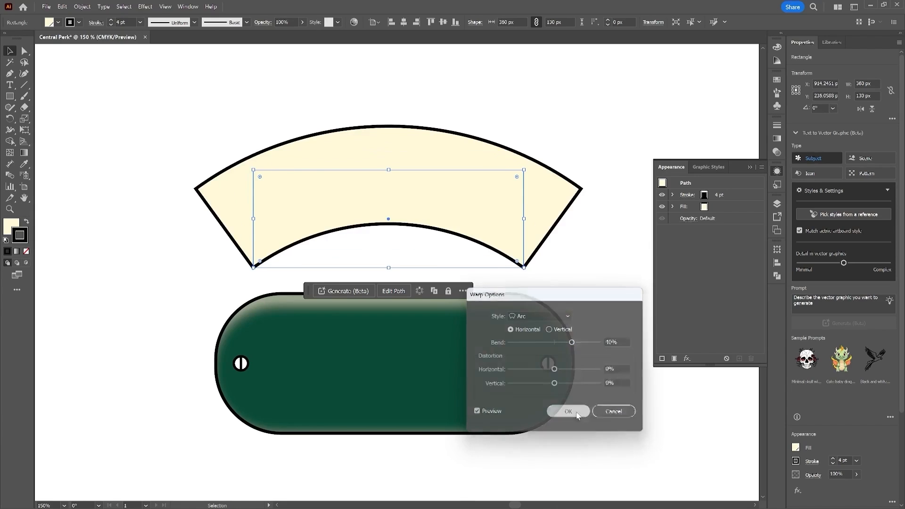
Step: Add a second warp effect to the rectangle, Arc Upper with 20% bend
click(687, 360)
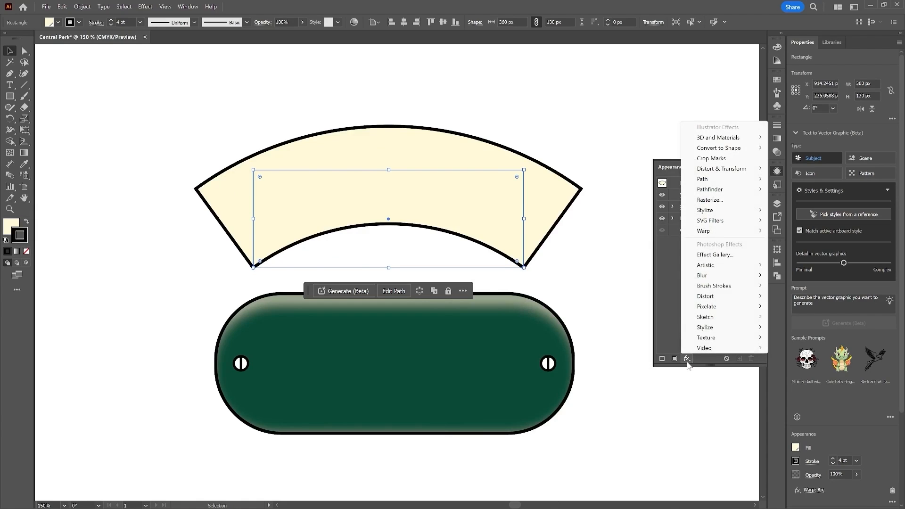
mouse_move(735, 231)
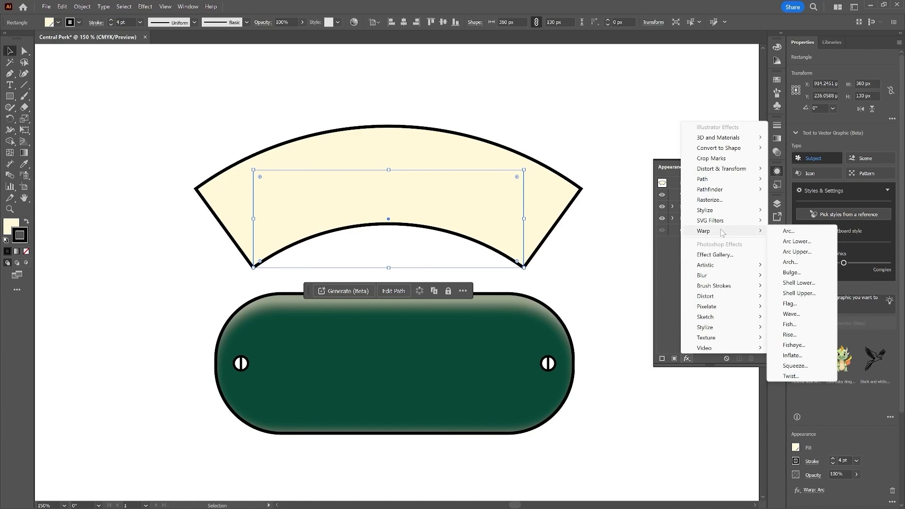
click(807, 253)
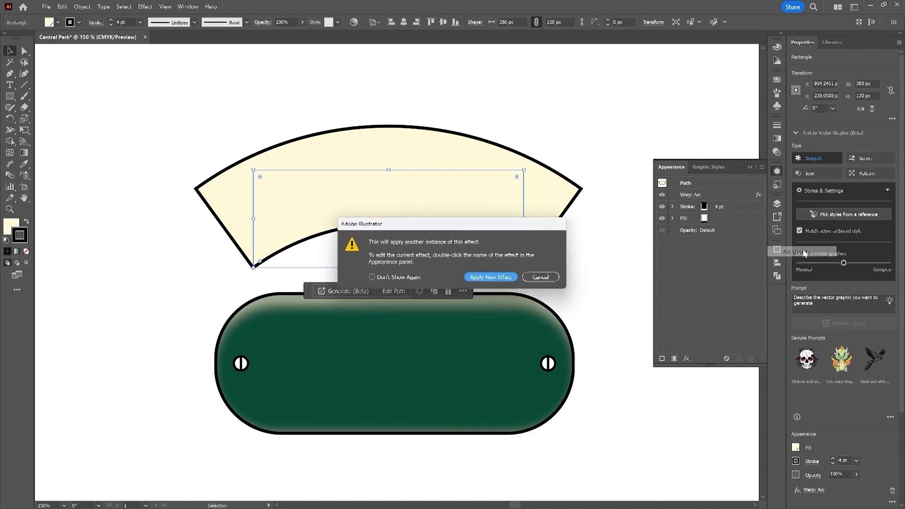
click(503, 278)
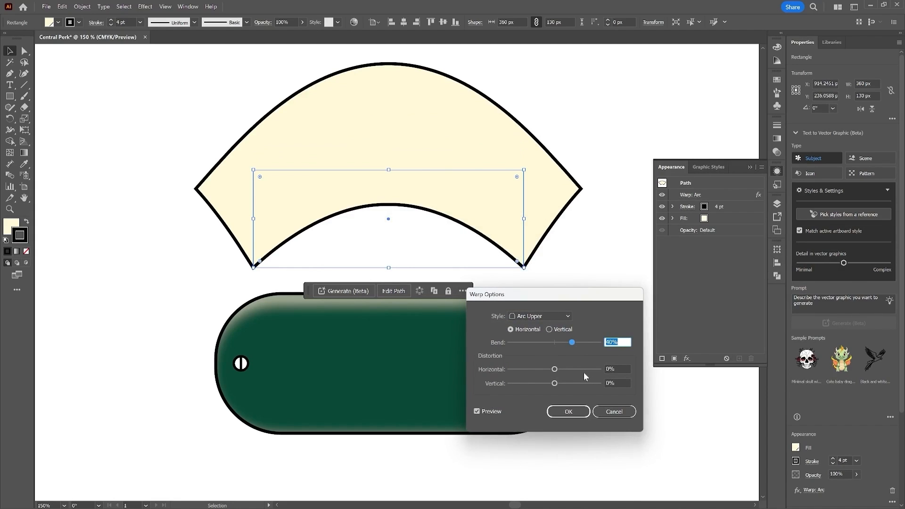
text(20)
click(572, 414)
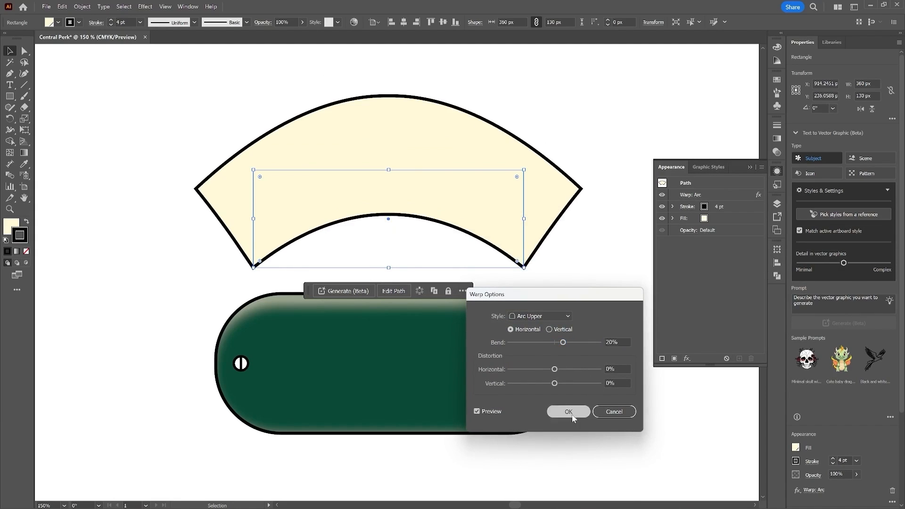
Step: Stack the Arc Upper warp above the Arc warp and move the arched banner down onto the pill's top edge
click(727, 206)
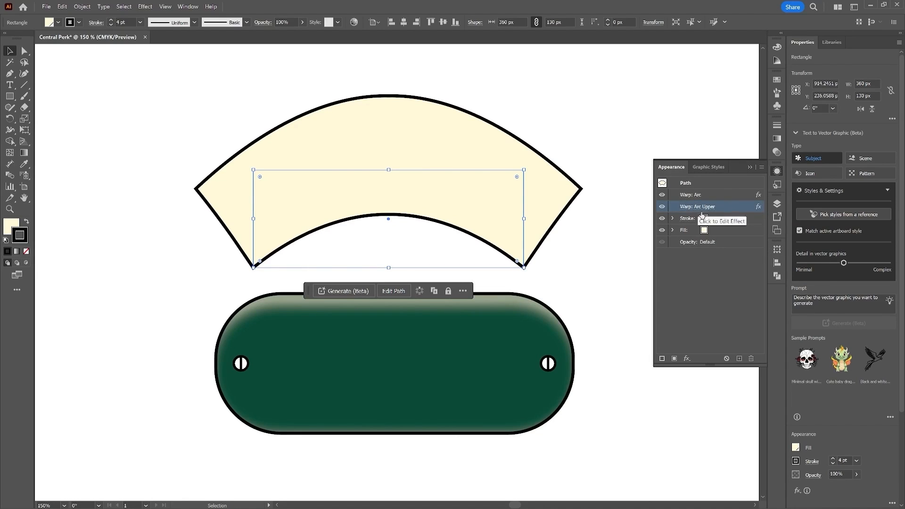
drag(726, 205, 720, 194)
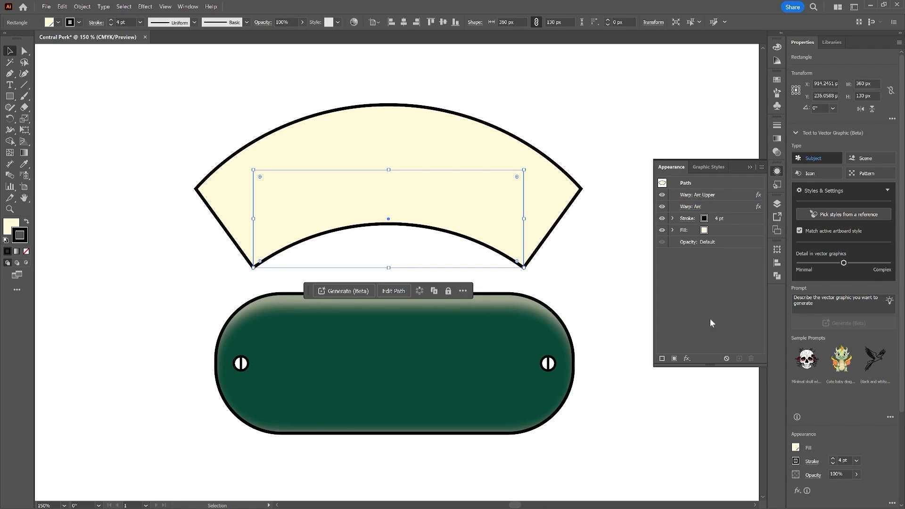
drag(418, 191, 422, 217)
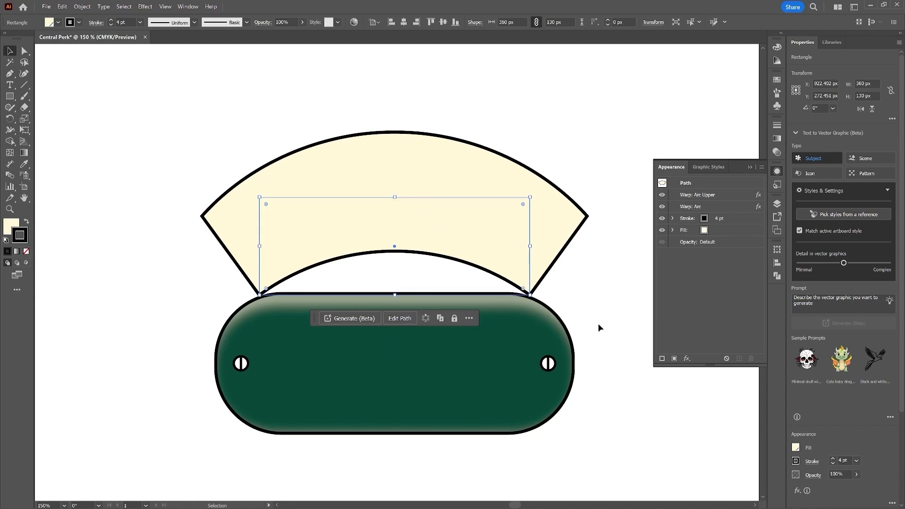
click(647, 325)
Step: Draw a closed ribbon-fold shape with the Pen tool at the banner's right end, with a curved edge and notched tail
click(10, 74)
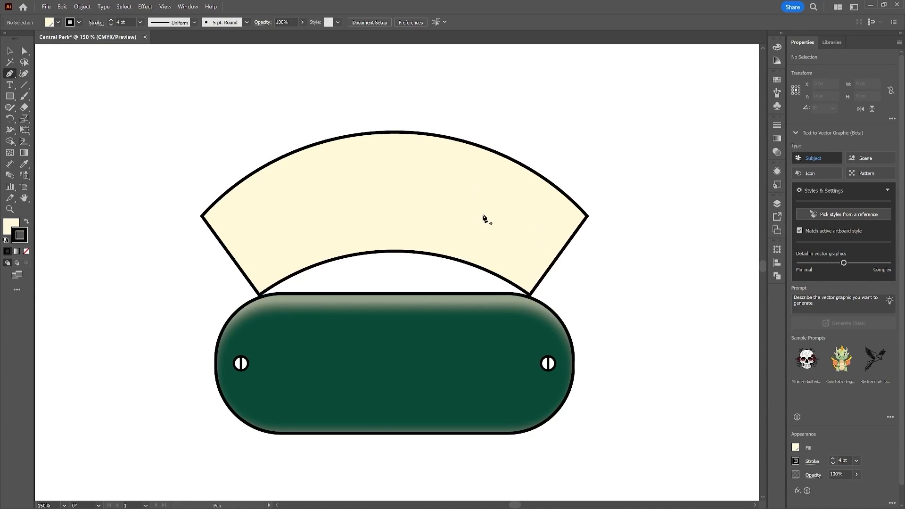
click(482, 208)
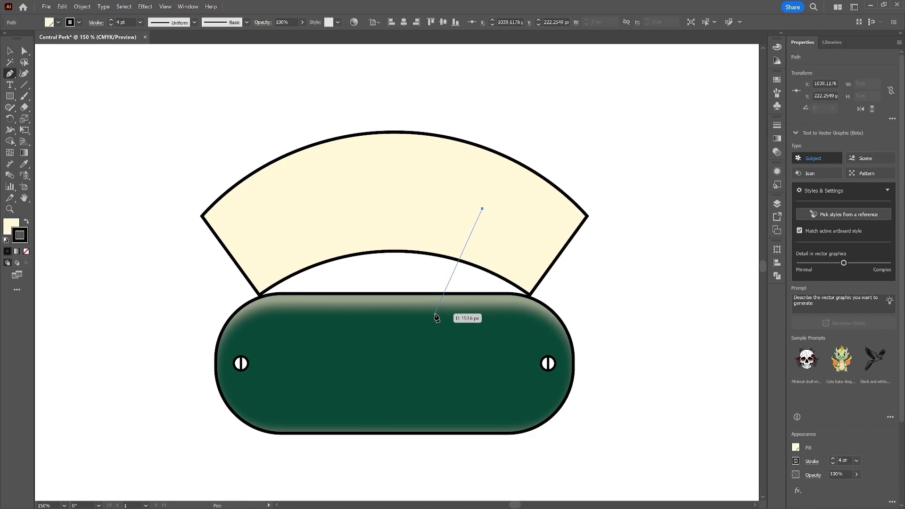
click(448, 304)
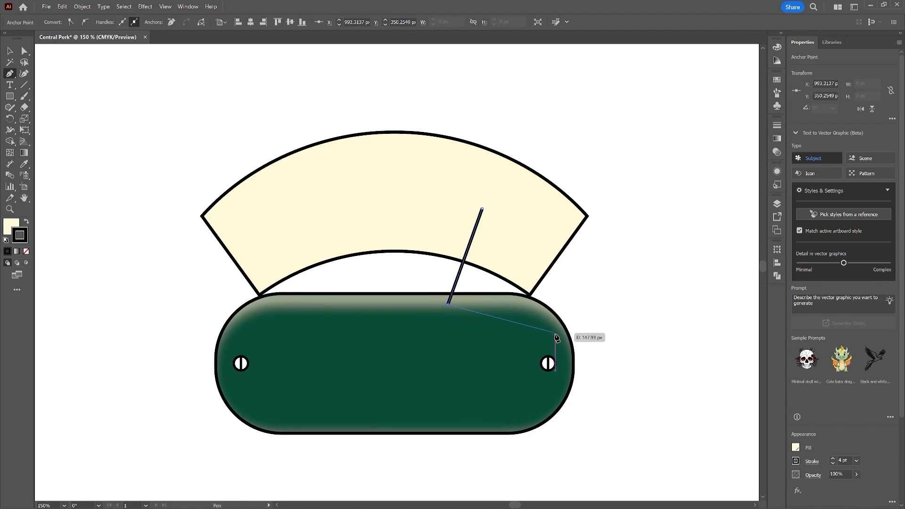
drag(569, 333, 609, 374)
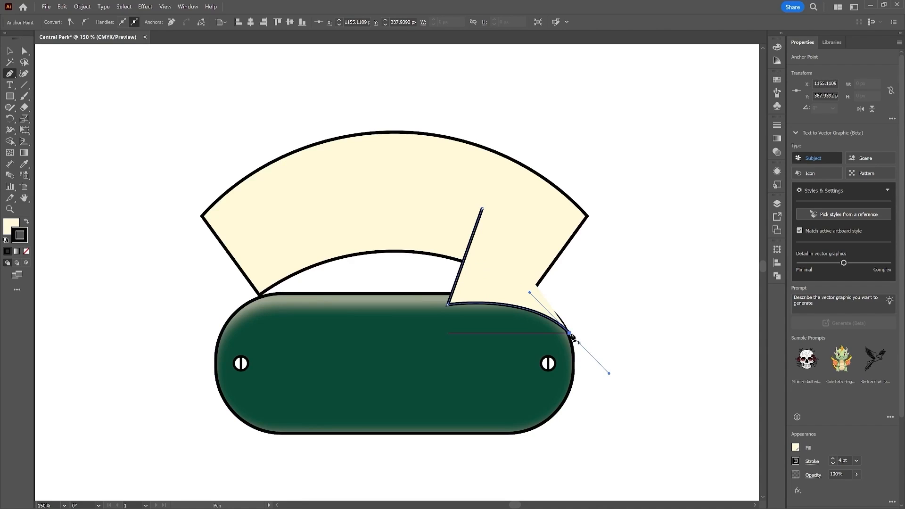
click(569, 333)
click(555, 287)
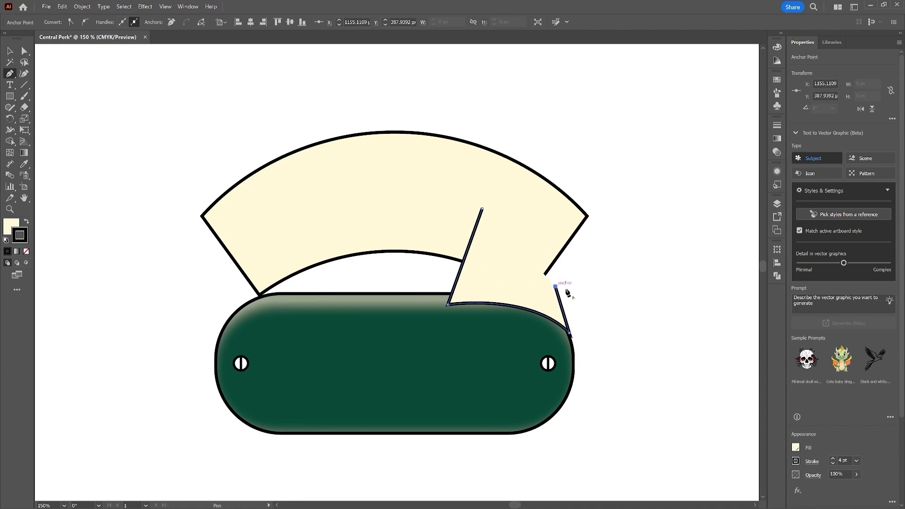
click(608, 288)
drag(481, 209, 393, 210)
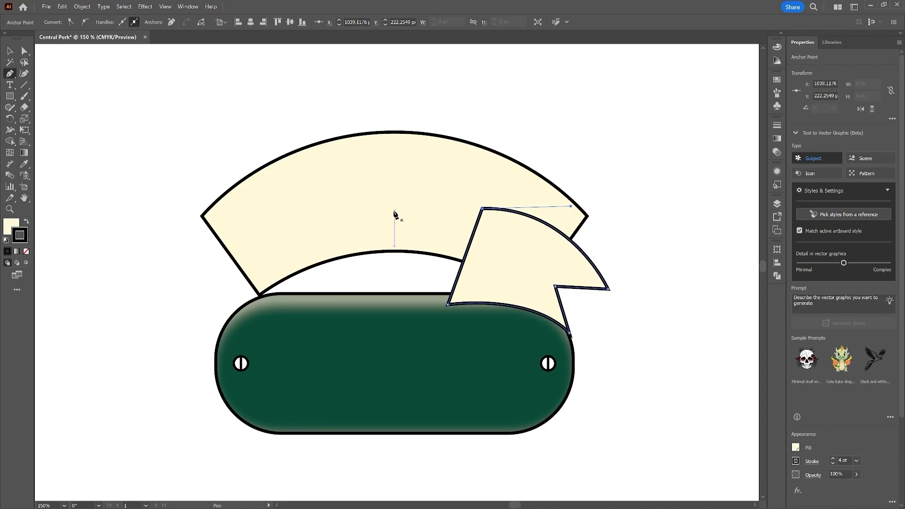
Step: Adjust the ribbon fold's anchor points to reshape its notched tail and lower edge
key(a)
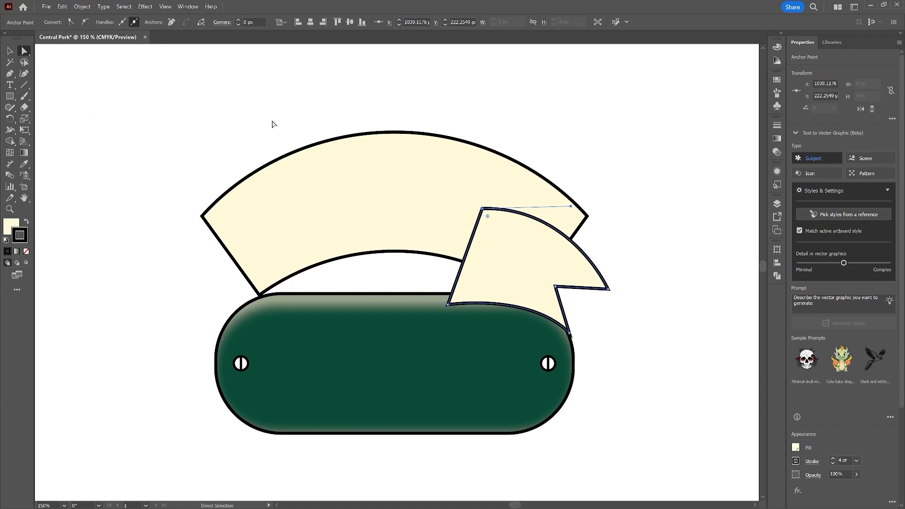
drag(549, 244, 549, 245)
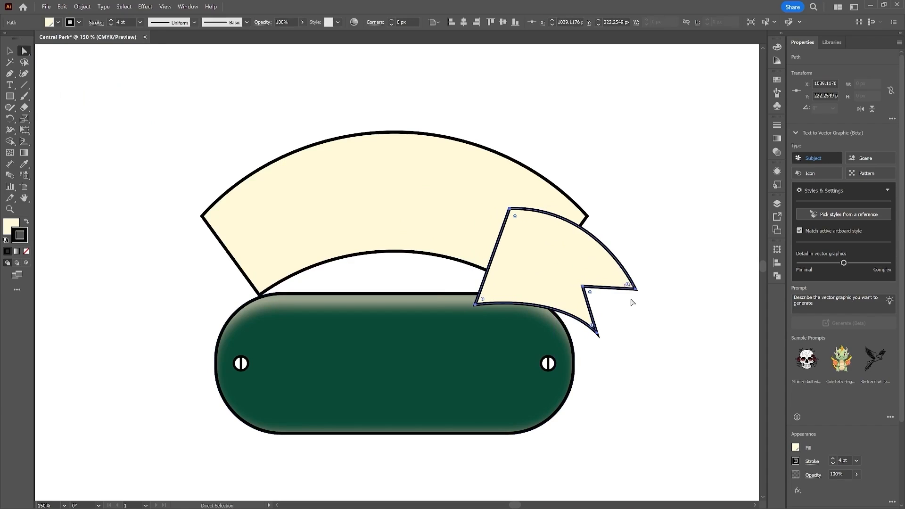
drag(636, 289, 630, 296)
drag(582, 286, 578, 288)
drag(597, 335, 592, 340)
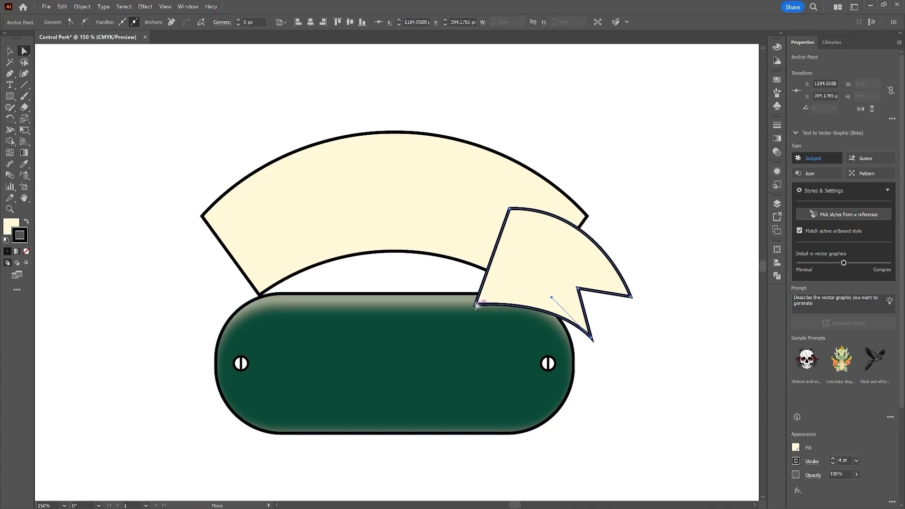
drag(476, 304, 478, 295)
click(591, 339)
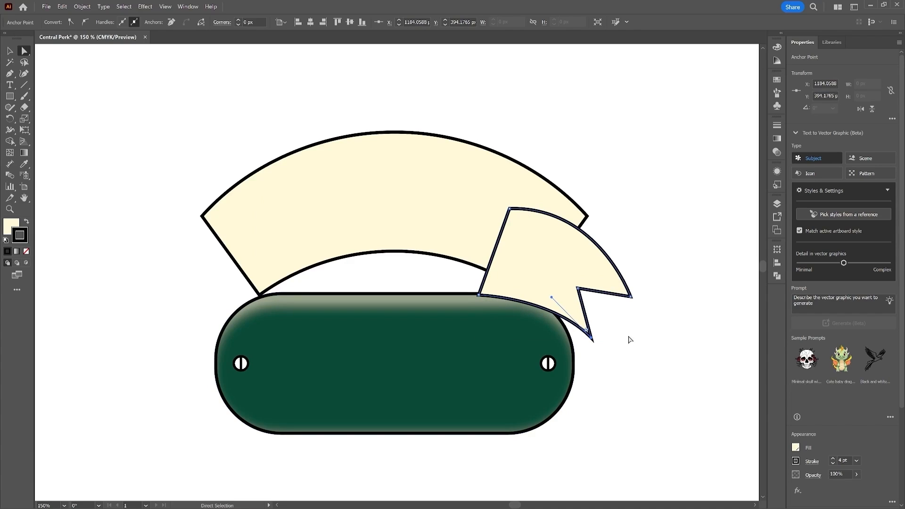
key(b)
click(649, 312)
key(ctrl+z)
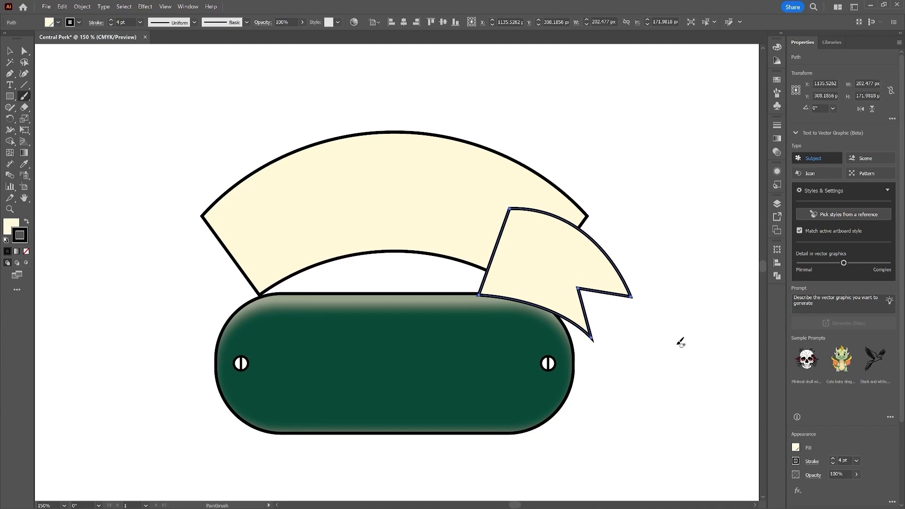
Step: Select the ribbon fold and set its stroke to round caps and round joins
key(v)
drag(619, 252, 589, 277)
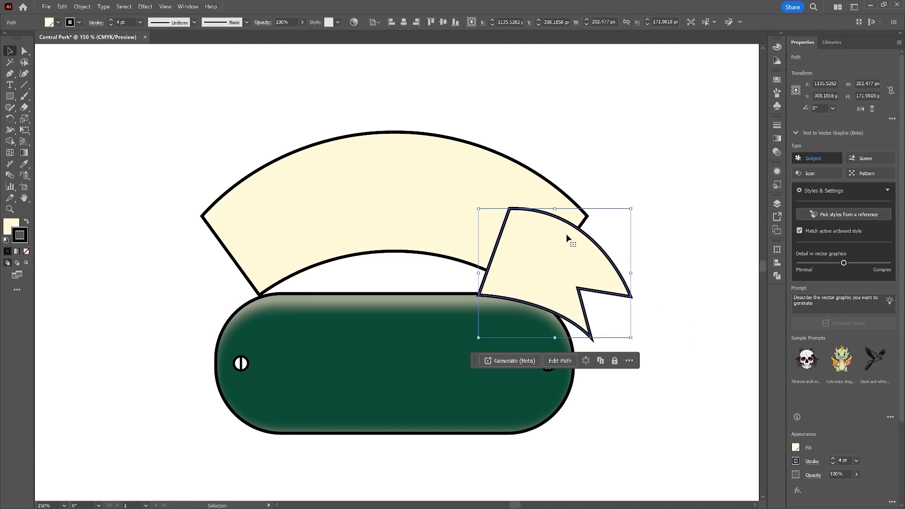
click(96, 22)
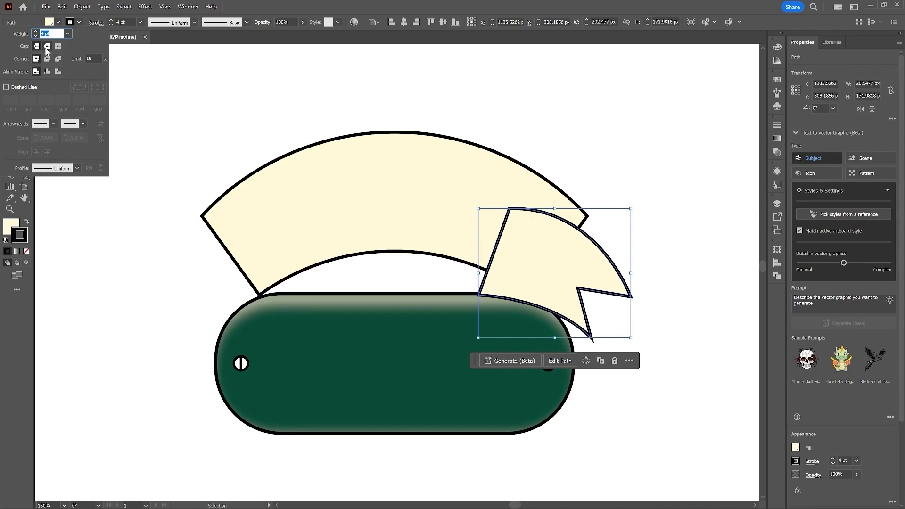
click(47, 47)
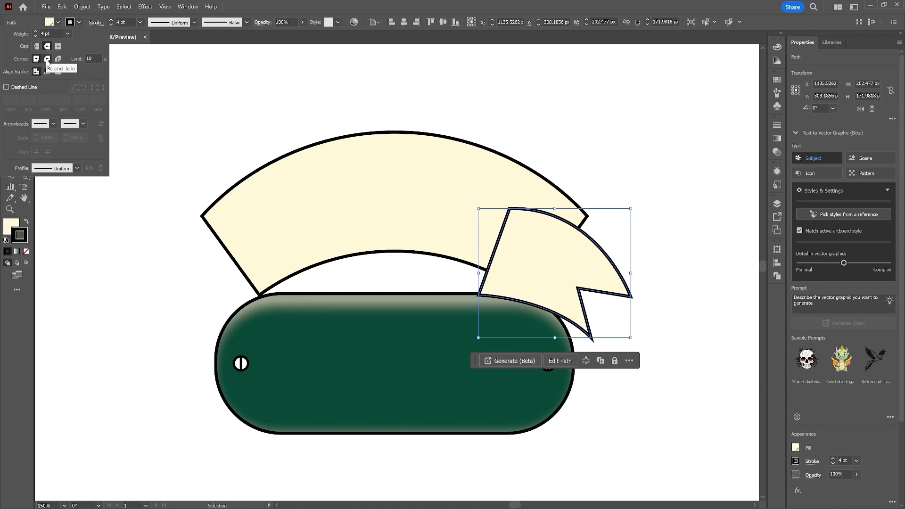
click(47, 60)
click(706, 393)
click(643, 340)
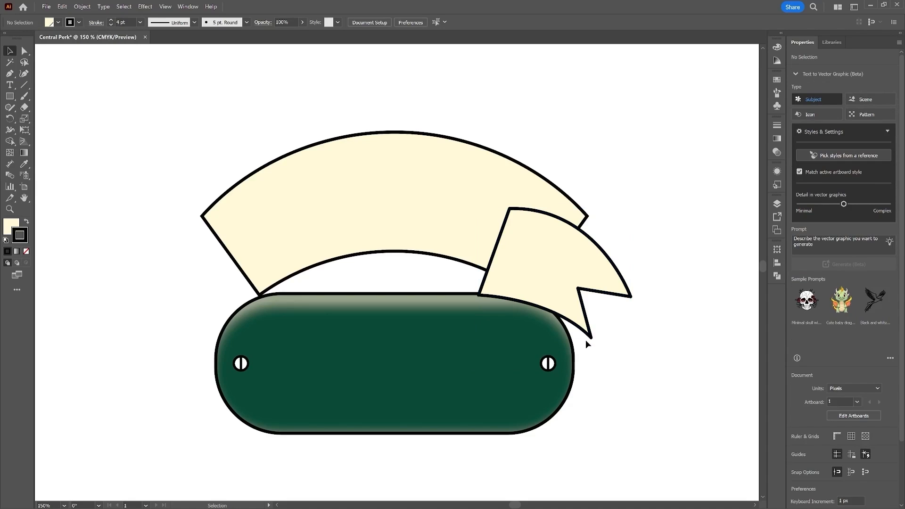
Step: Select the ribbon fold and fill it with a linear gradient
click(574, 278)
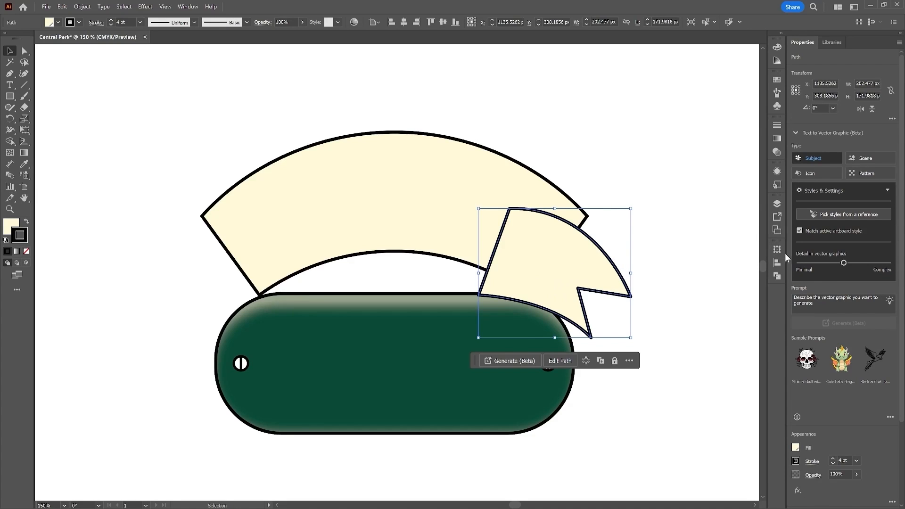
click(778, 139)
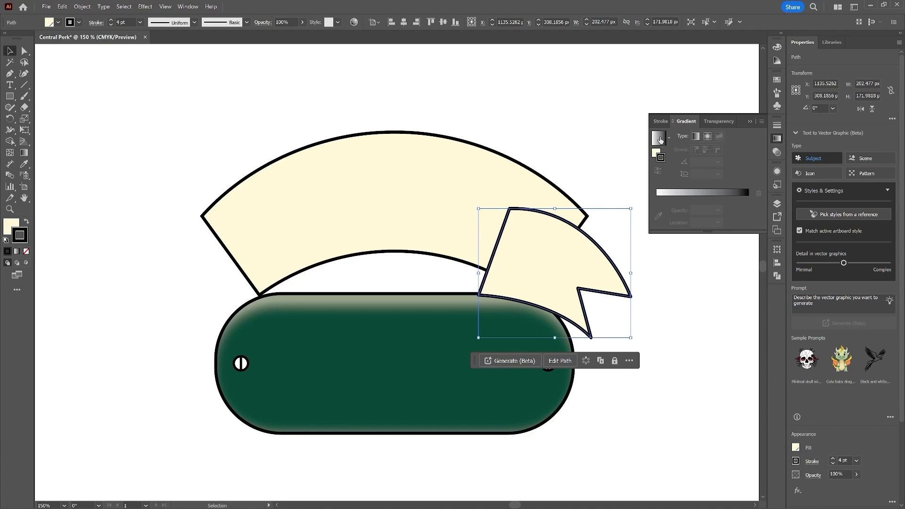
click(660, 140)
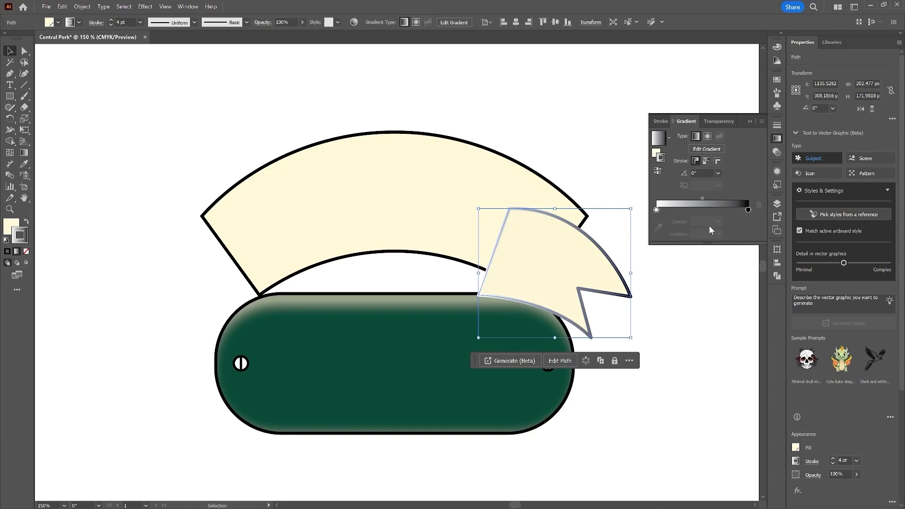
key(ctrl+z)
click(657, 154)
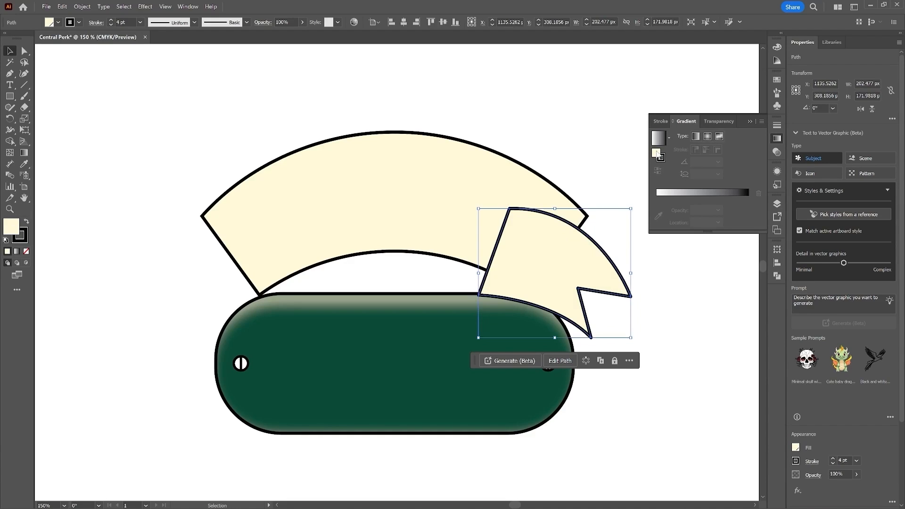
click(672, 202)
Step: Color the gradient's right stop cream and its left stop light gold (C 9, M 20, Y 65, K 0)
double_click(656, 210)
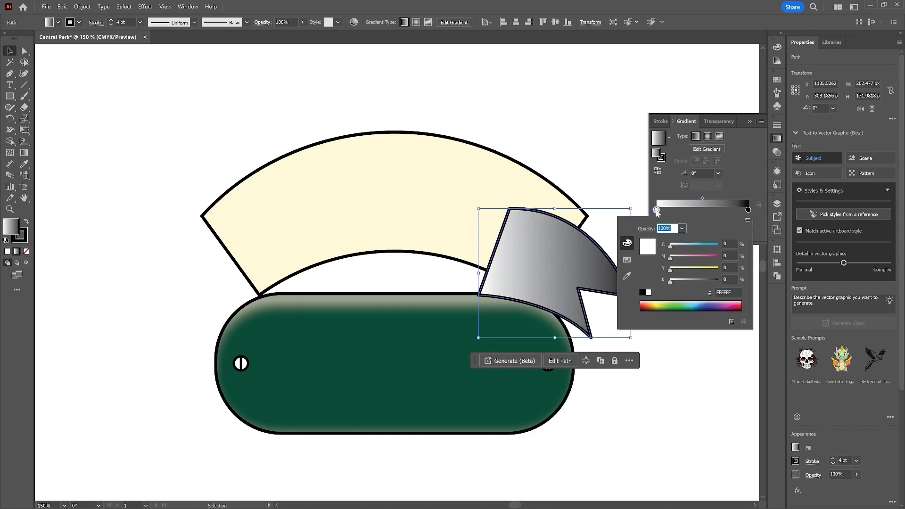
click(627, 260)
click(695, 252)
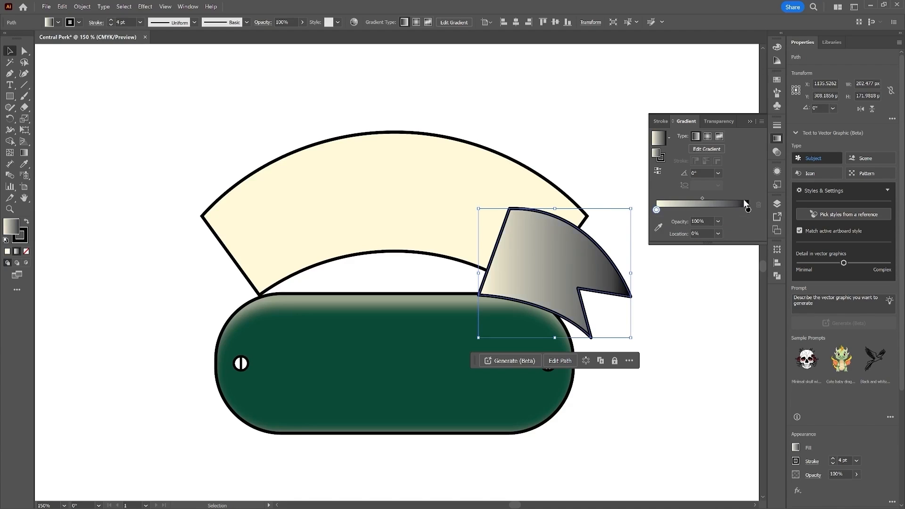
double_click(748, 209)
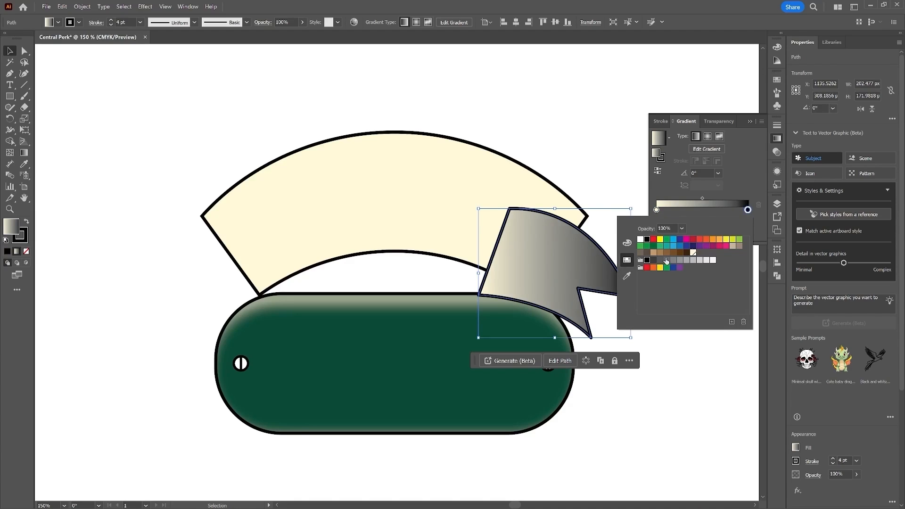
click(693, 253)
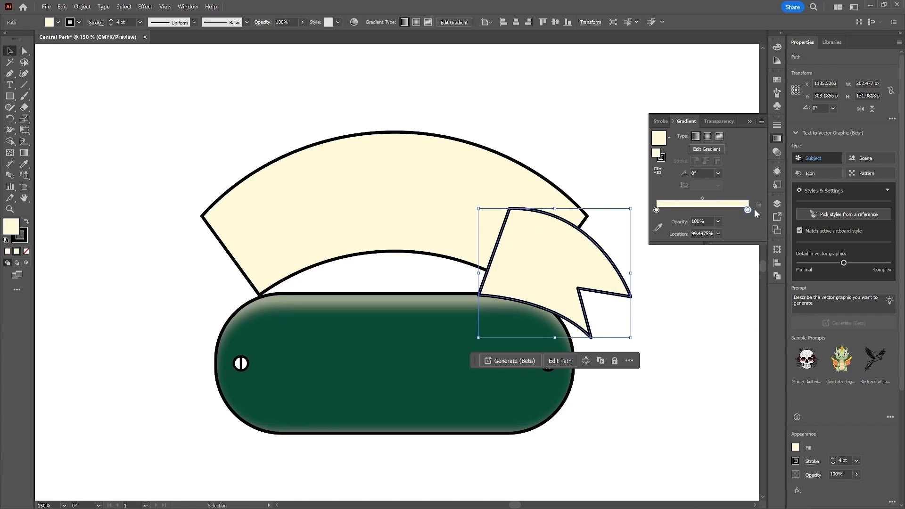
double_click(656, 210)
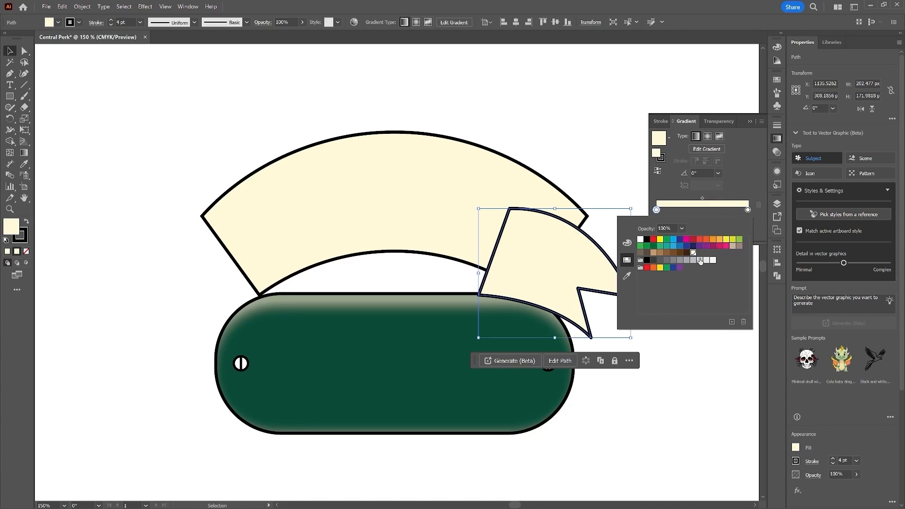
click(660, 253)
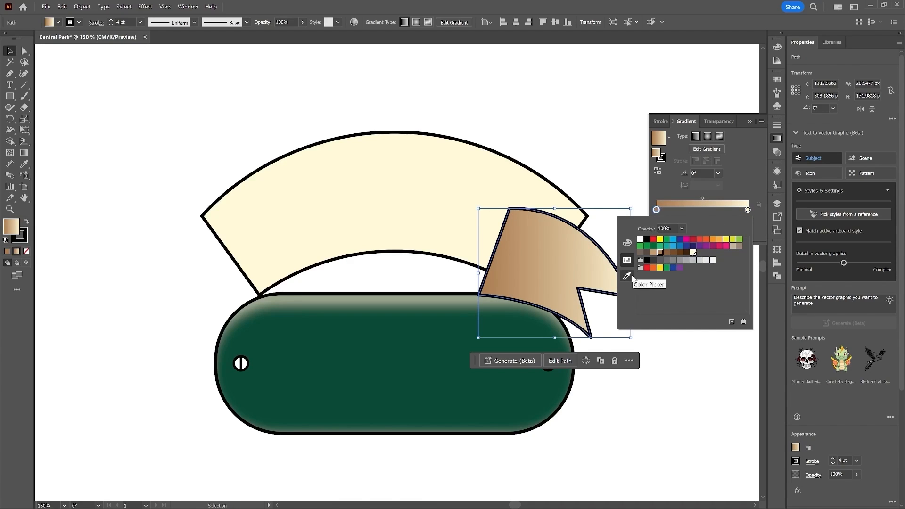
click(654, 254)
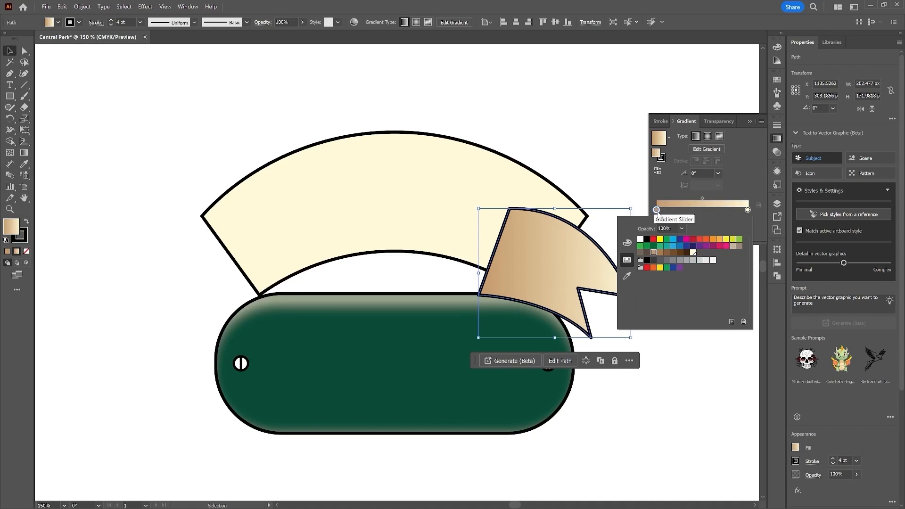
click(626, 243)
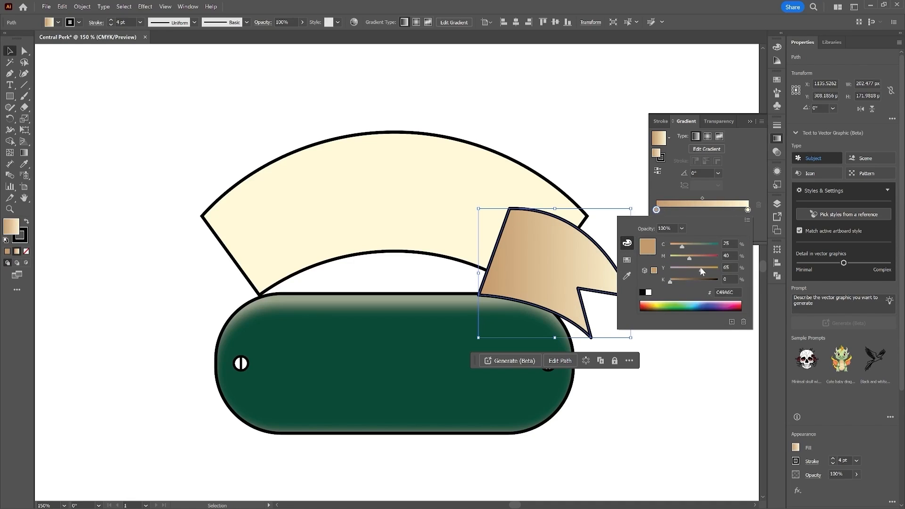
drag(689, 259, 675, 246)
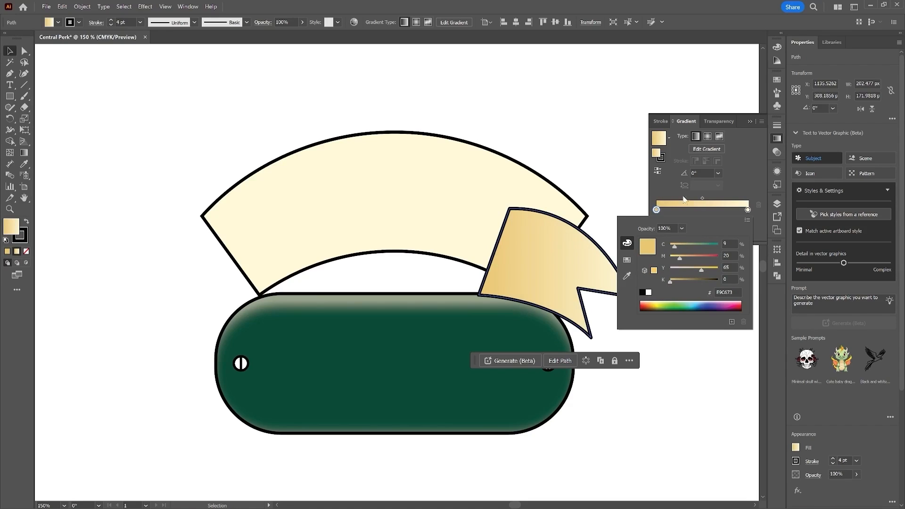
click(658, 189)
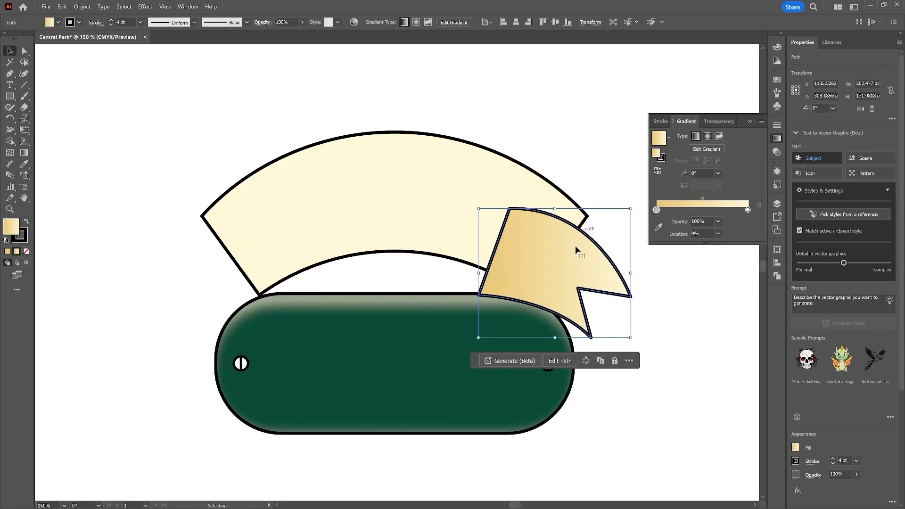
Step: Move the ribbon fold slightly down and right and send it to the back behind the banner
drag(580, 252, 588, 261)
right_click(588, 261)
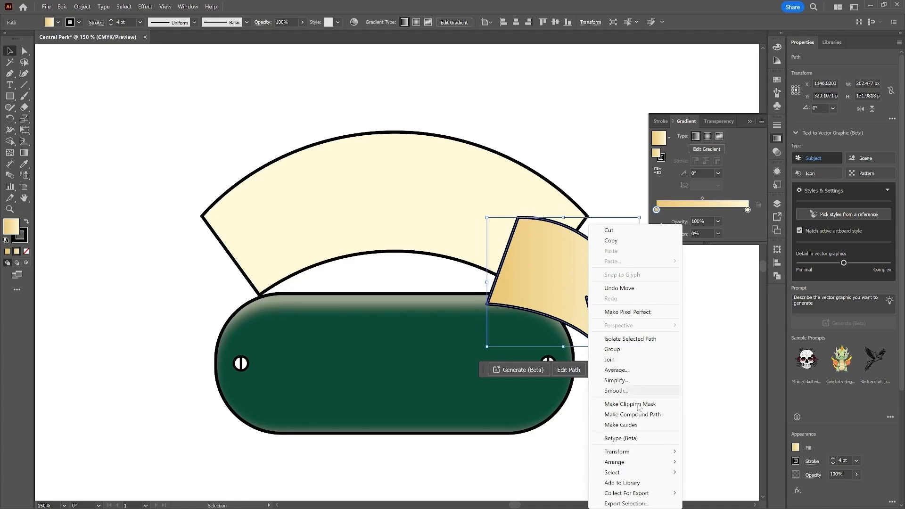
mouse_move(636, 453)
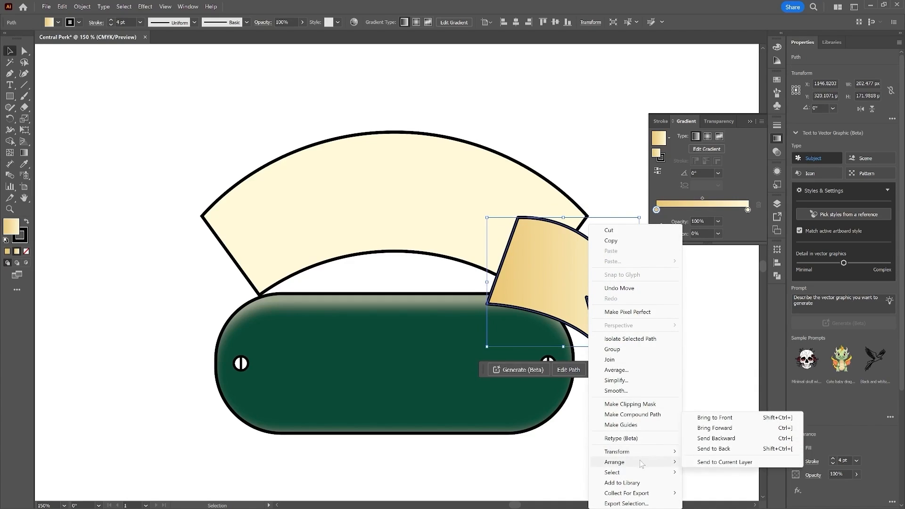
click(735, 449)
click(686, 320)
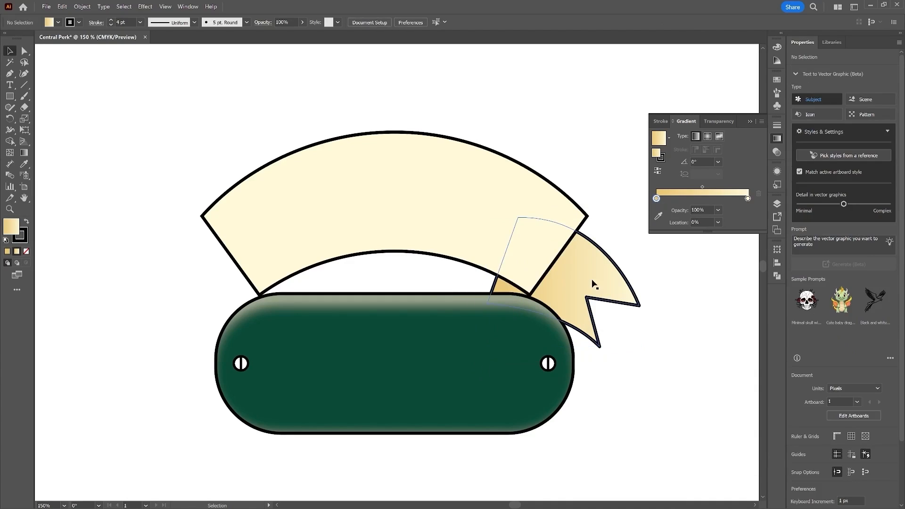
Step: Select the ribbon fold and paste a copy of it in place in front of the original
drag(580, 293, 583, 276)
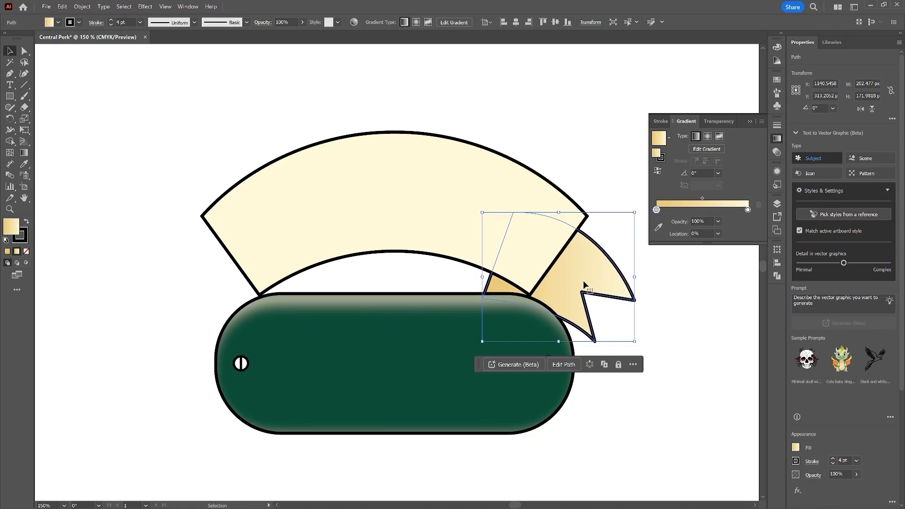
key(a)
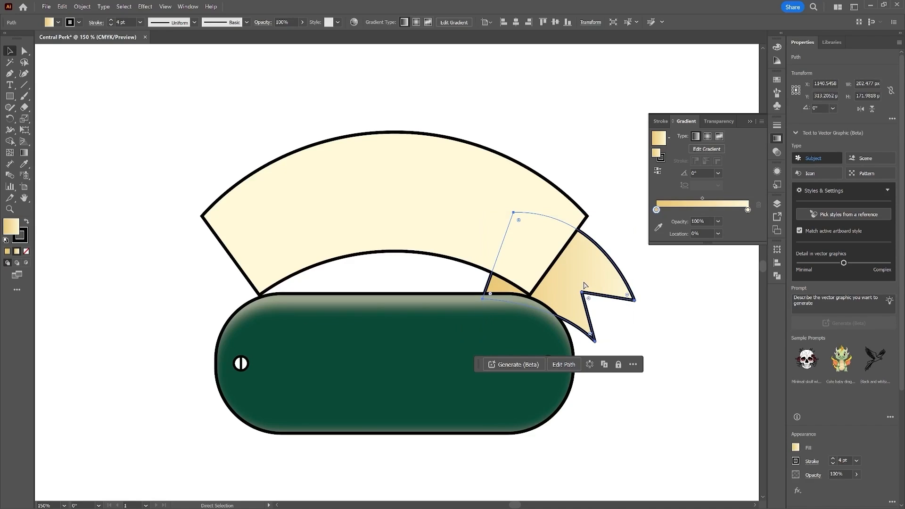
key(ctrl)
drag(583, 285, 584, 286)
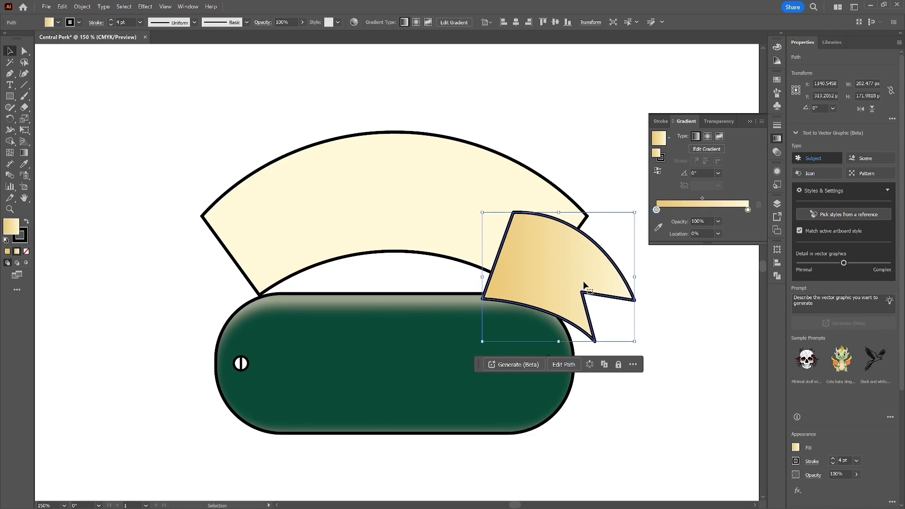
Step: Reflect the copied ribbon fold across the vertical axis
right_click(588, 264)
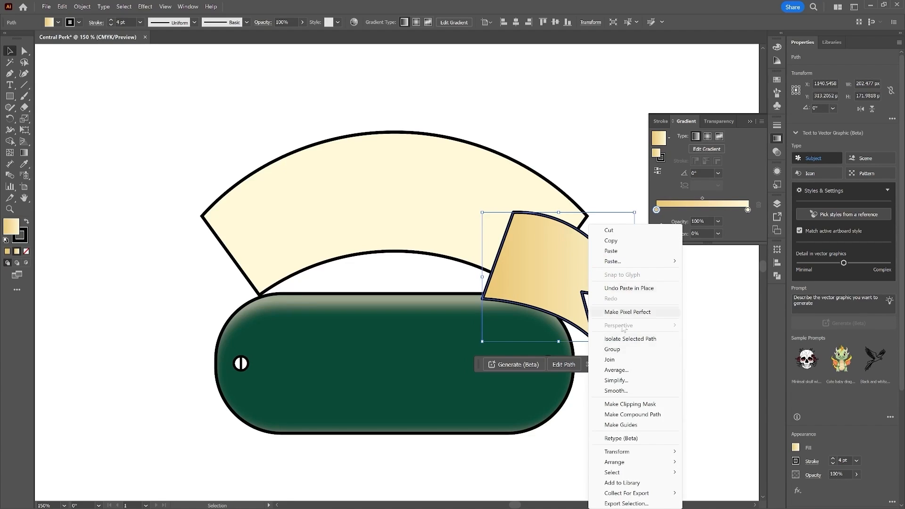
mouse_move(675, 452)
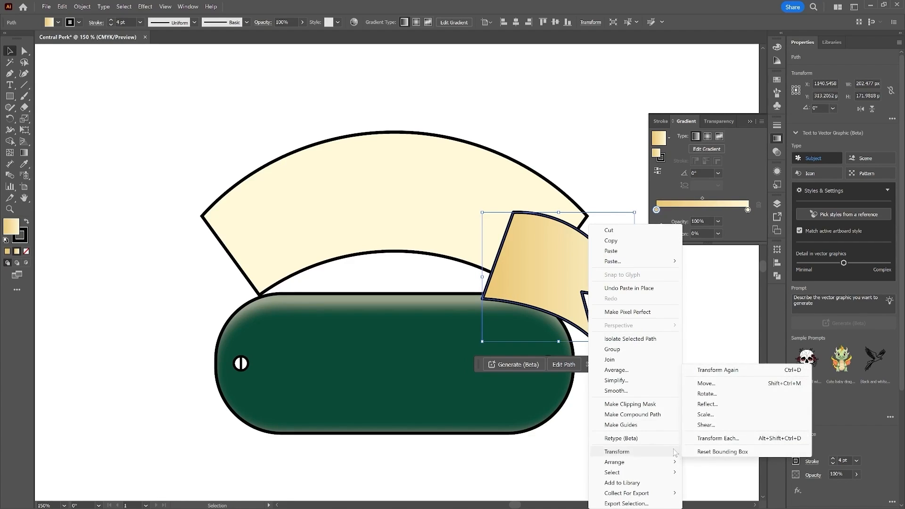
click(726, 404)
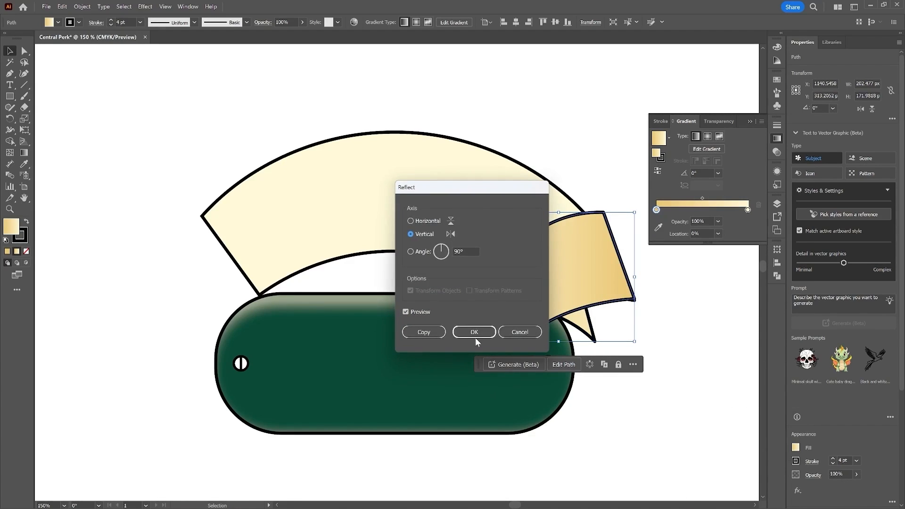
click(474, 331)
Step: Move the reflected fold to the banner's left end and send it to the back behind everything
drag(578, 287, 276, 300)
right_click(264, 248)
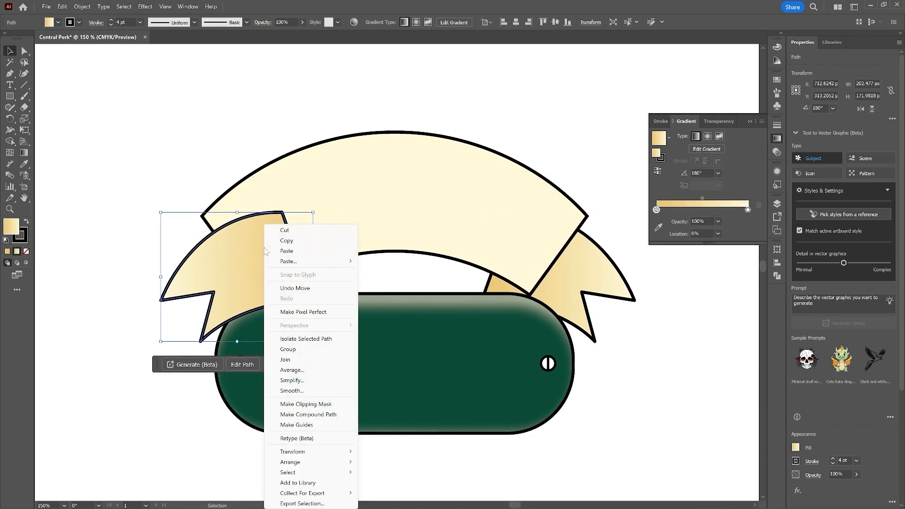
mouse_move(329, 460)
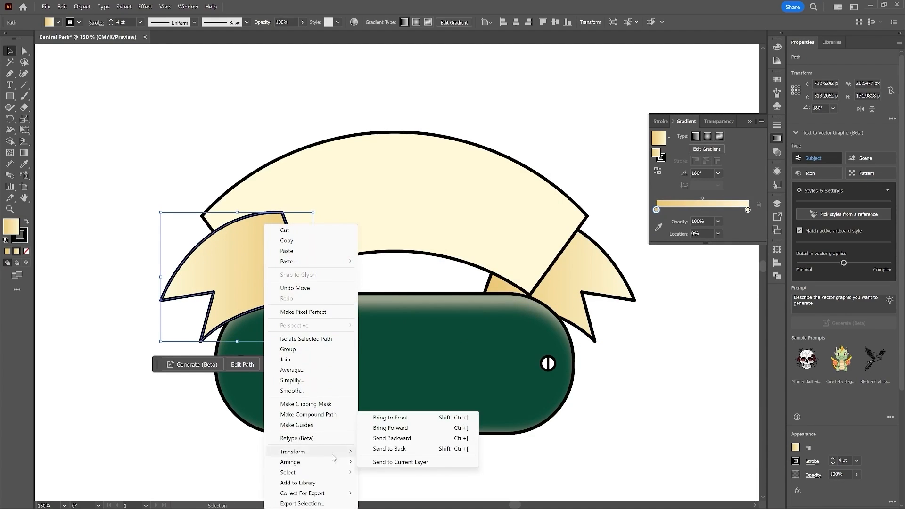
click(423, 449)
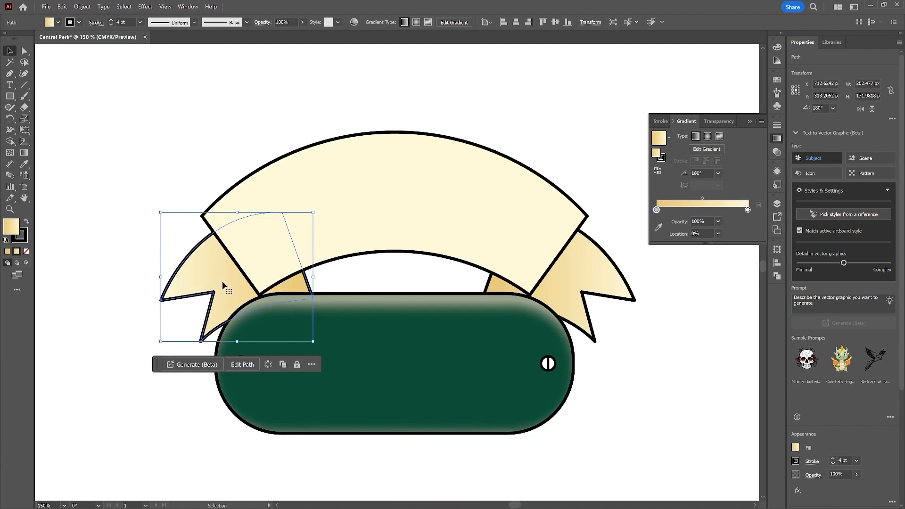
drag(220, 272, 217, 273)
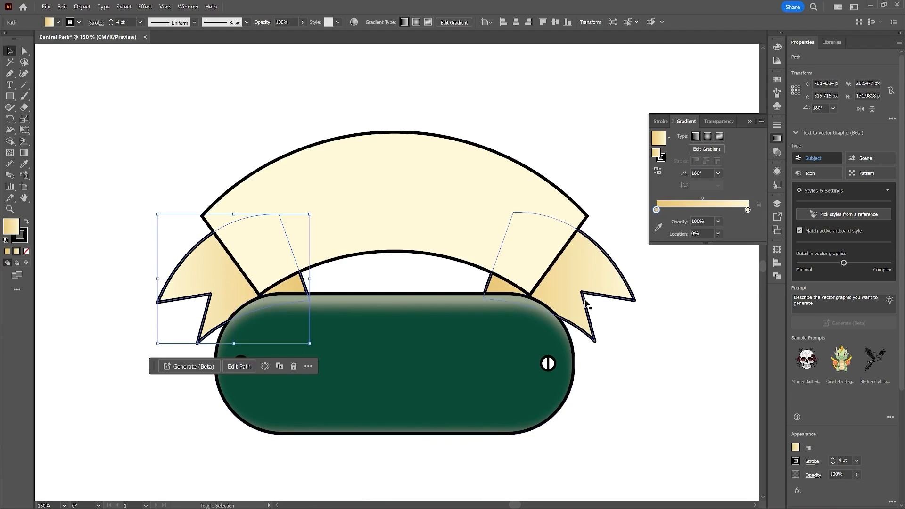
Step: Select both ribbon folds, align their vertical centers, and group them together
shift+click(587, 279)
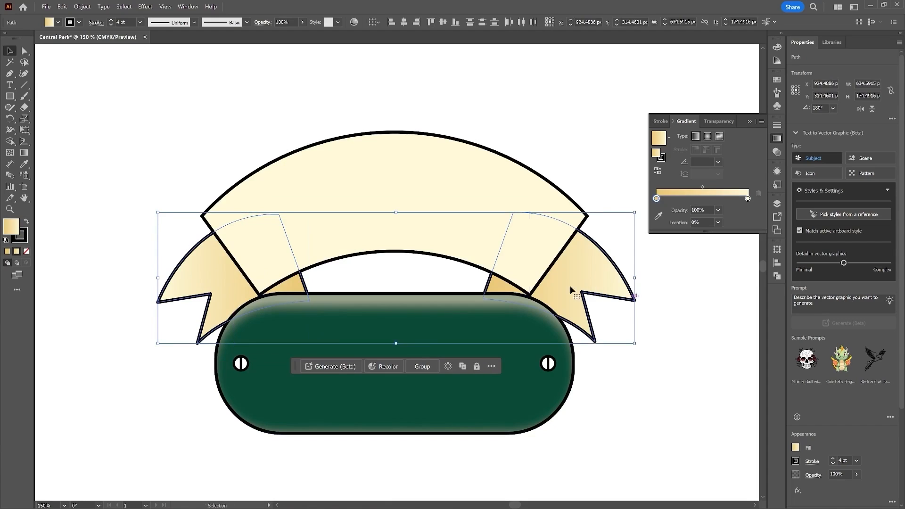
click(443, 22)
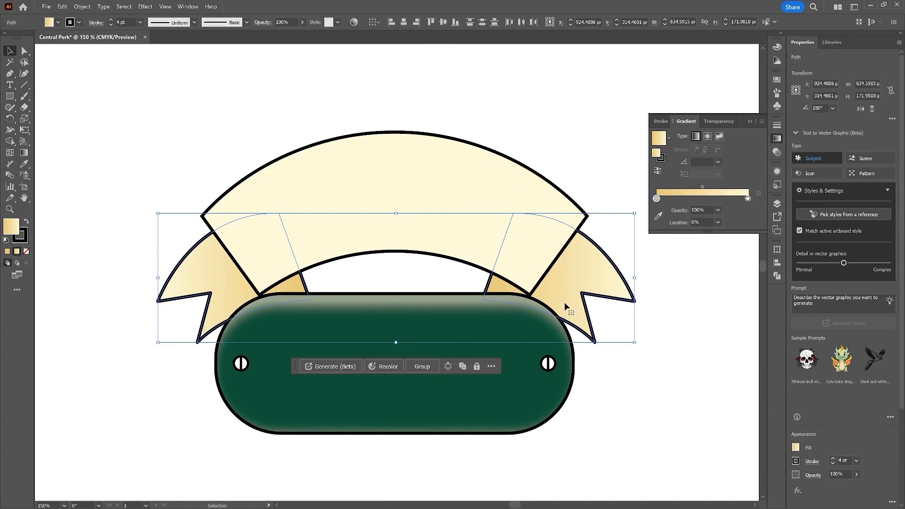
key(a)
key(ctrl+g)
key(v)
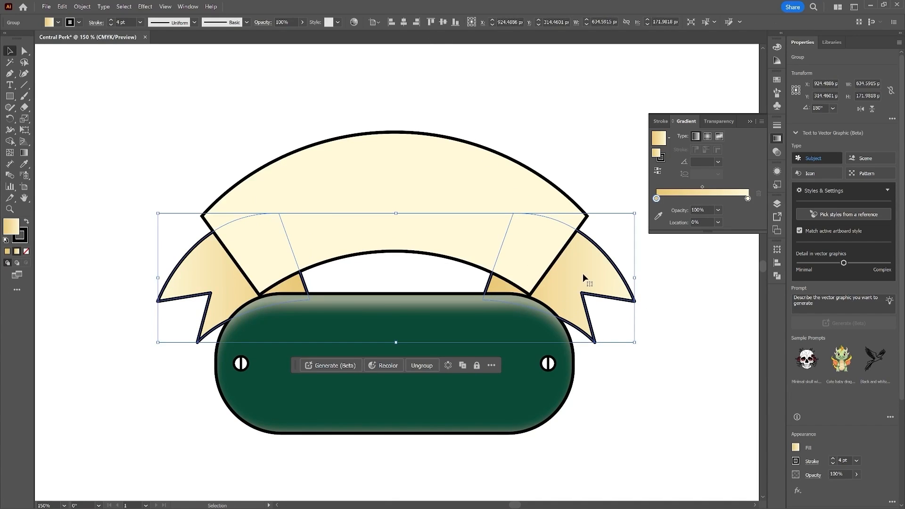
Step: Select all the logo artwork and align it on the horizontal center, then deselect
drag(574, 469, 207, 106)
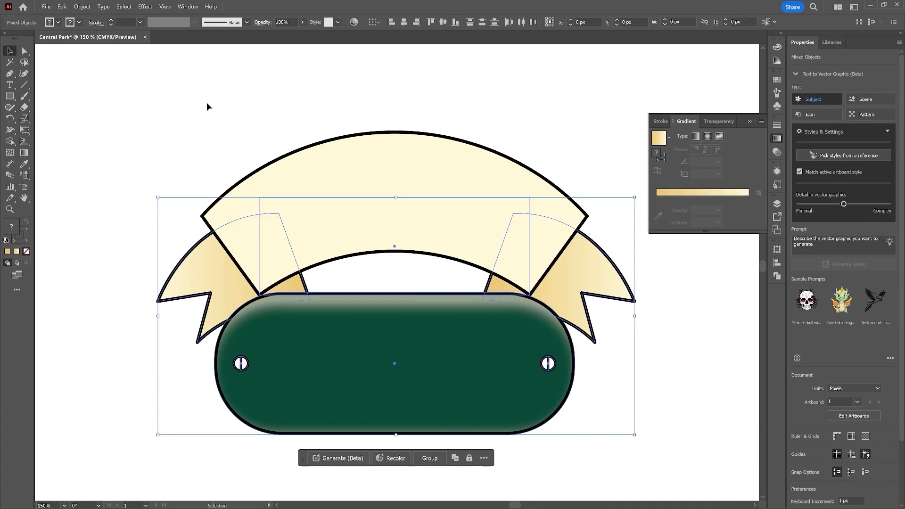
drag(124, 86, 593, 455)
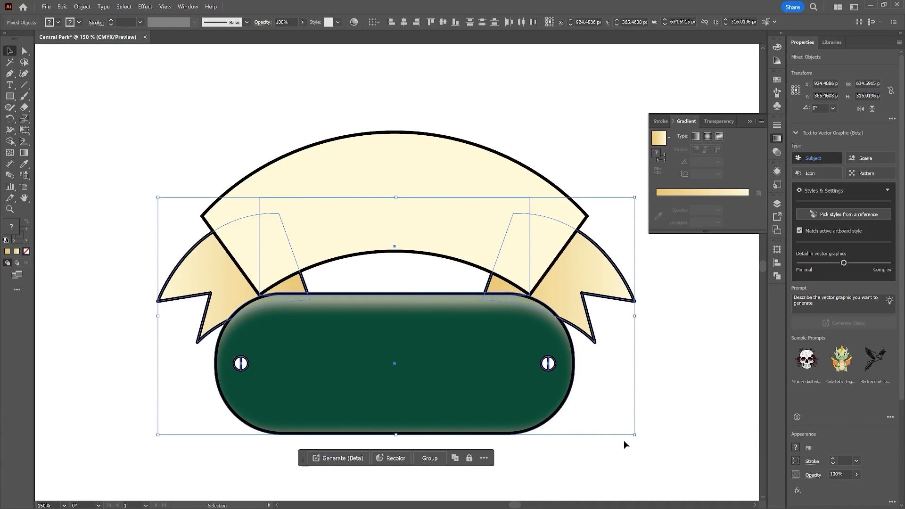
click(404, 22)
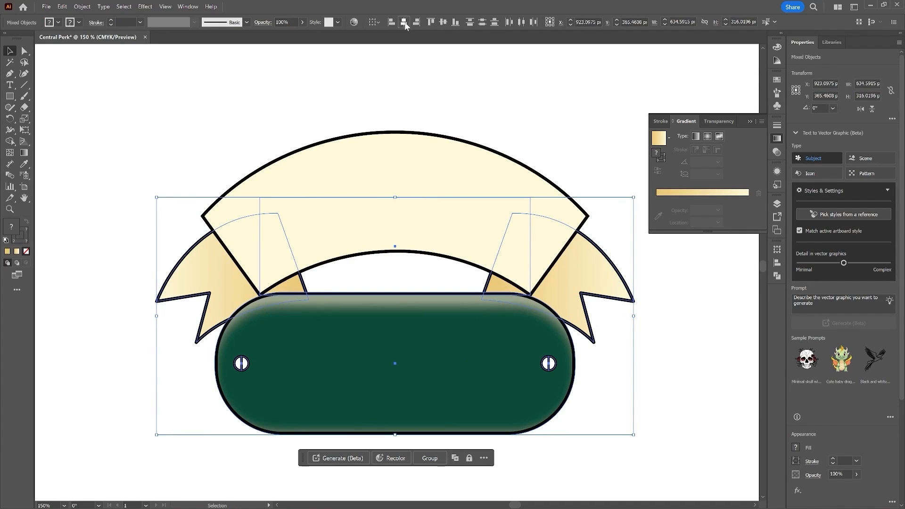
click(645, 383)
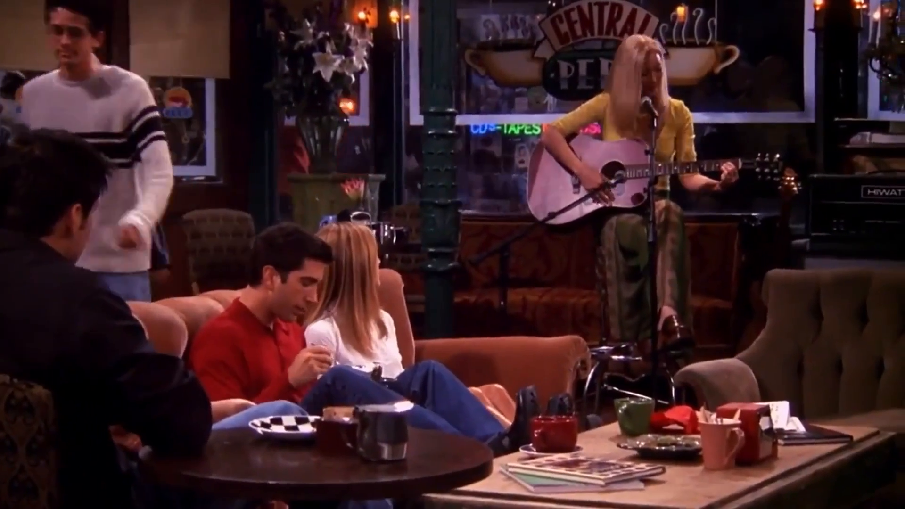
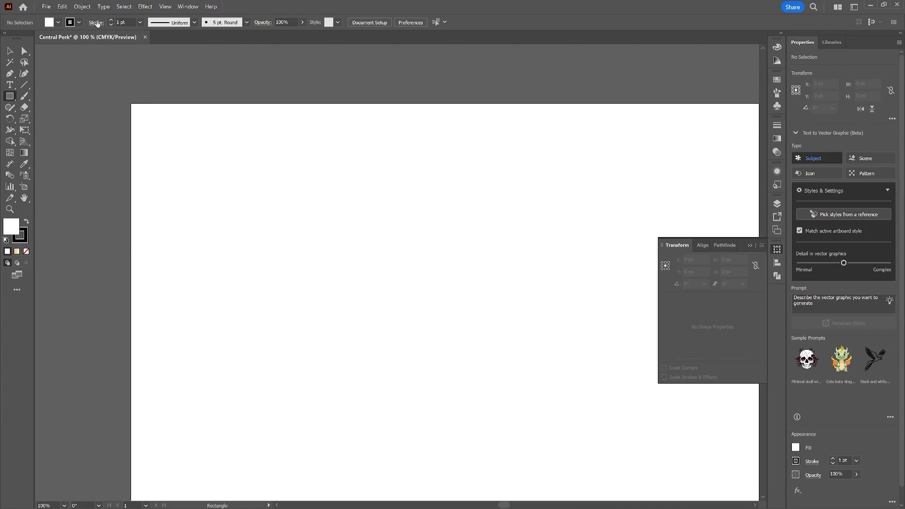
Step: Draw a rectangle and set its size to 316 × 300 px
mouse_move(256, 205)
mouse_down()
mouse_move(414, 365)
mouse_move(443, 363)
mouse_move(446, 374)
mouse_up()
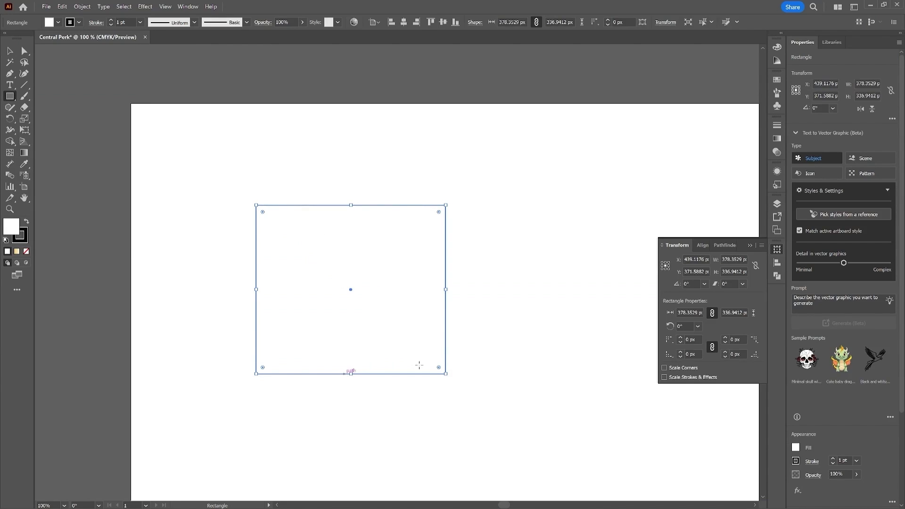
click(876, 86)
key(BackSpace)
key(Tab)
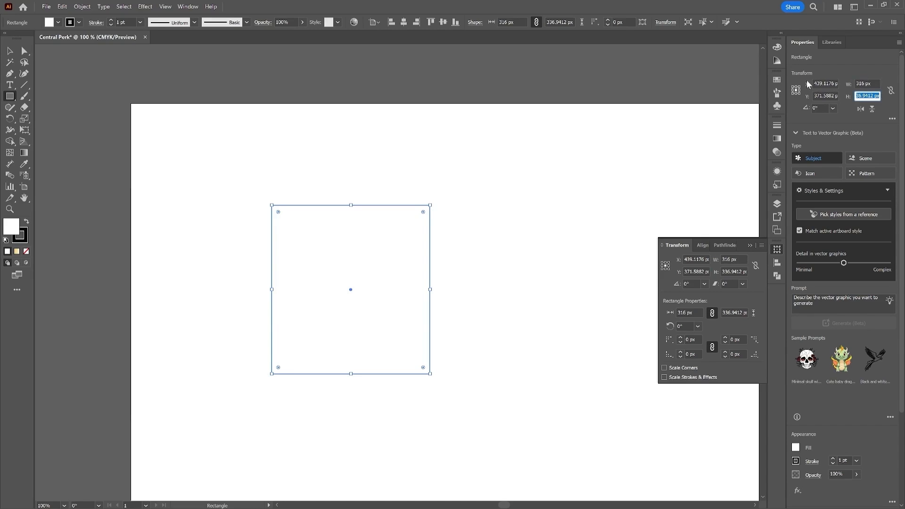
text(300)
Step: Draw an ellipse with the Ellipse tool and set its size to 316 × 45 px
click(10, 96)
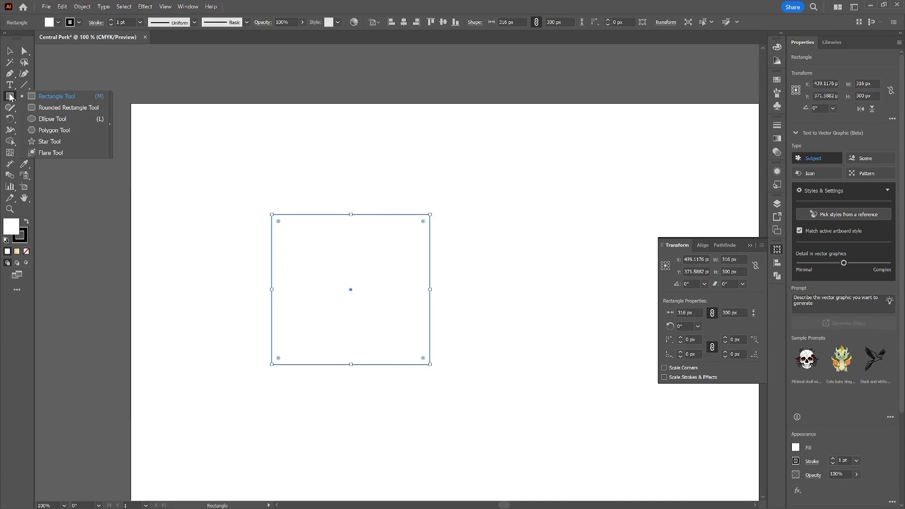
click(76, 118)
drag(256, 150, 459, 197)
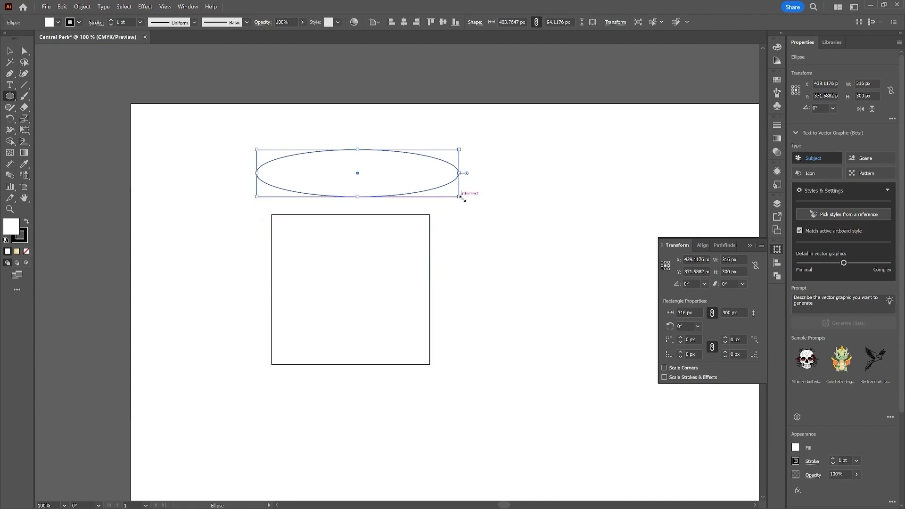
drag(877, 83, 775, 90)
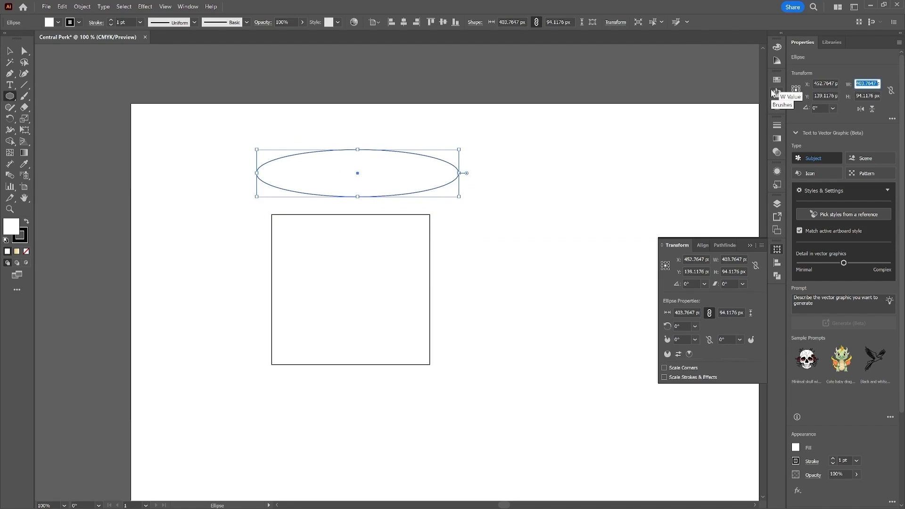
text(31px)
key(Tab)
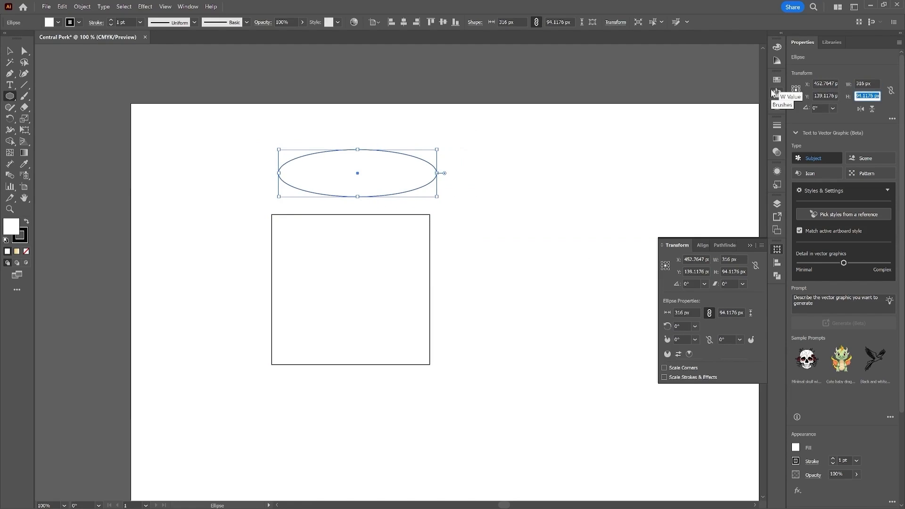
text(45)
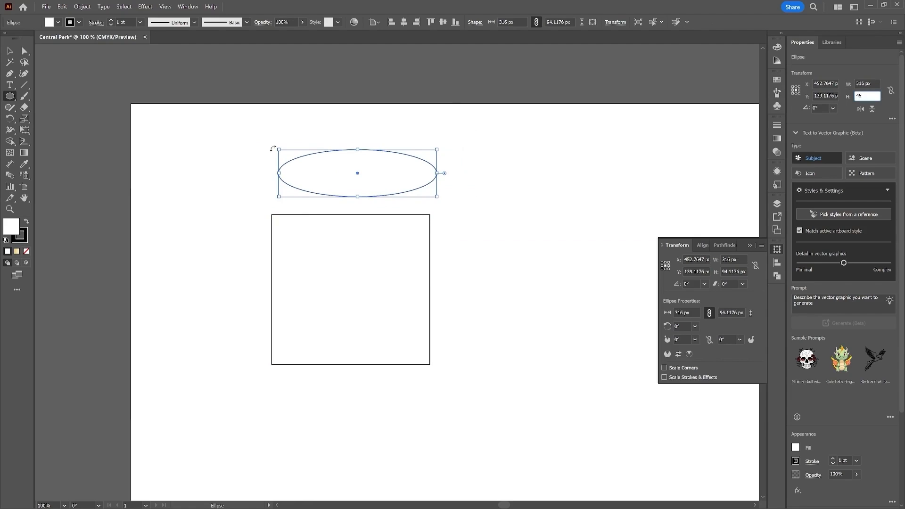
Step: Move the ellipse down onto the rectangle's vertical middle
click(10, 51)
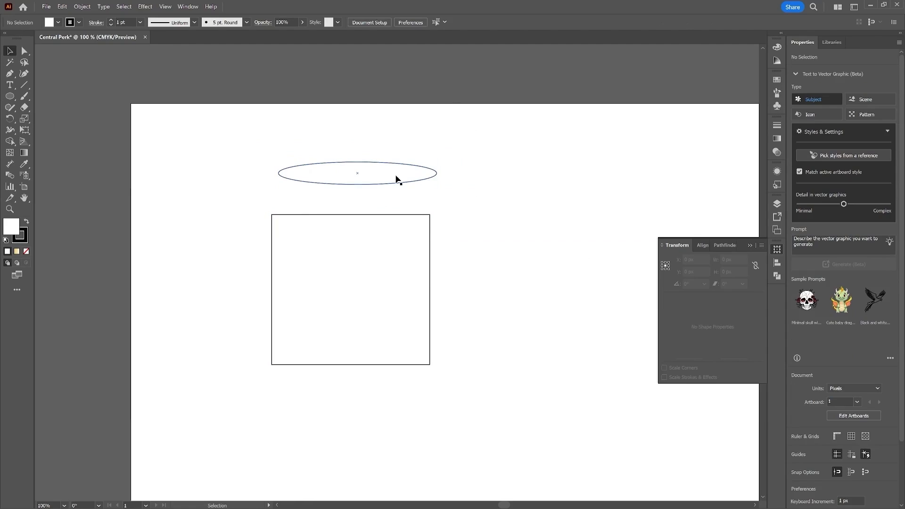
drag(397, 177, 392, 289)
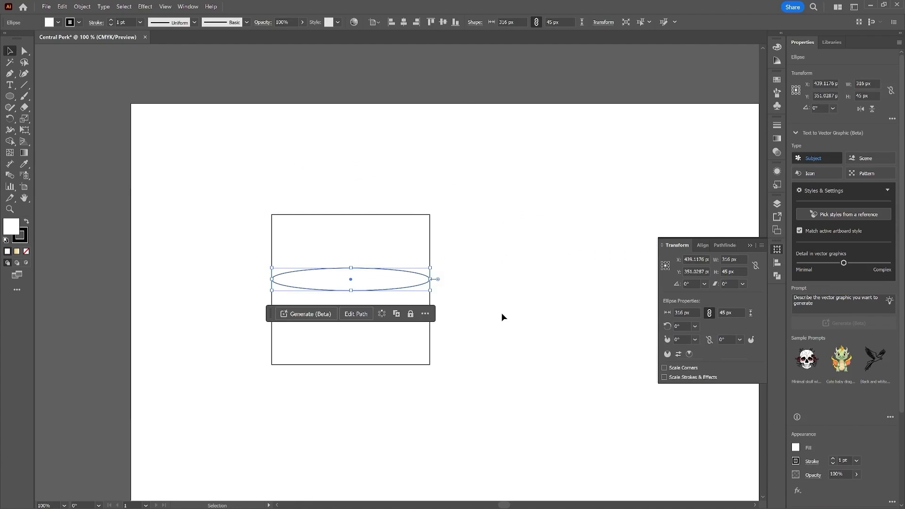
Step: Round all corners of the rectangle to 130 px
click(424, 219)
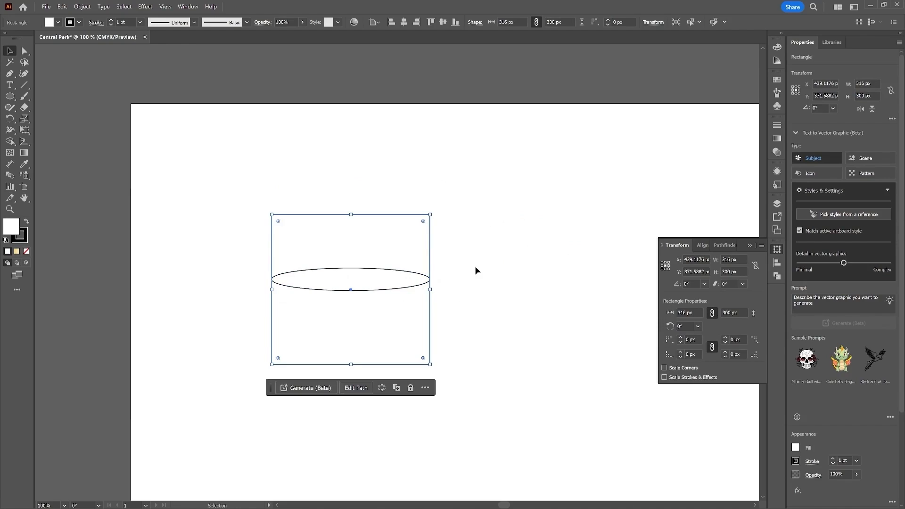
click(698, 339)
key(Return)
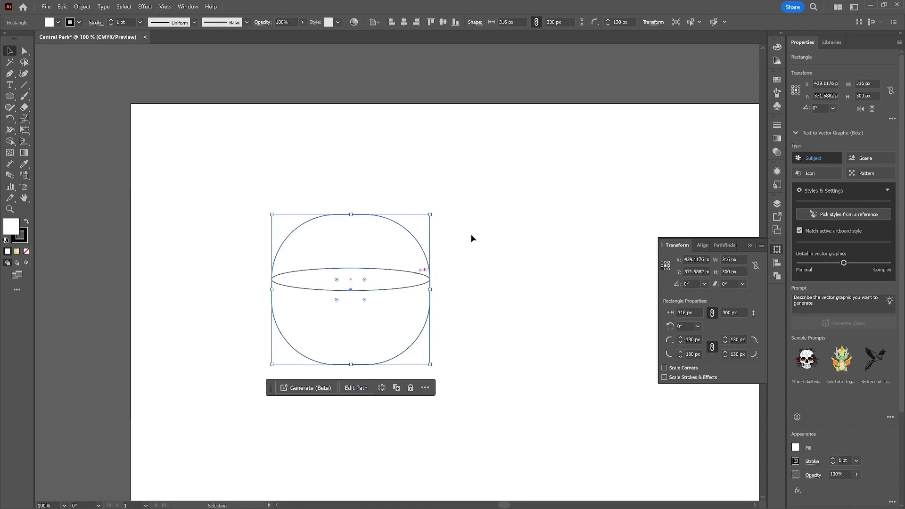
Step: Select the ellipse and rounded rectangle together and split them with Pathfinder Divide
click(502, 293)
drag(495, 175, 222, 409)
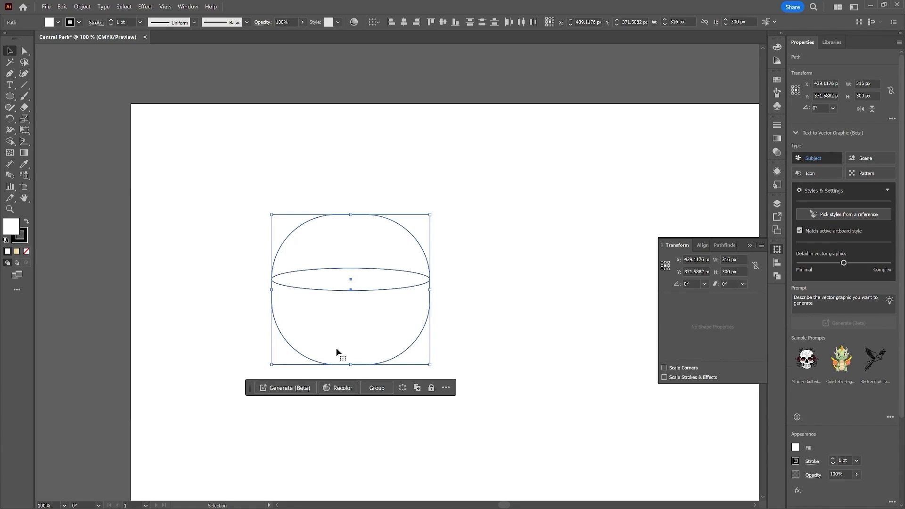
click(777, 278)
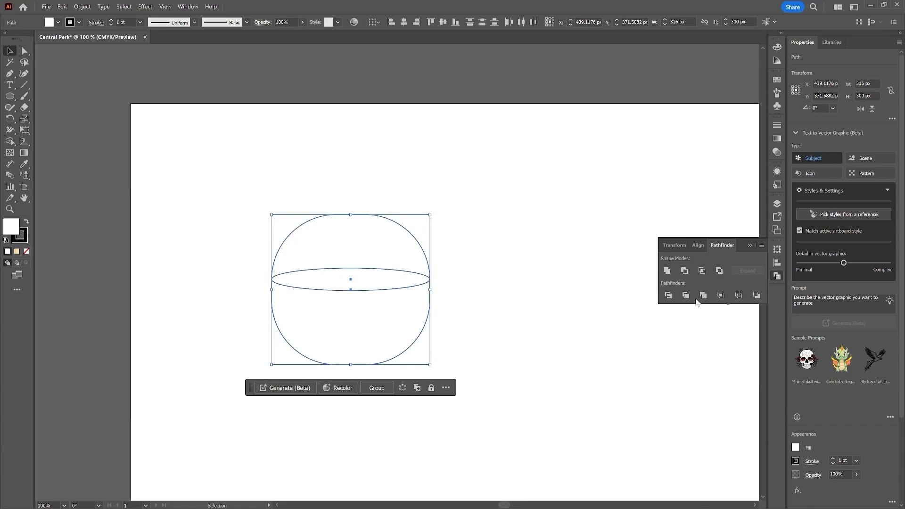
click(668, 296)
Step: Ungroup the divided pieces and delete the upper part of the rounded rectangle, leaving a bowl shape
drag(456, 218, 327, 320)
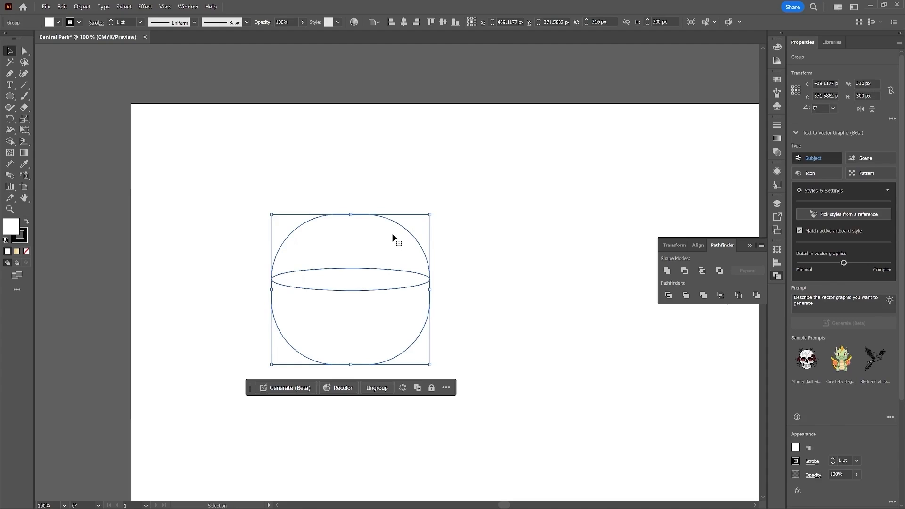
right_click(392, 233)
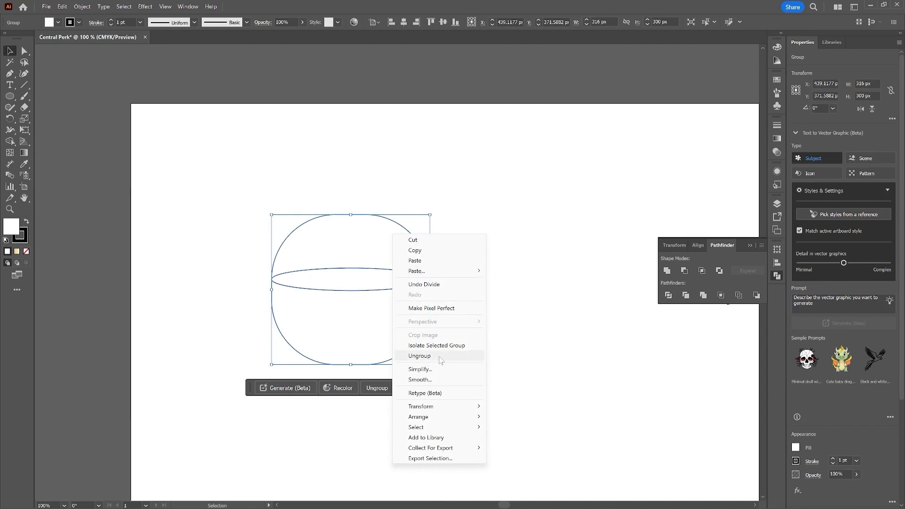
click(452, 355)
click(455, 343)
drag(406, 237, 374, 161)
key(Delete)
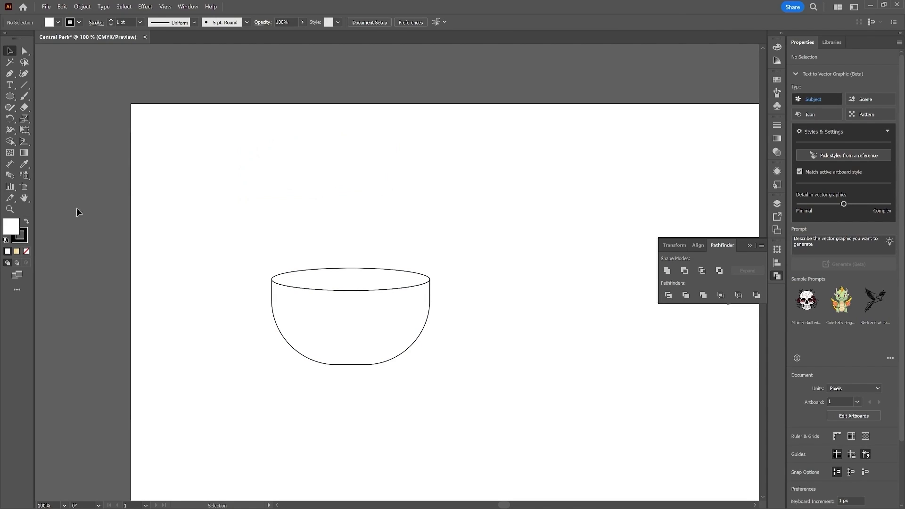
Step: Draw a smaller ellipse about 280 × 34 px inside the bowl's top rim
key(l)
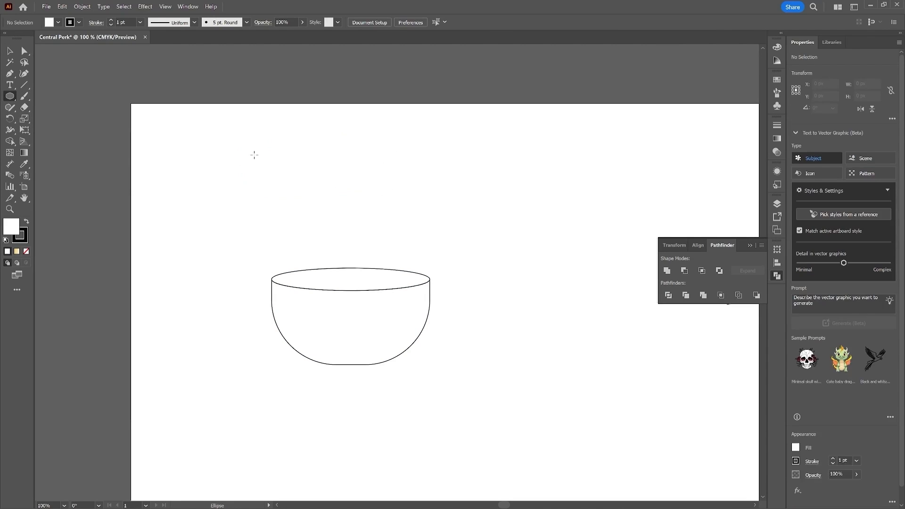
drag(283, 275, 423, 291)
key(v)
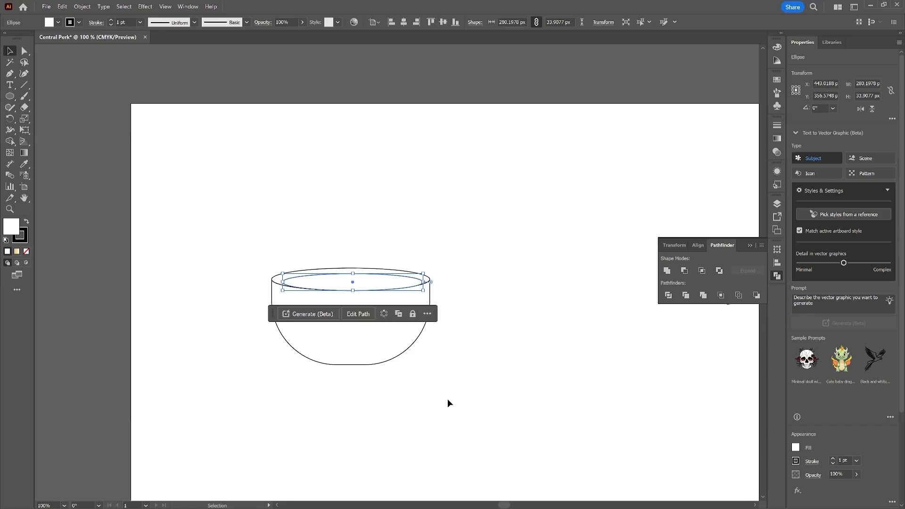
Step: Select all bowl shapes, align them on the horizontal center, then deselect
click(447, 400)
drag(457, 419, 283, 245)
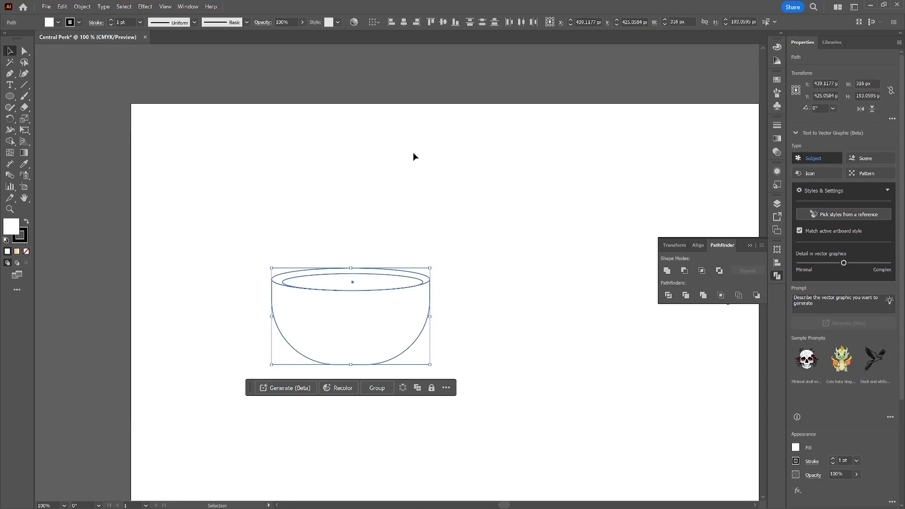
click(405, 23)
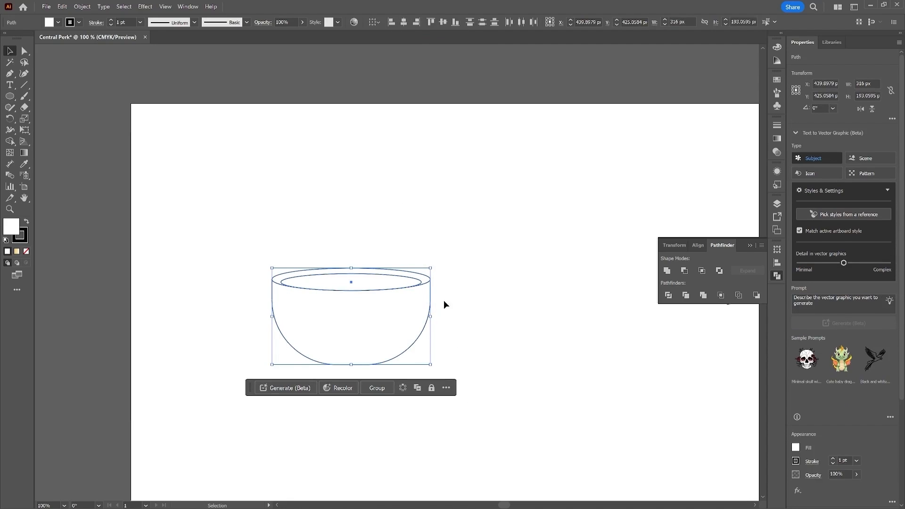
click(466, 257)
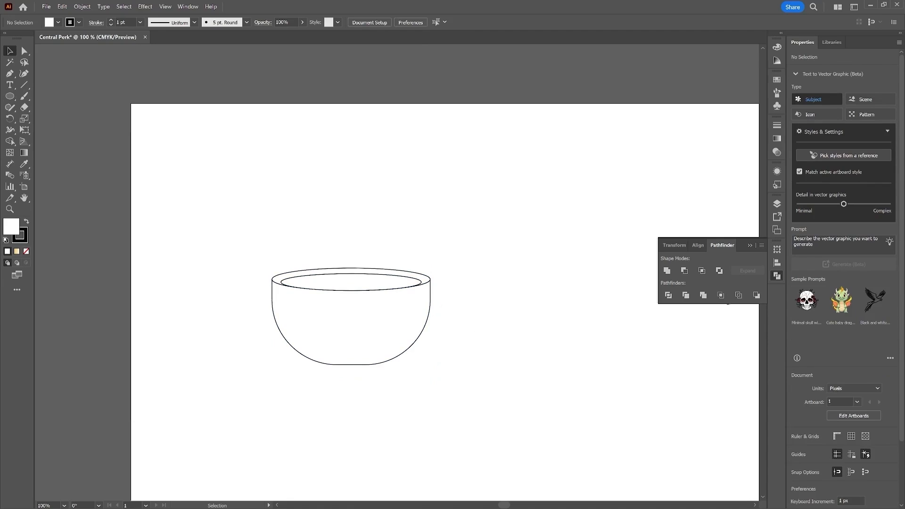
Step: Pick the Pen tool and set no fill with a 16 pt stroke
click(10, 74)
click(58, 22)
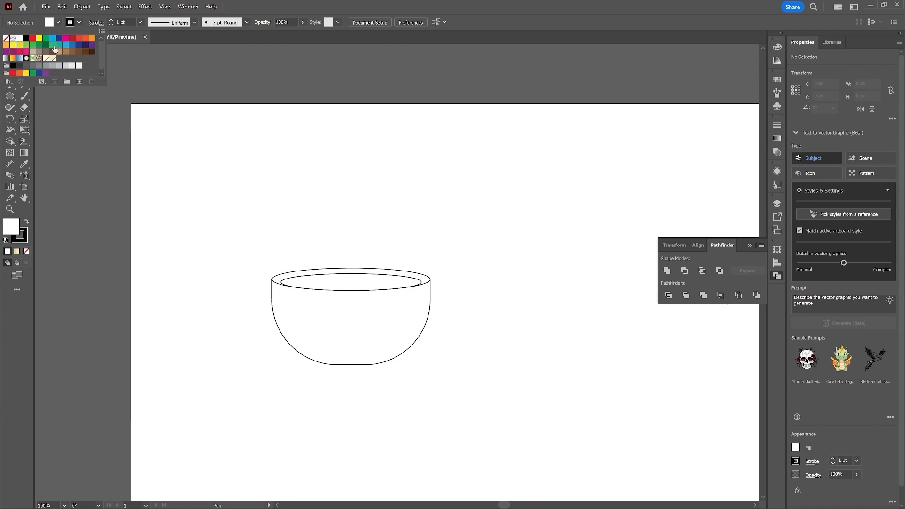
click(6, 39)
click(140, 23)
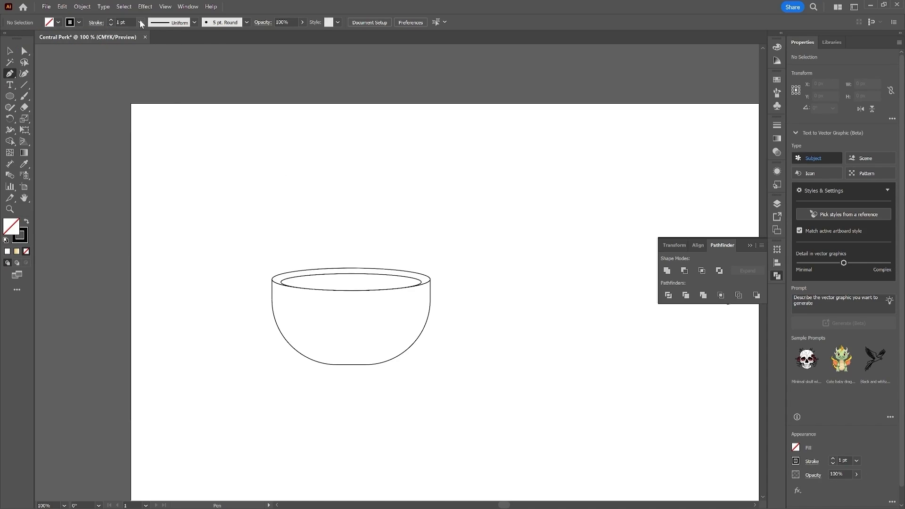
click(140, 22)
click(159, 191)
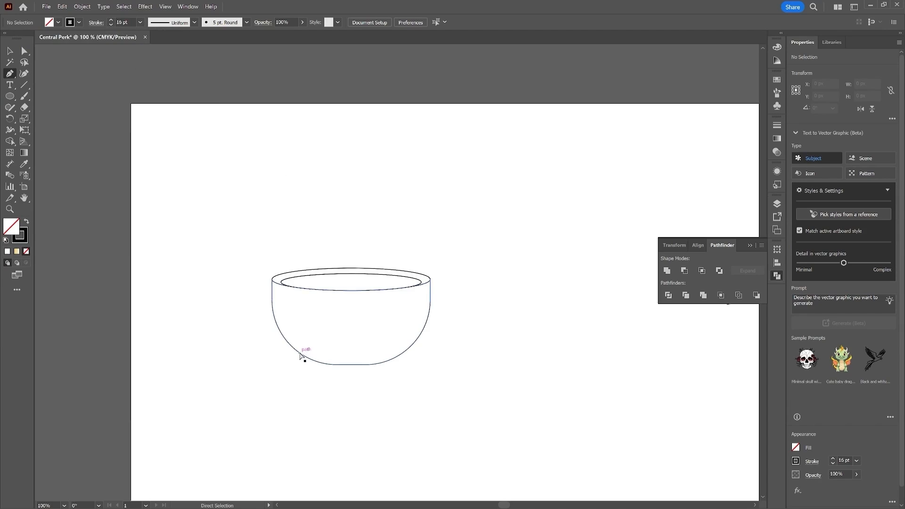
Step: Zoom in and draw a curved 16 pt stroke along the bowl's bottom edge, adjusting its curve handle
key(ctrl+plus)
drag(299, 349, 369, 250)
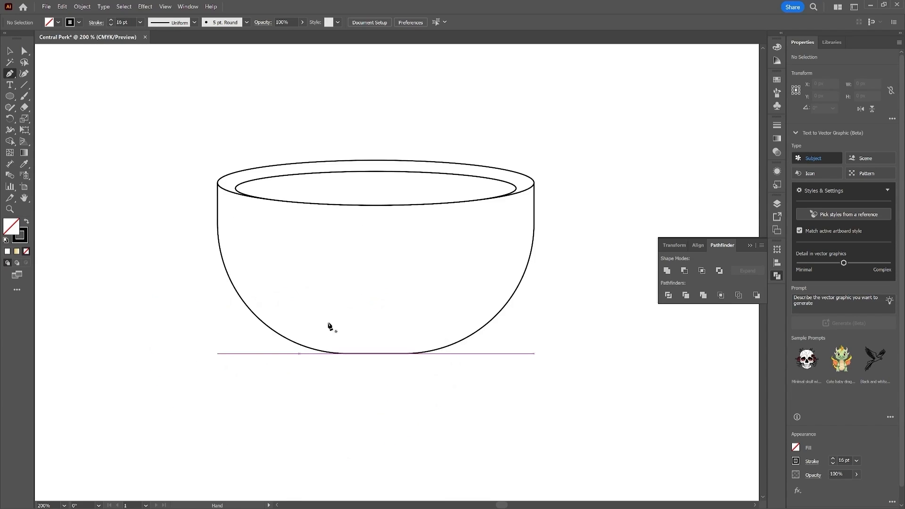
click(284, 338)
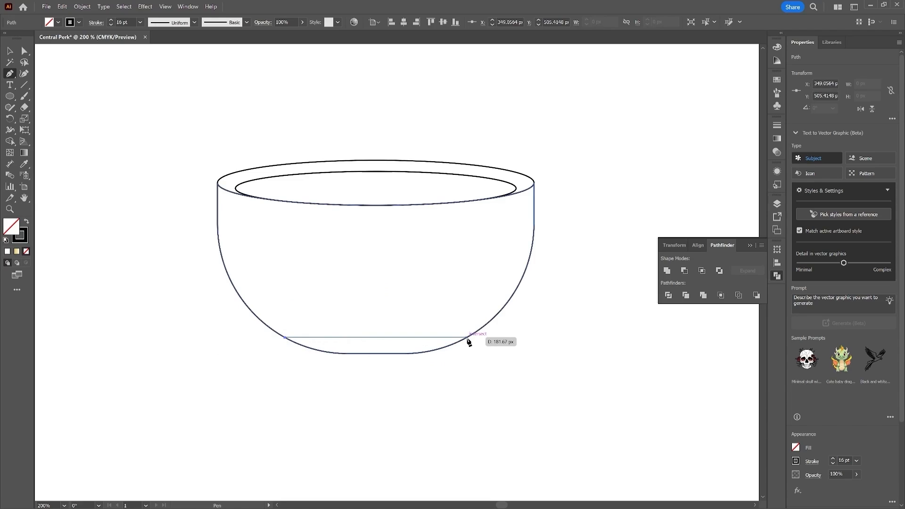
drag(467, 337, 587, 291)
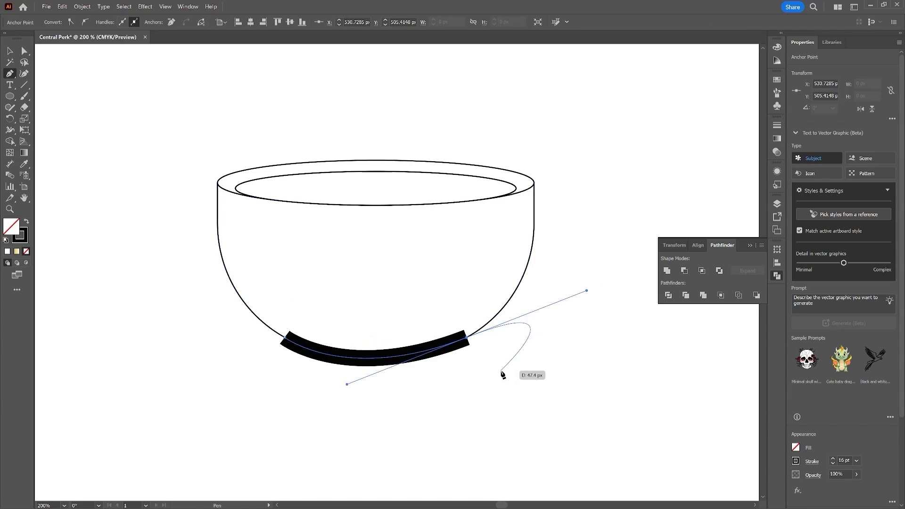
key(Escape)
key(a)
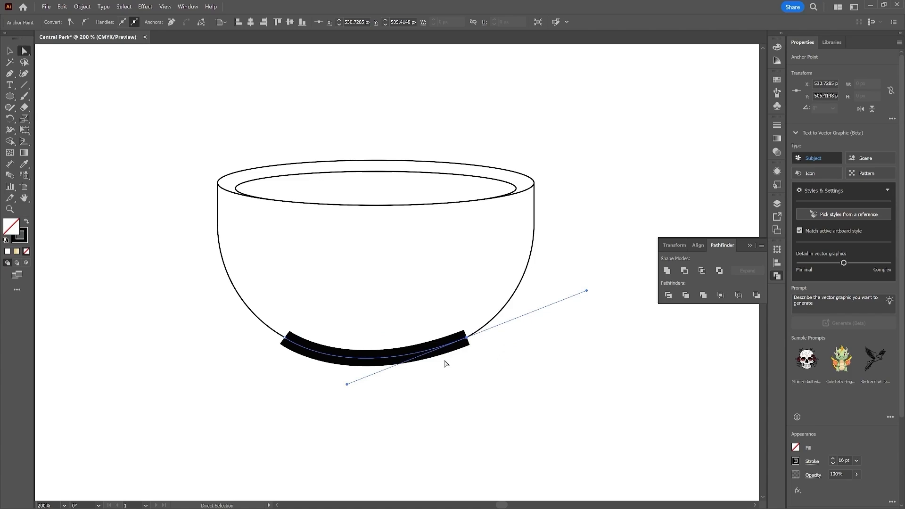
drag(346, 386, 365, 389)
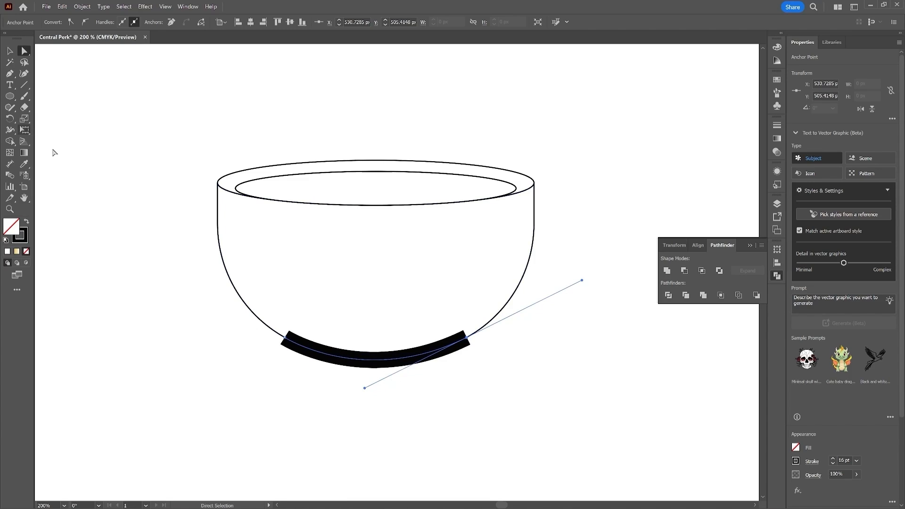
Step: Select the bottom stroke and give it round caps
key(v)
click(428, 411)
click(422, 354)
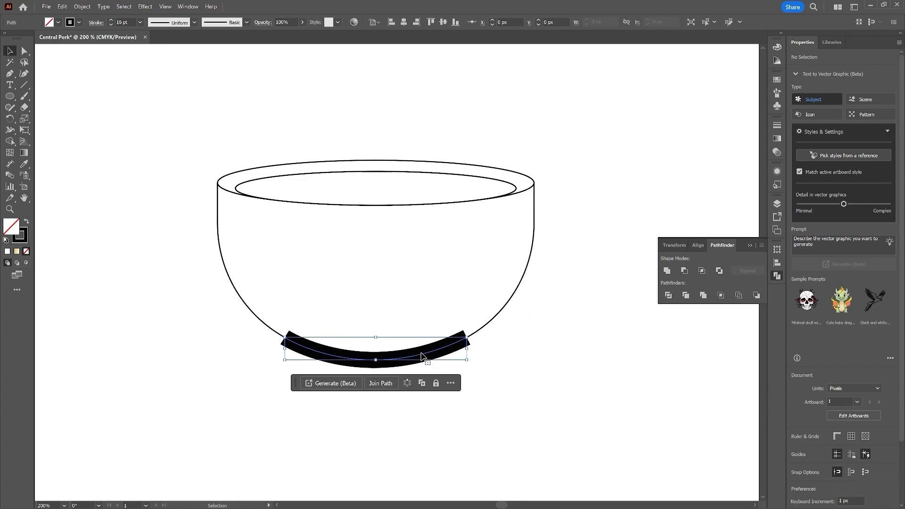
click(95, 24)
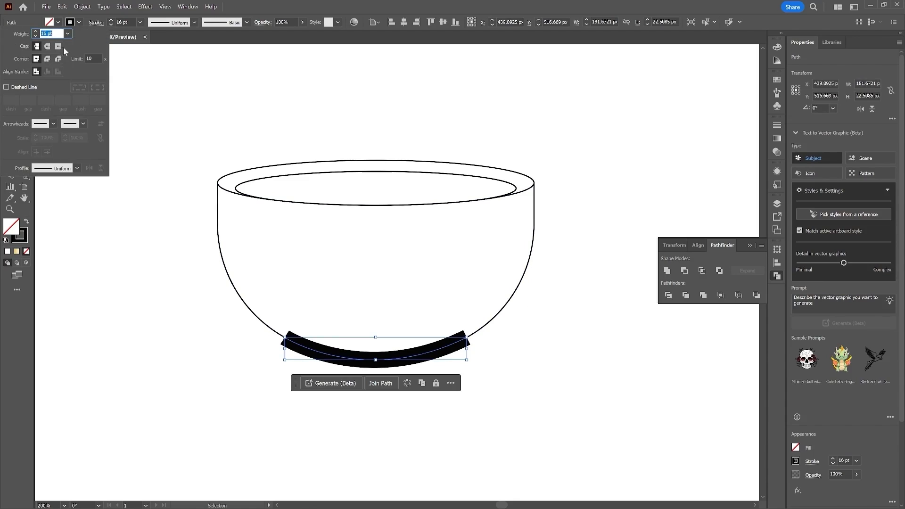
click(47, 47)
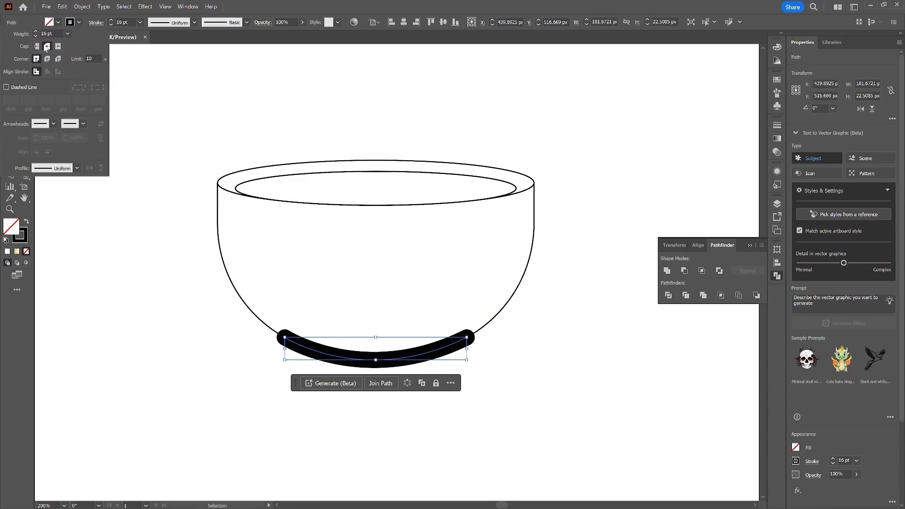
Step: Adjust the curve handle of the stroke's right end so it follows the bowl, then reselect the stroke
key(a)
click(468, 338)
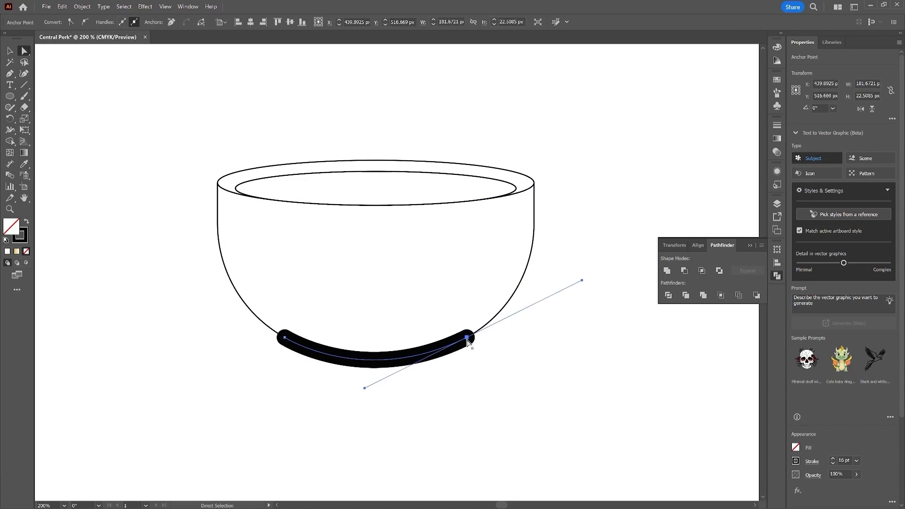
drag(369, 390, 372, 386)
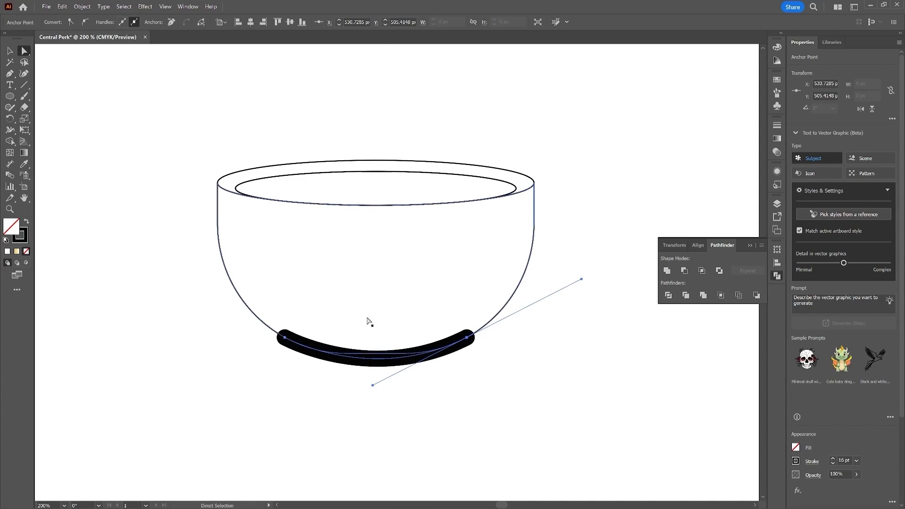
key(v)
click(499, 399)
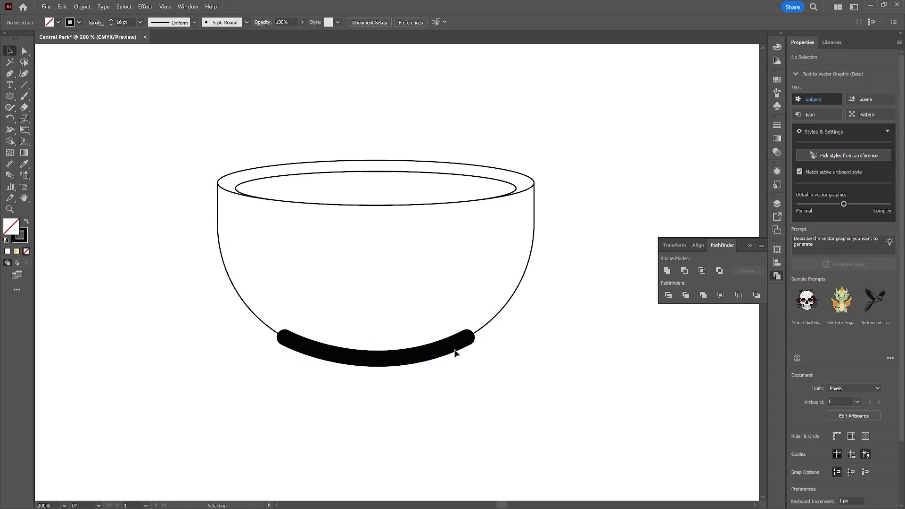
click(450, 344)
Step: Expand the bowl's bottom stroke into a filled shape
click(82, 6)
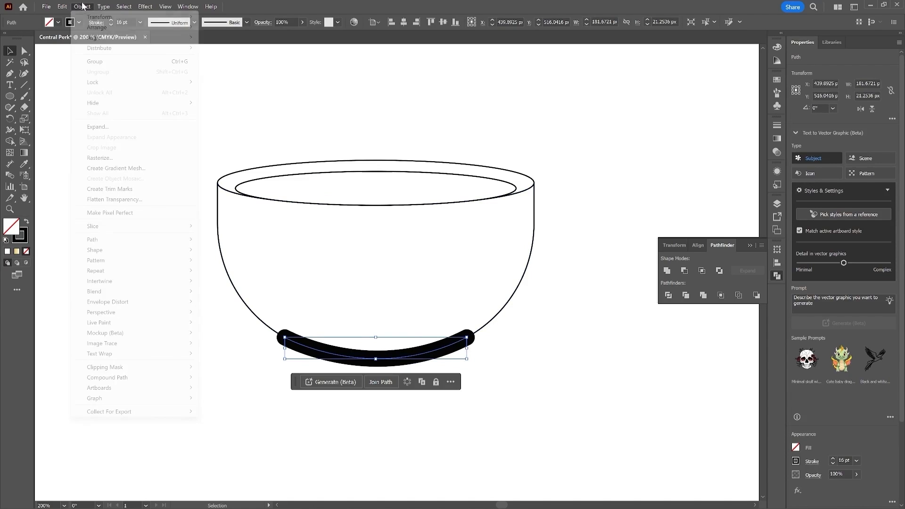
click(134, 127)
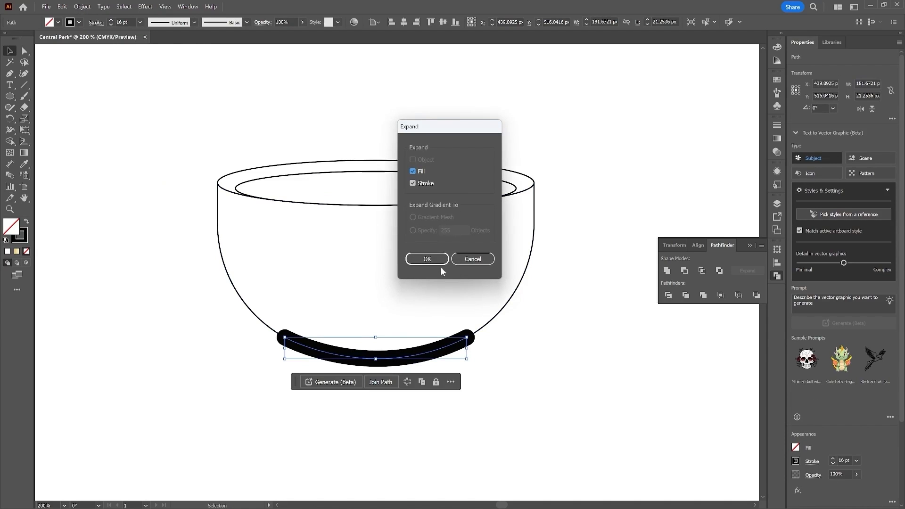
click(417, 259)
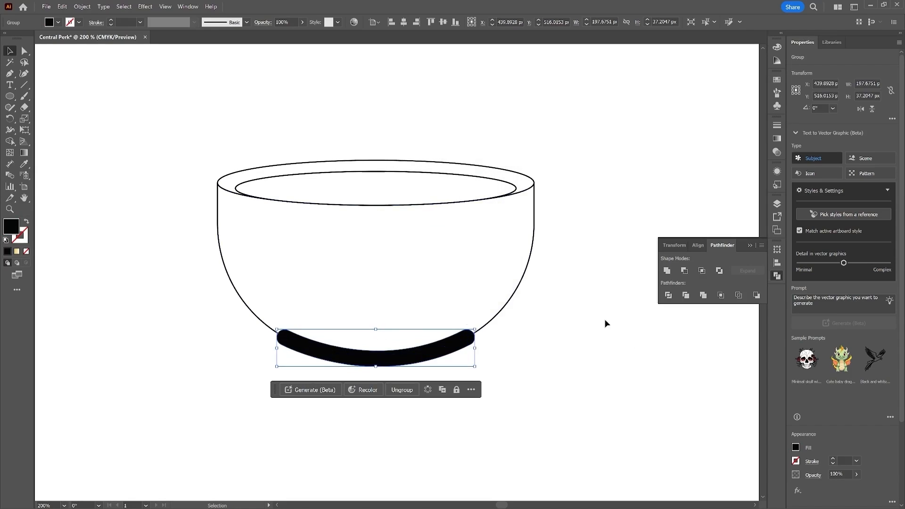
drag(457, 347, 580, 370)
key(ctrl+z)
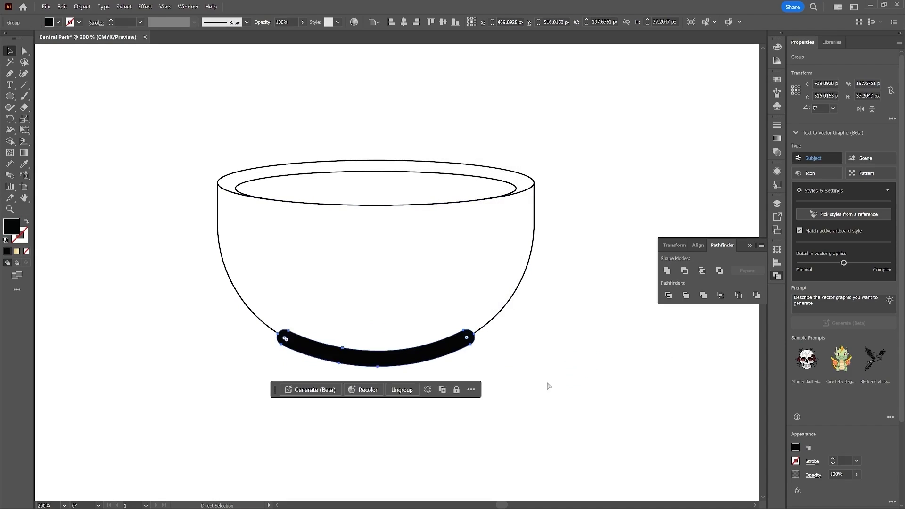
click(510, 358)
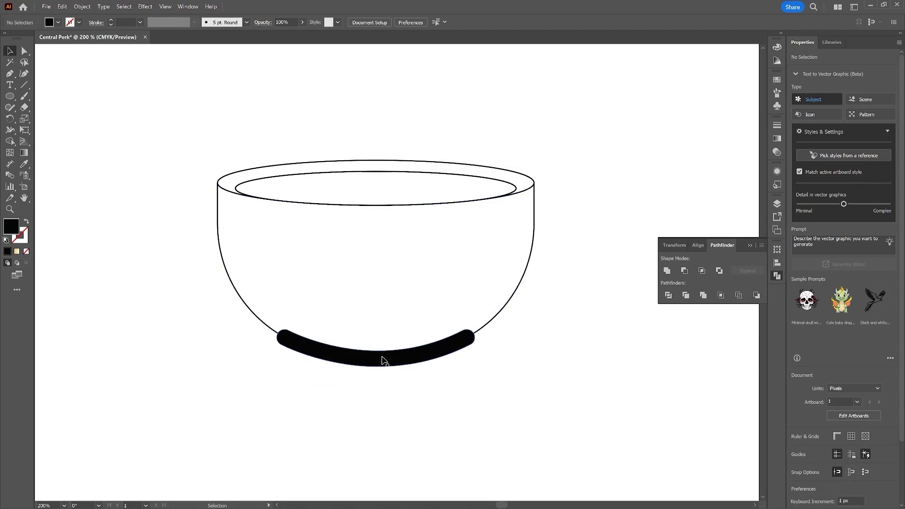
Step: Select the expanded band together with the bowl body and unite them into one shape with Pathfinder
drag(383, 360, 387, 363)
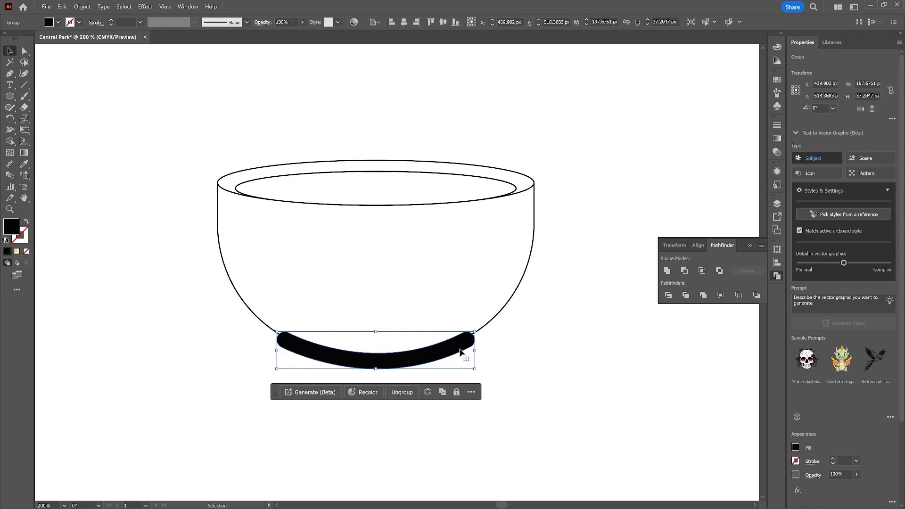
shift+click(521, 261)
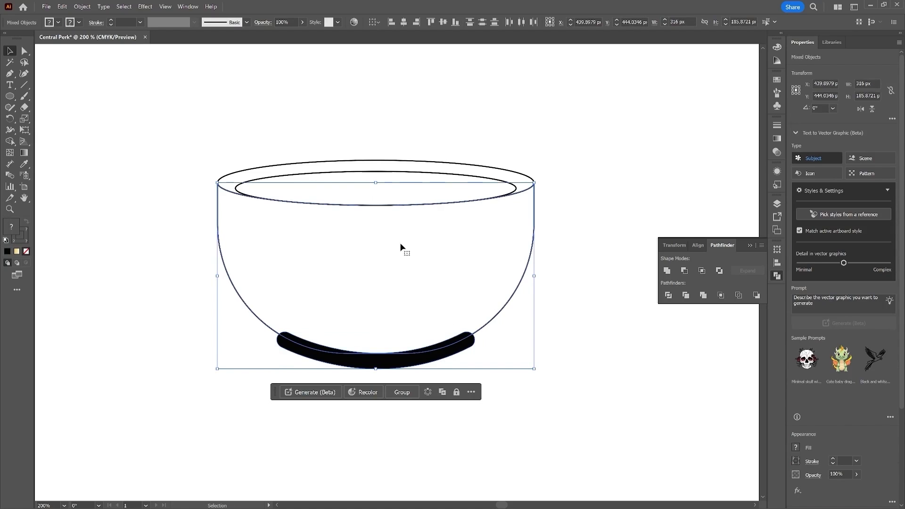
click(668, 273)
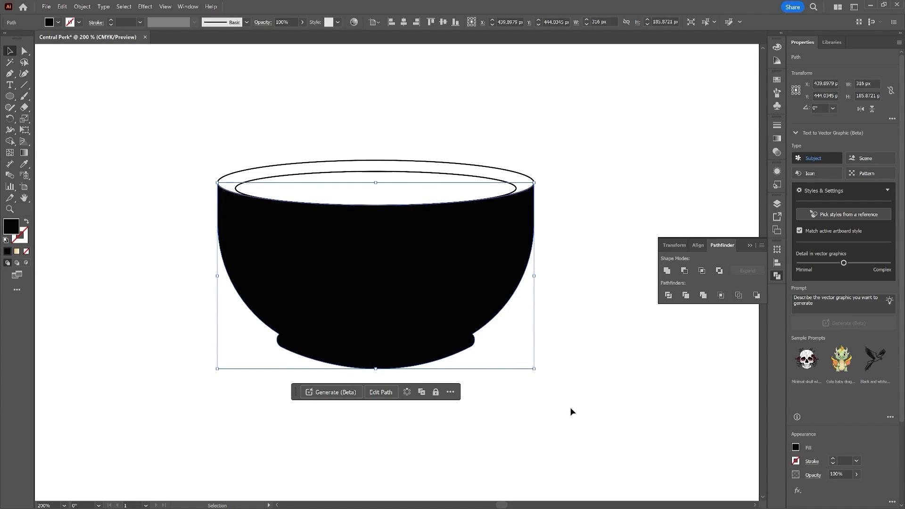
drag(439, 297, 462, 366)
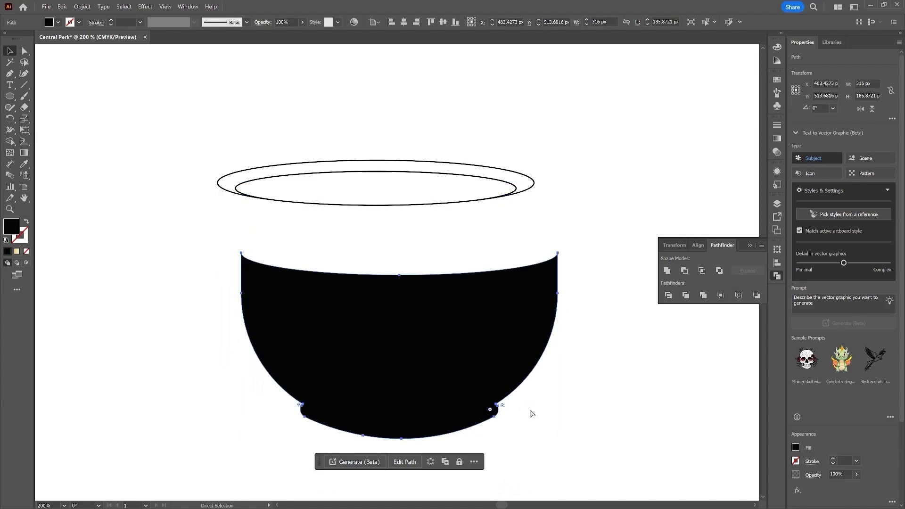
key(ctrl+z)
click(553, 392)
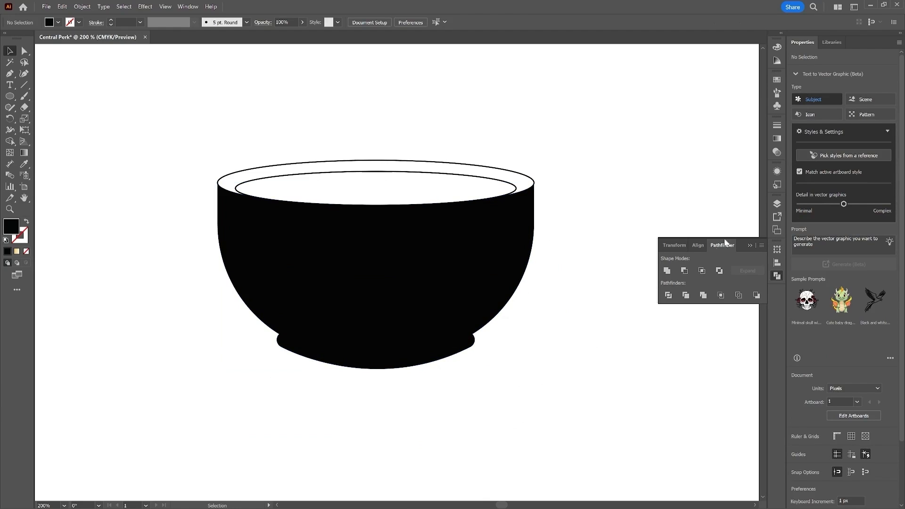
Step: Create a new global RGB swatch with R 255, G 226, B 181
click(777, 172)
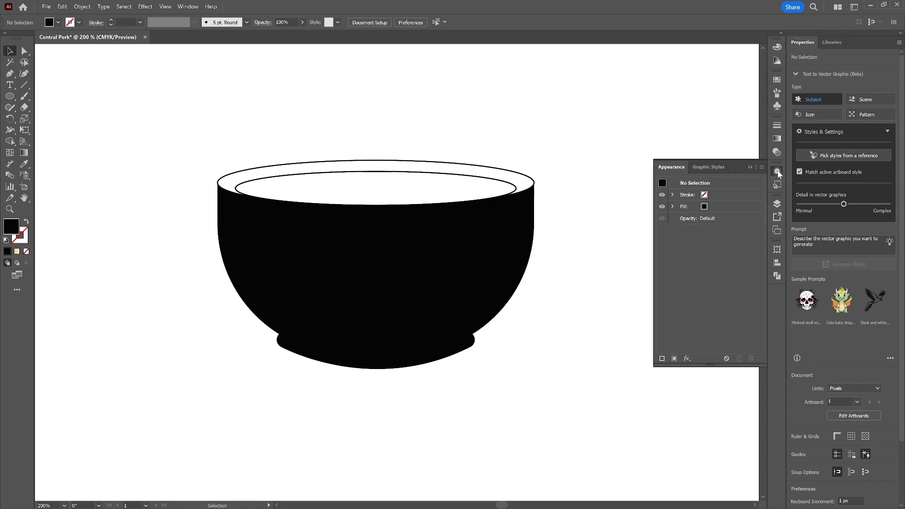
click(704, 208)
click(703, 207)
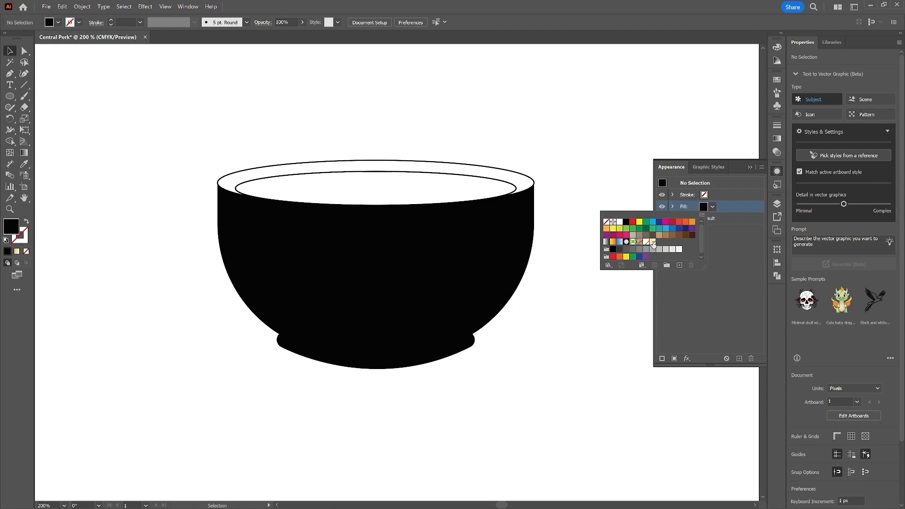
click(652, 242)
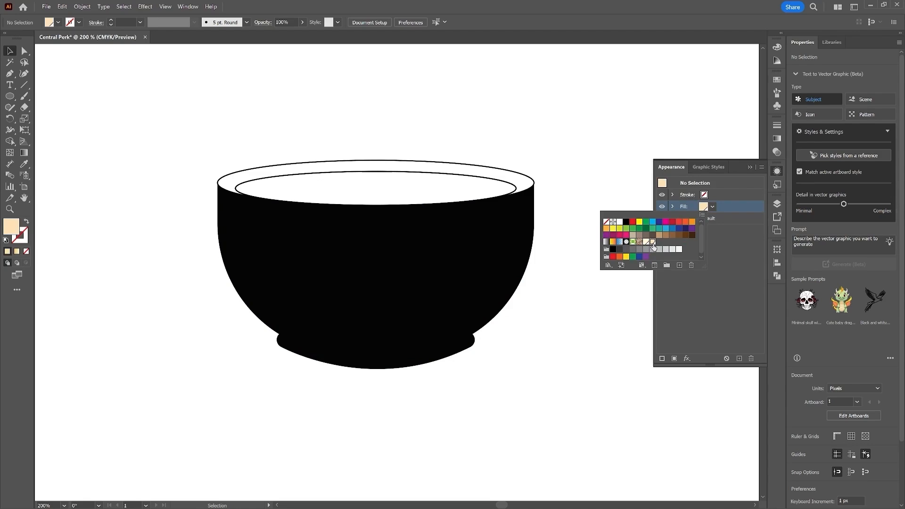
click(702, 204)
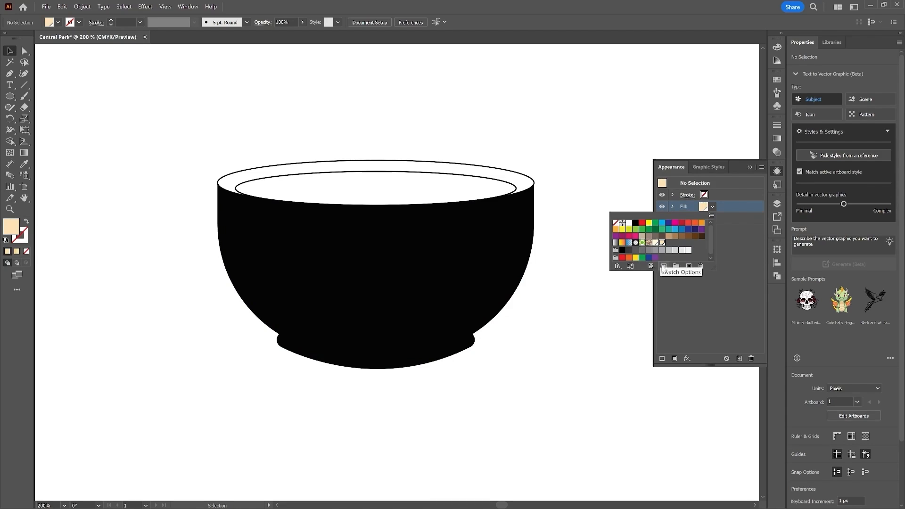
click(688, 267)
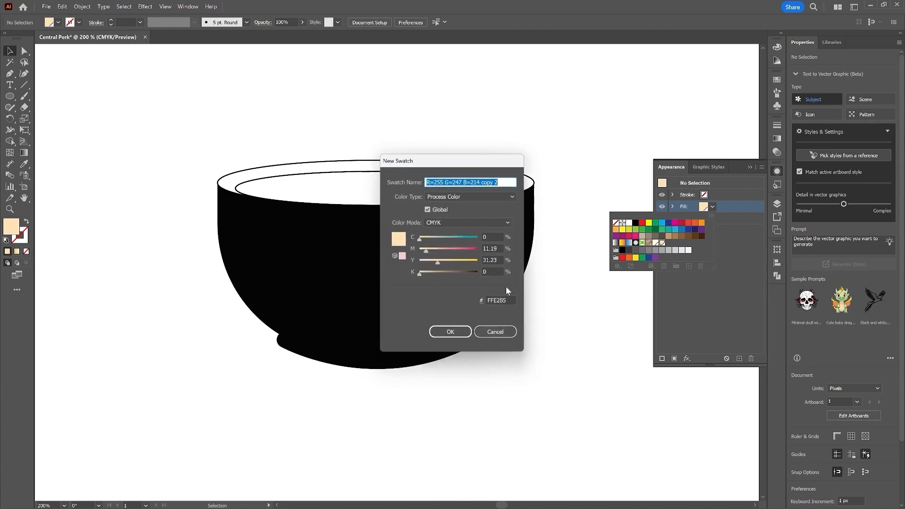
click(493, 224)
click(482, 242)
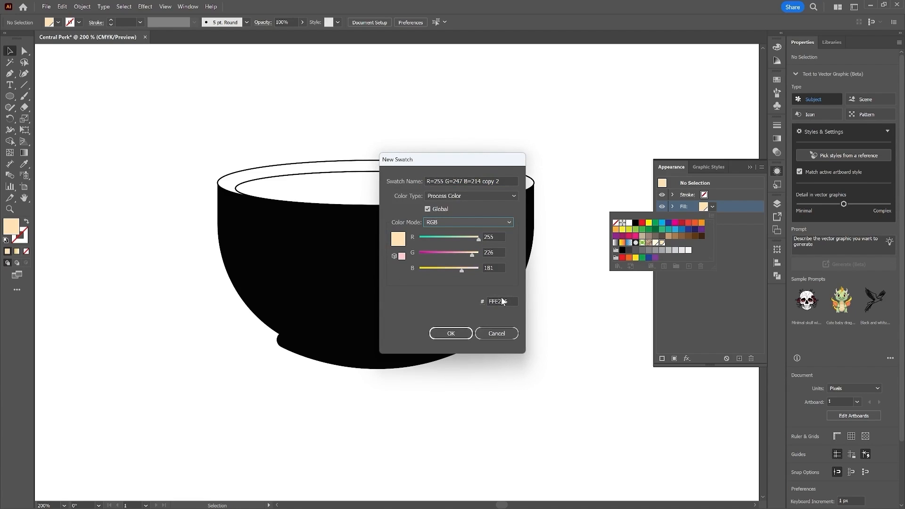
double_click(497, 238)
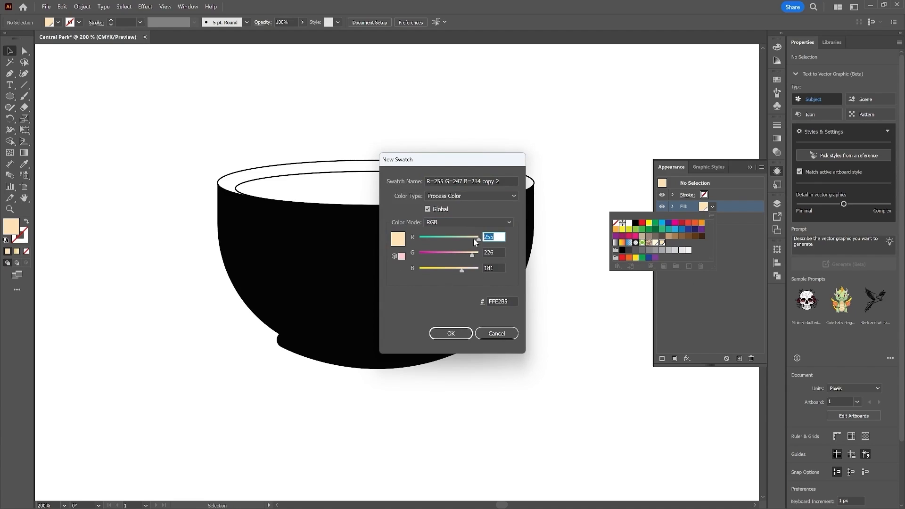
key(Tab)
text(226)
key(Tab)
text(181)
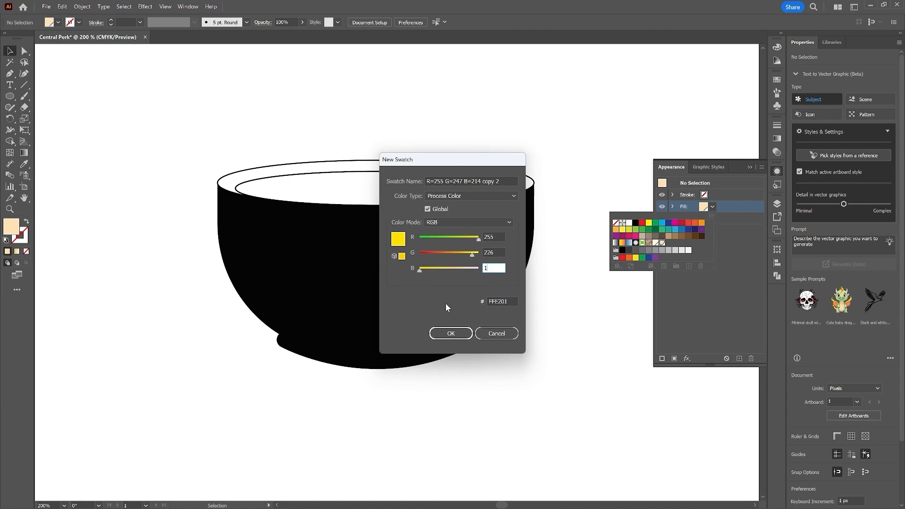
click(451, 334)
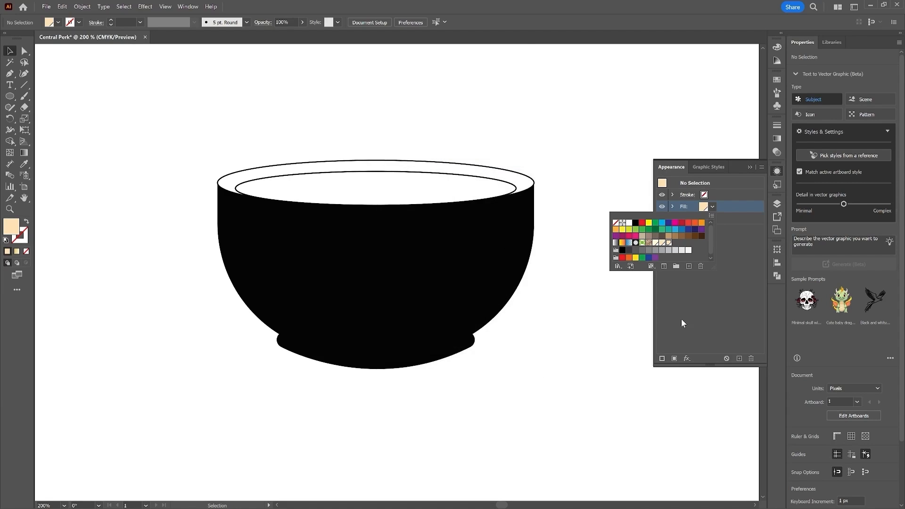
click(700, 306)
Step: Fill the bowl body with the new cream swatch
click(501, 273)
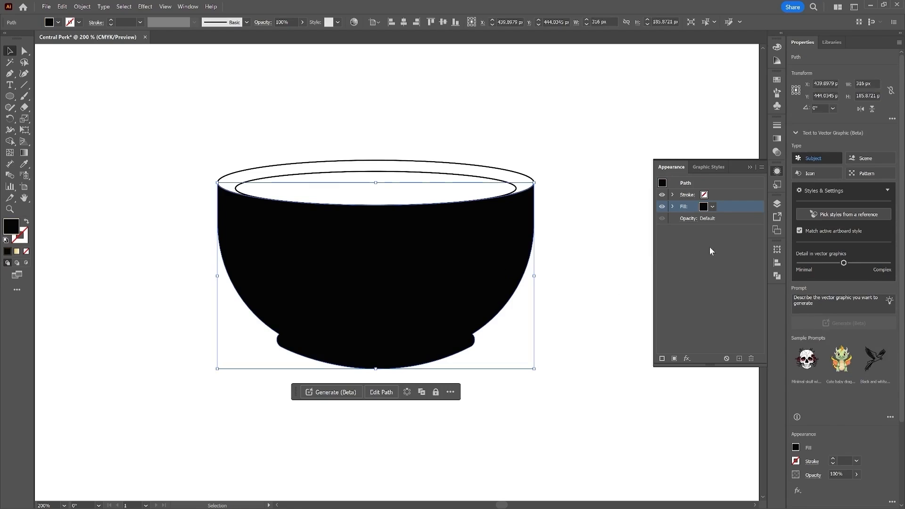
click(712, 206)
click(669, 243)
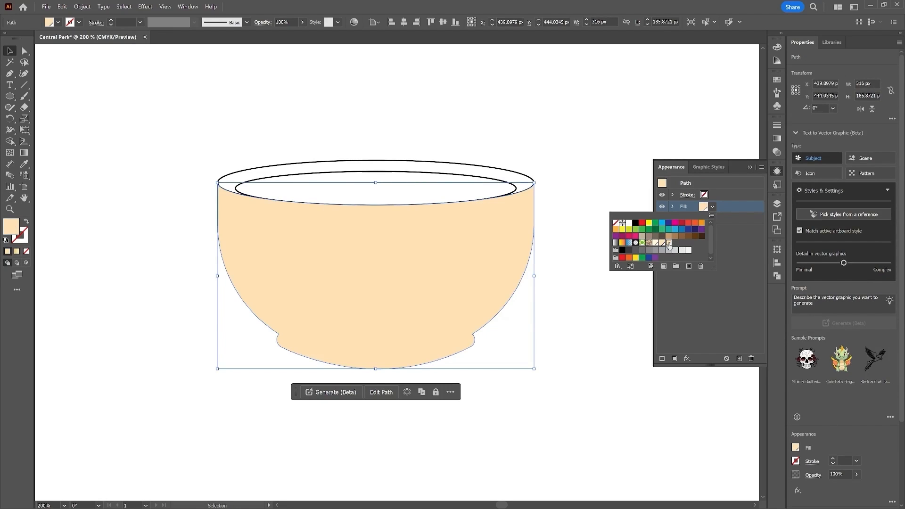
click(723, 323)
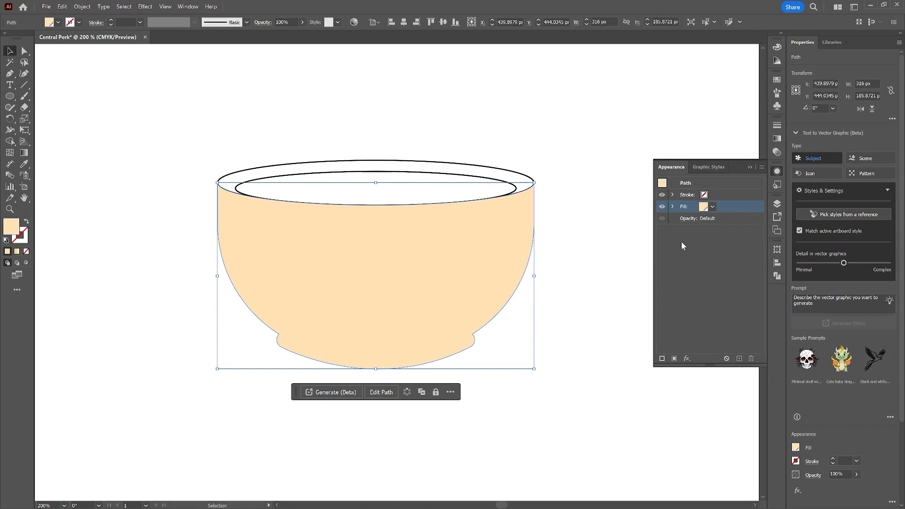
Step: Apply an orange Inner Glow to the bowl body: Normal mode, 100% opacity, 25 px blur, Edge
click(687, 359)
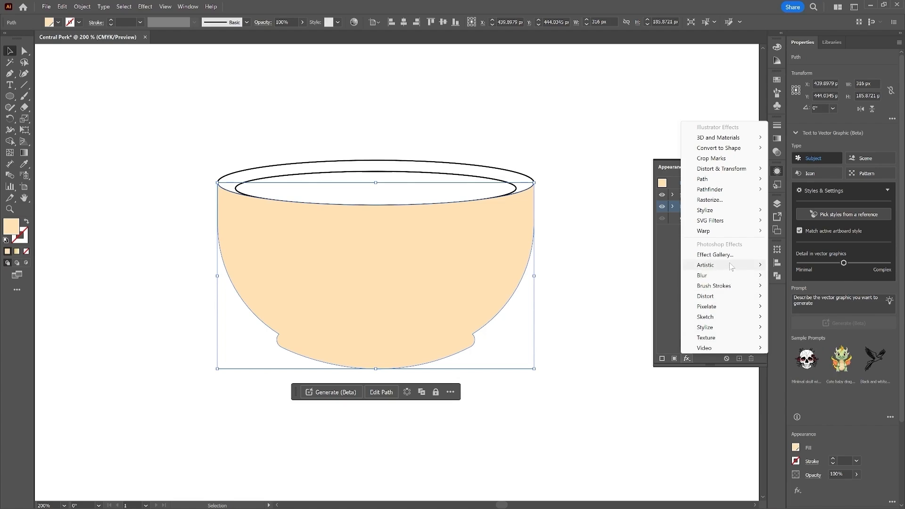
mouse_move(733, 209)
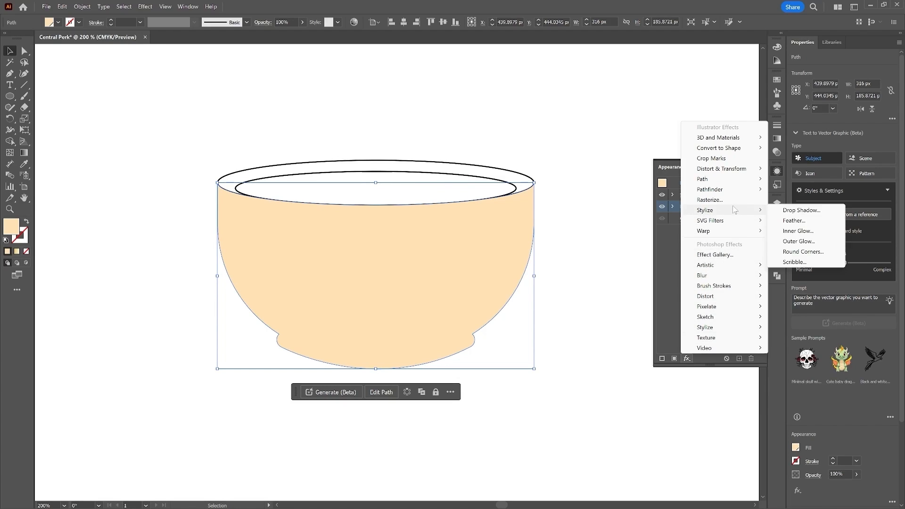
click(798, 231)
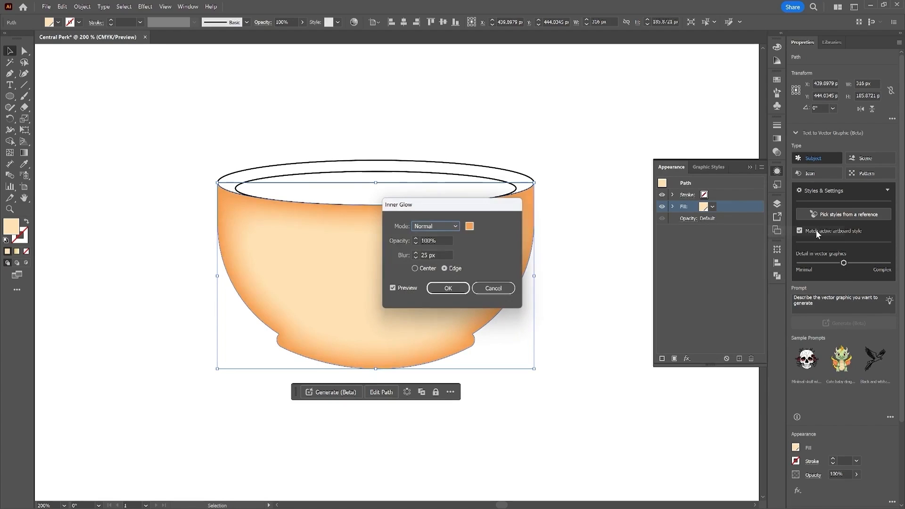
click(469, 226)
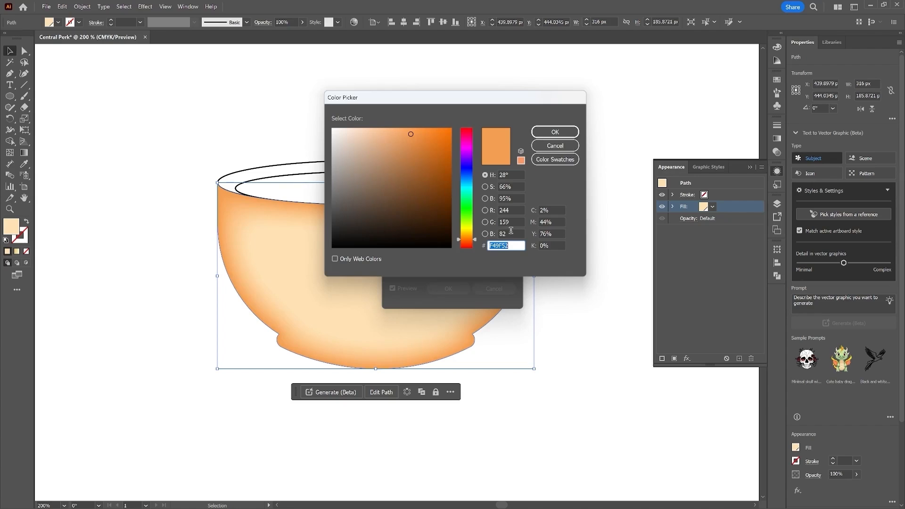
click(512, 234)
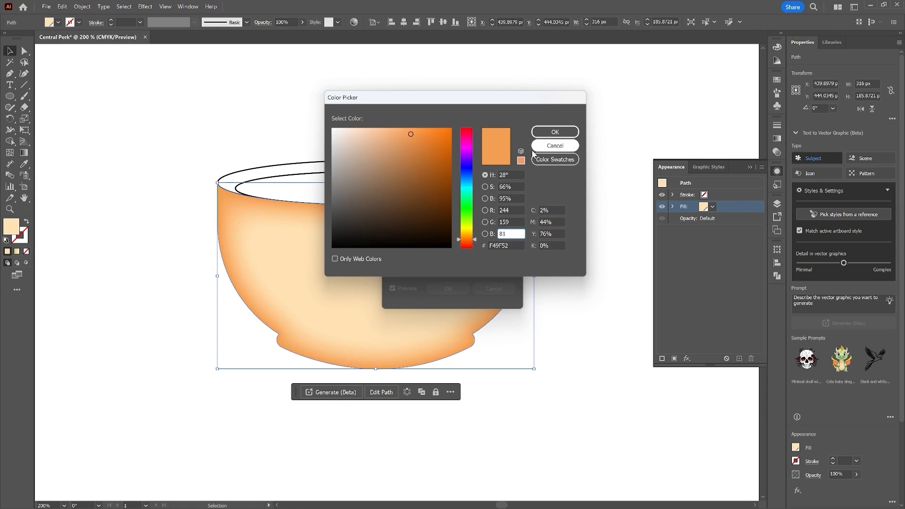
click(554, 134)
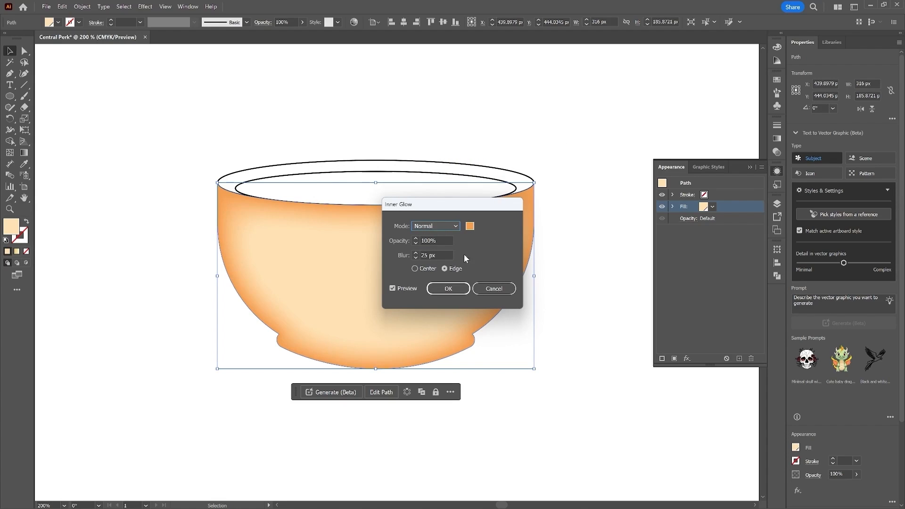
click(449, 288)
click(133, 131)
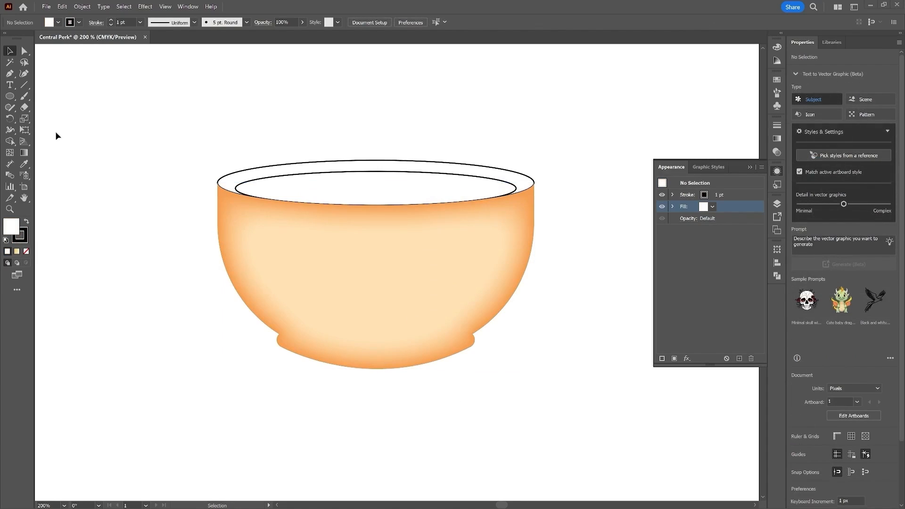
Step: Create a global RGB swatch with R 244, G 159, B 81 and fill the bowl's outer rim ellipse with it
click(360, 163)
click(59, 23)
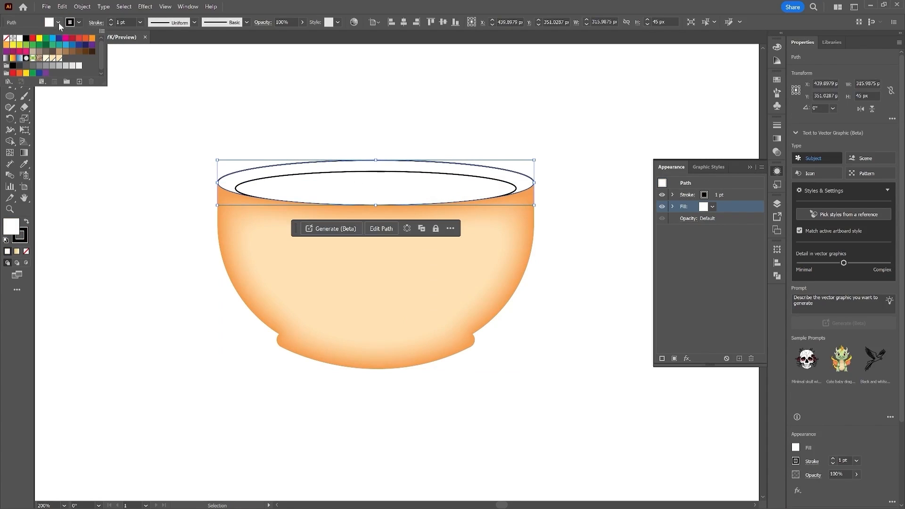
click(80, 82)
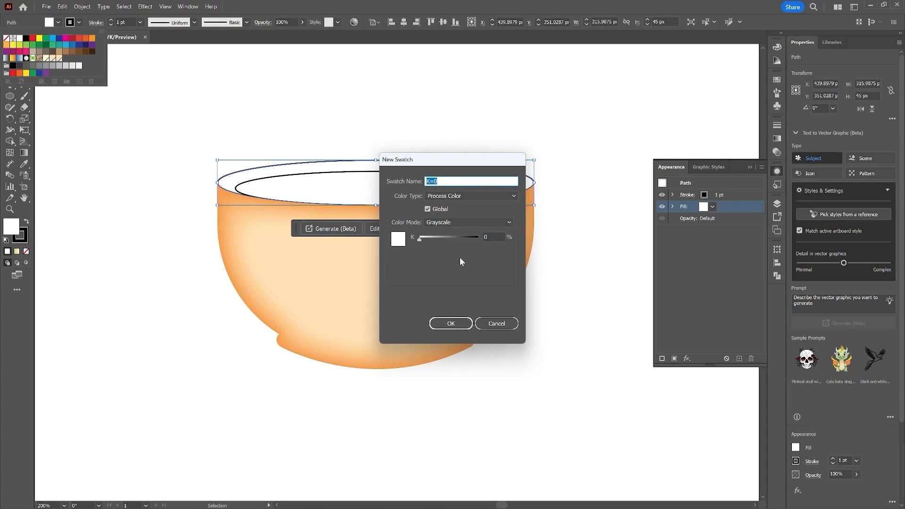
click(461, 223)
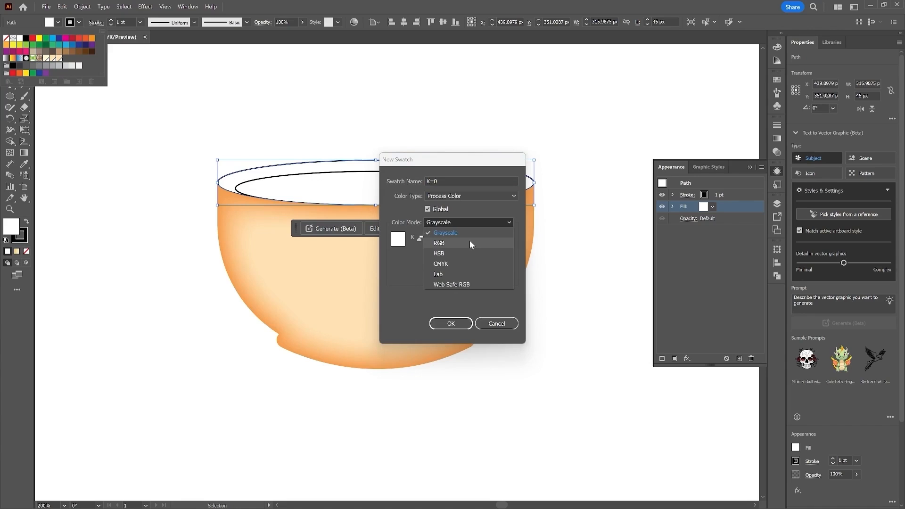
click(469, 243)
click(493, 237)
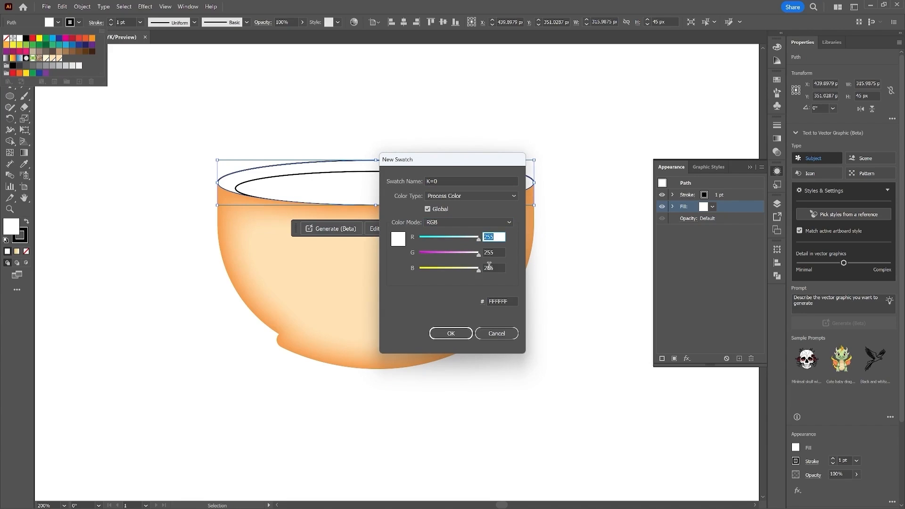
text(244)
click(493, 252)
text(159)
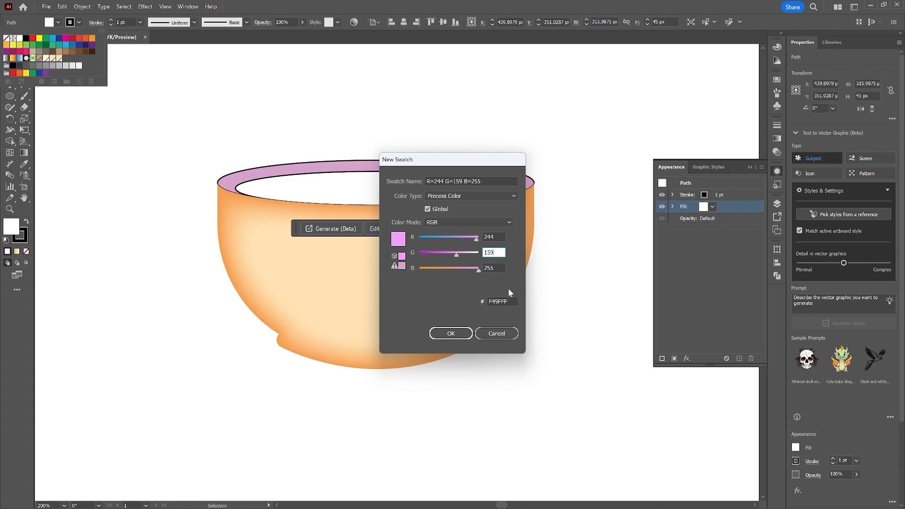
key(Tab)
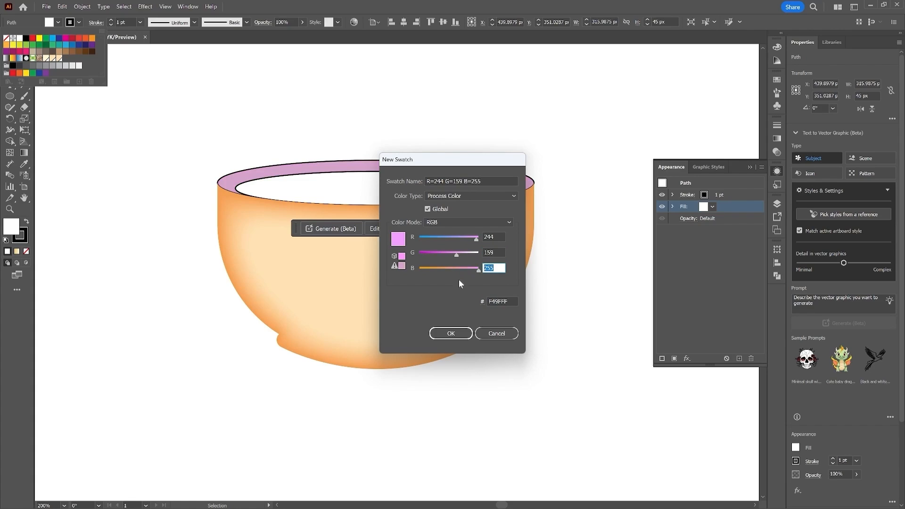
text(8)
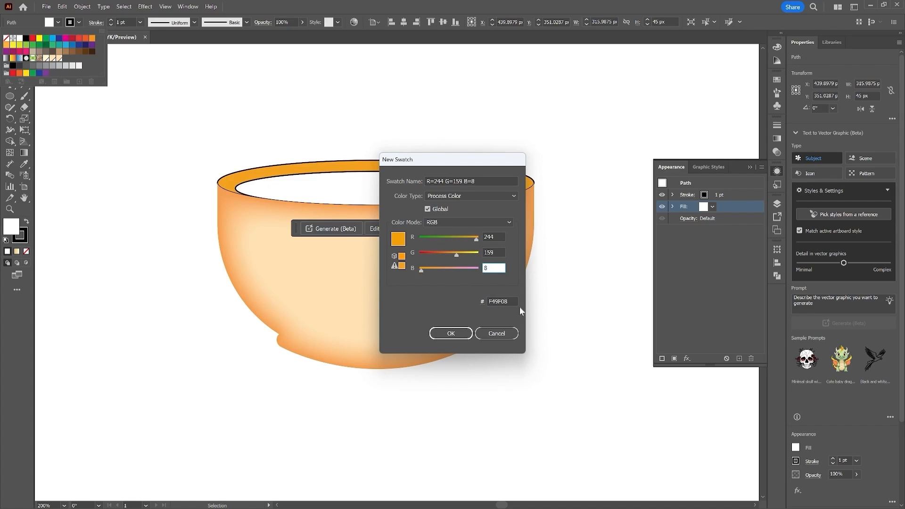
text(1)
click(450, 334)
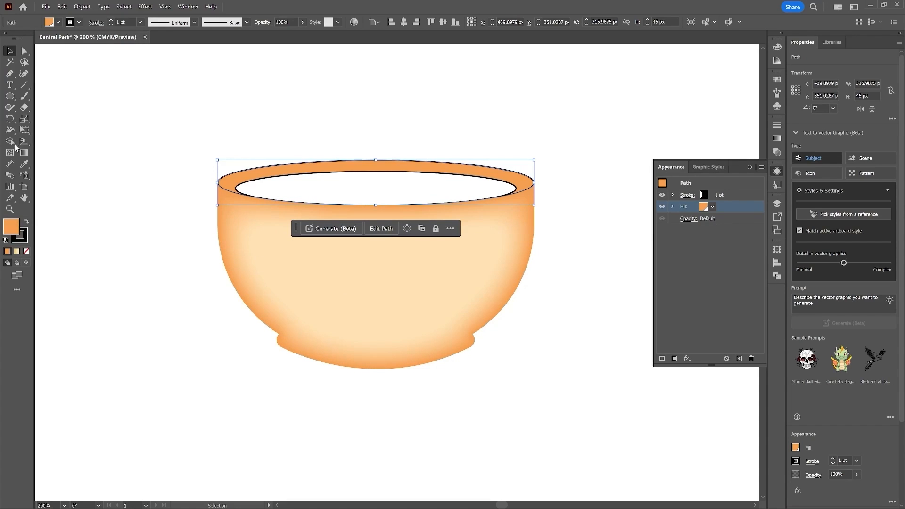
Step: Increase the outer rim ellipse's stroke weight to 4 pt
click(112, 21)
click(111, 21)
click(112, 21)
click(155, 189)
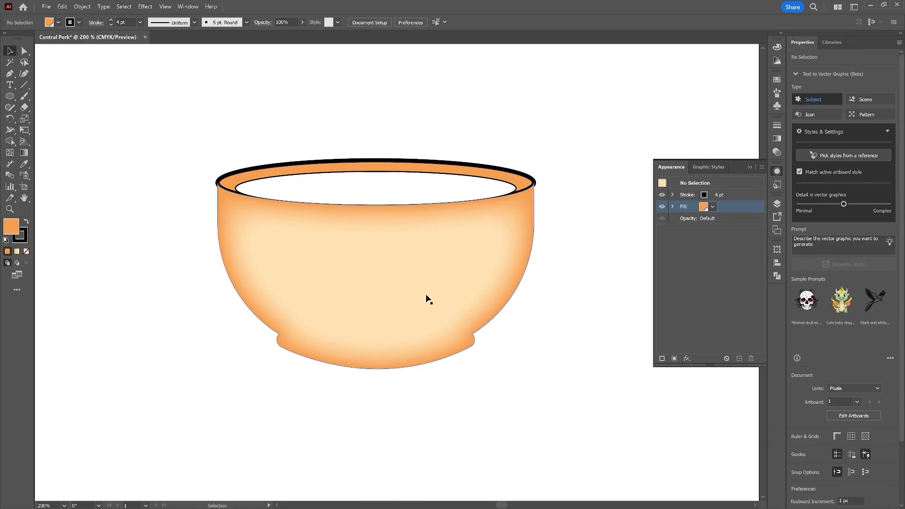
Step: Give the bowl body a black stroke and raise its weight to 4 pt
click(427, 332)
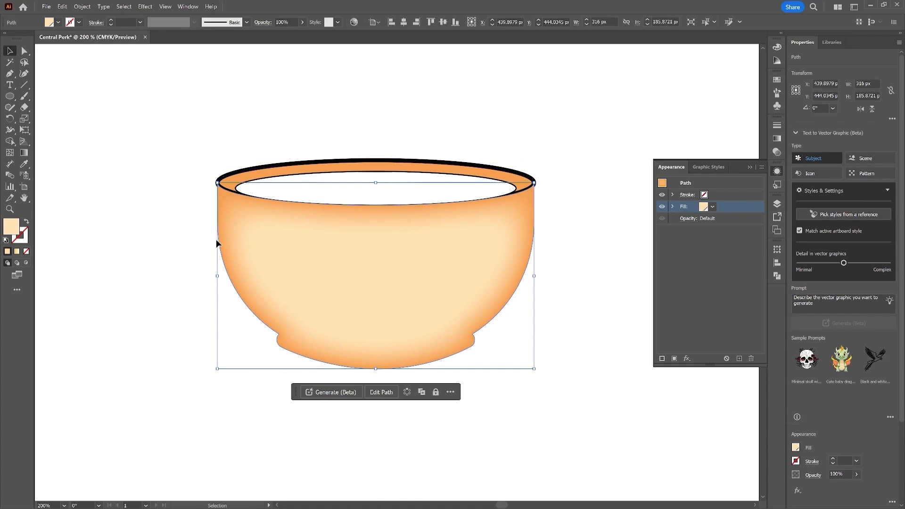
click(79, 22)
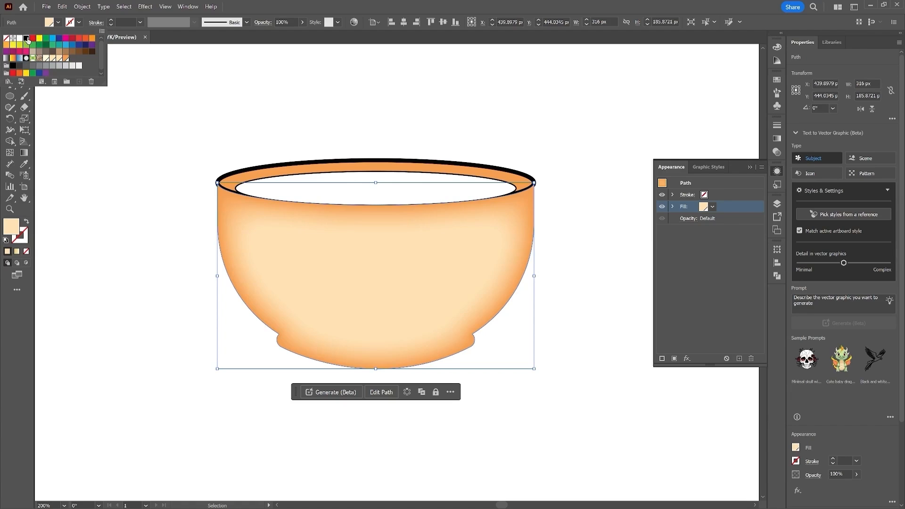
click(27, 38)
click(112, 19)
click(112, 20)
click(111, 20)
click(112, 21)
click(165, 348)
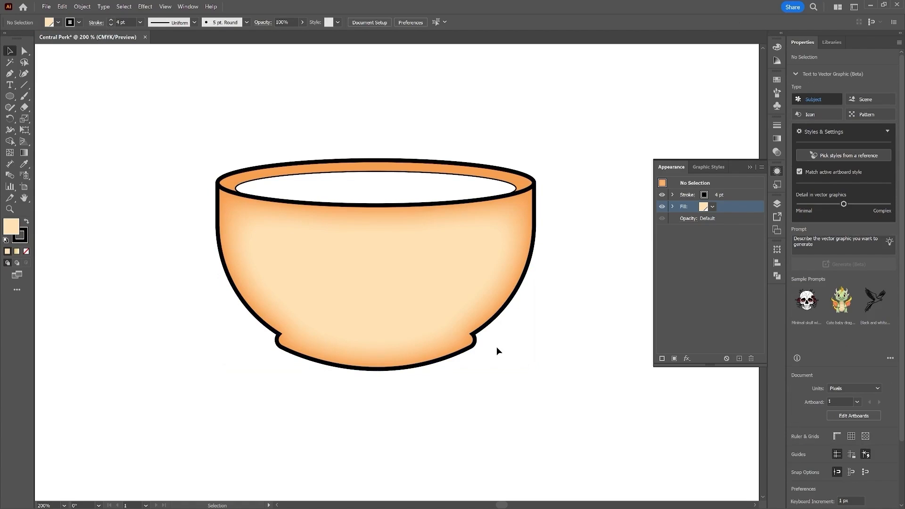
Step: Set the bowl body's stroke to a round cap and round corner join
click(484, 322)
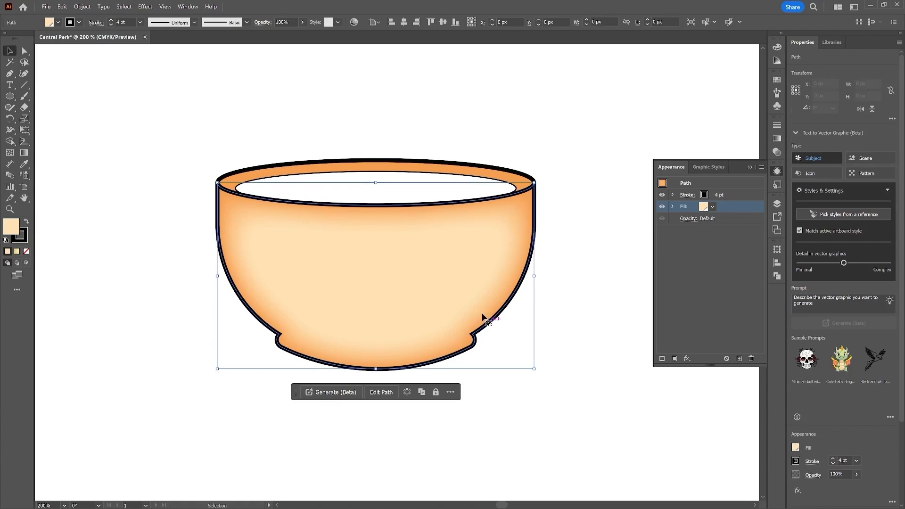
click(97, 23)
click(47, 47)
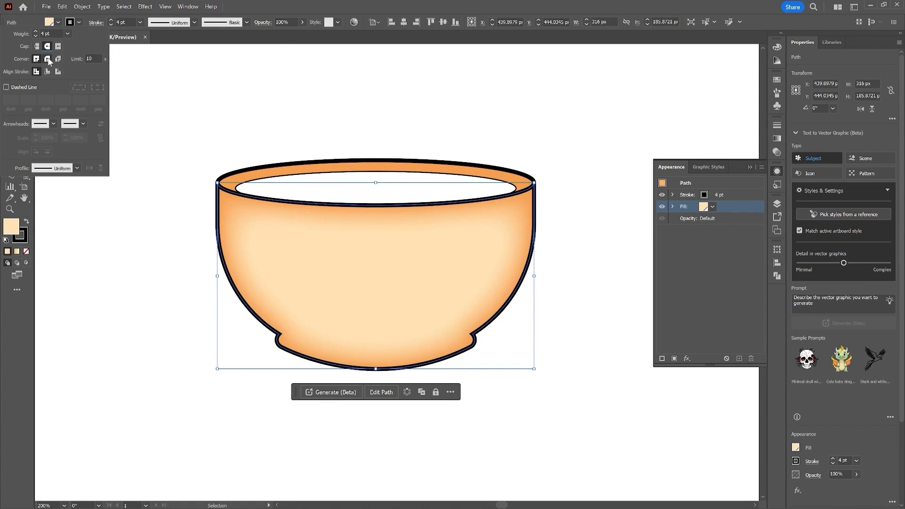
click(48, 59)
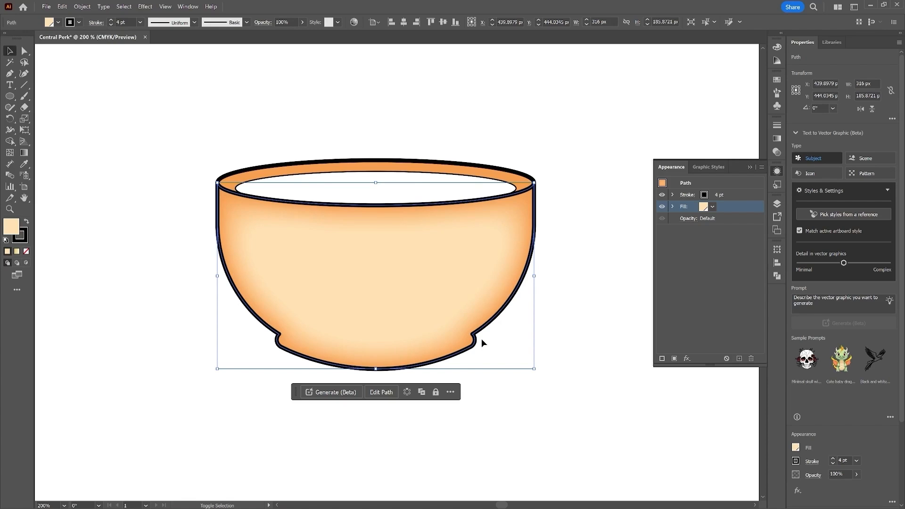
Step: Inspect the stroke corners at the bowl's foot up close, comparing miter and round joins
key(ctrl+plus)
key(ctrl+plus)
key(ctrl+plus)
drag(593, 410, 386, 322)
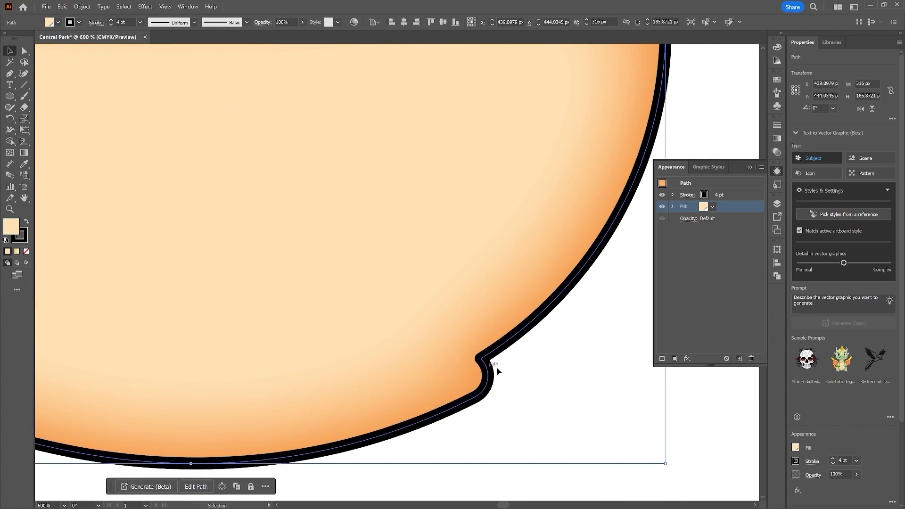
click(97, 22)
click(36, 59)
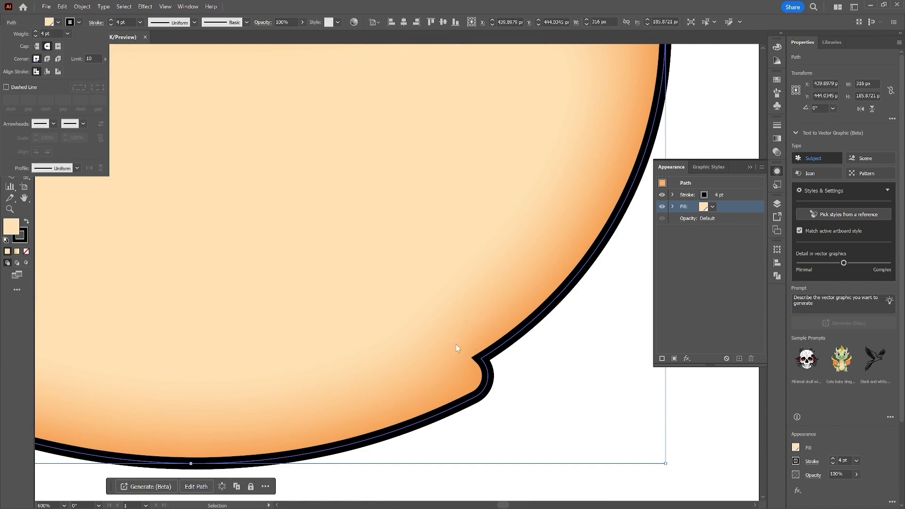
click(47, 59)
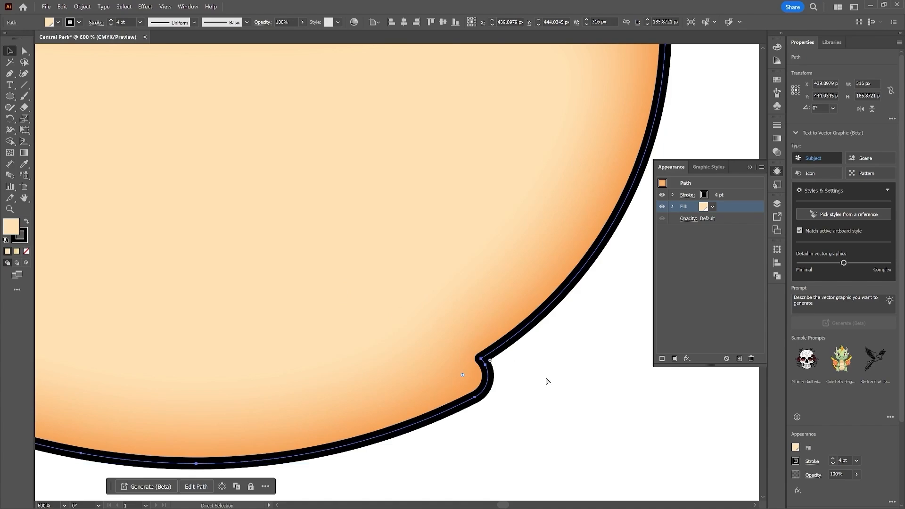
key(ctrl+minus)
key(ctrl+minus)
key(ctrl+minus)
drag(551, 327, 555, 404)
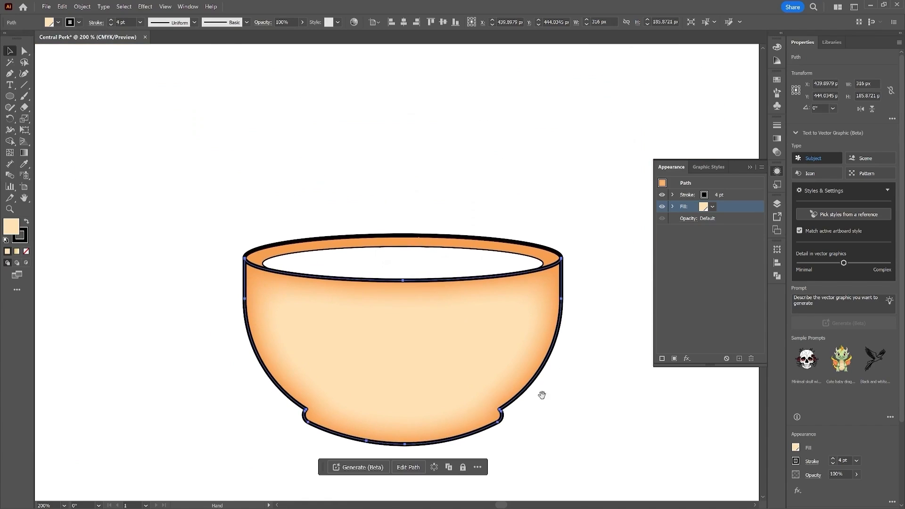
Step: Increase the inner rim ellipse's stroke weight to 4 pt
click(389, 264)
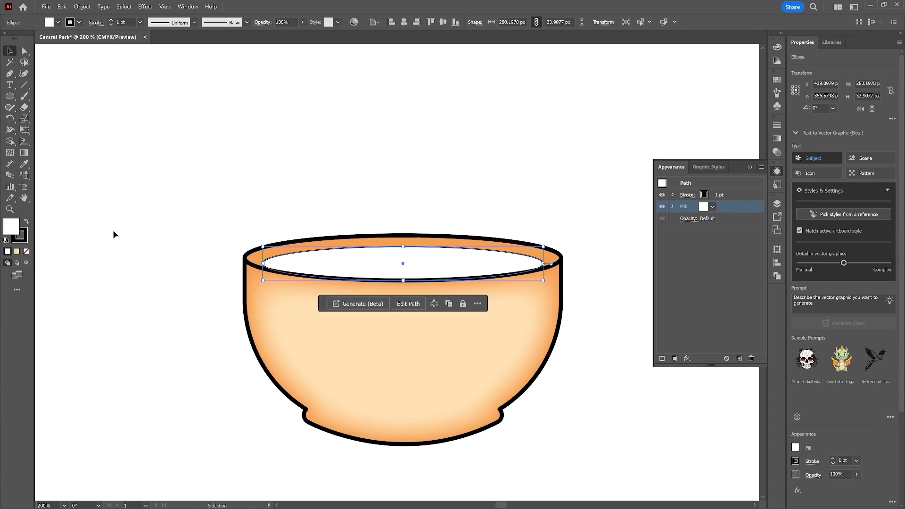
click(112, 20)
click(111, 20)
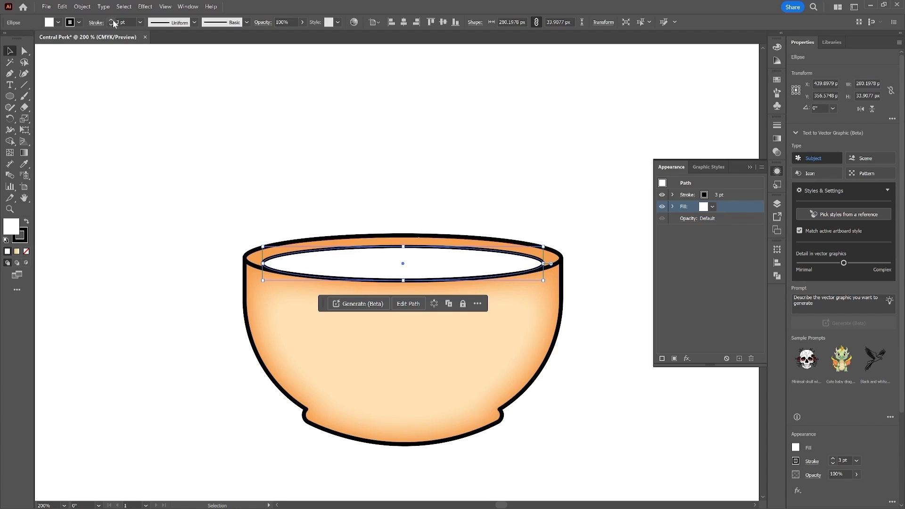
click(112, 20)
click(394, 171)
click(473, 265)
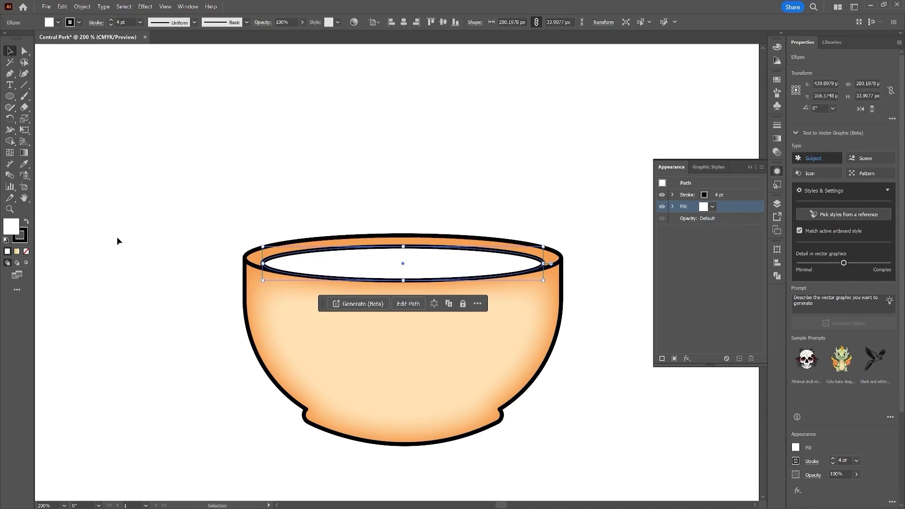
Step: Create a global RGB swatch with R 71, G 32, B 25 and fill the inner ellipse with it as coffee
click(58, 23)
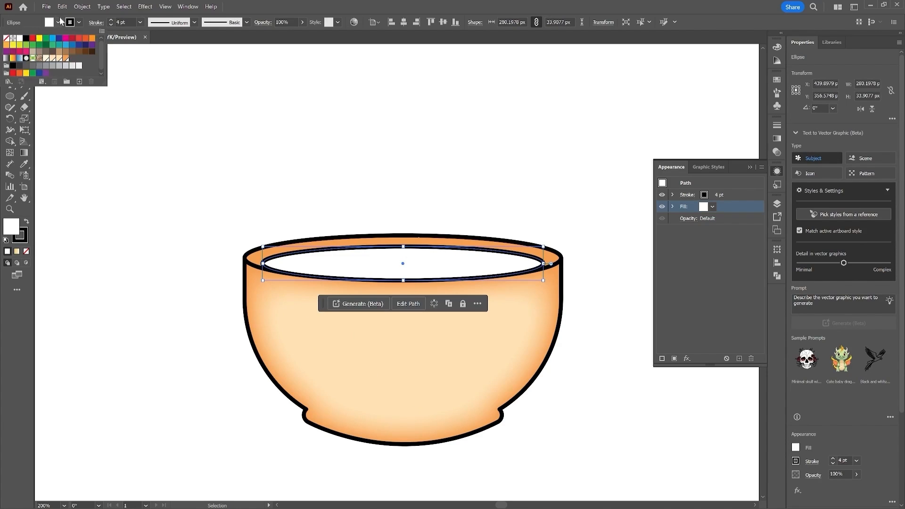
click(79, 82)
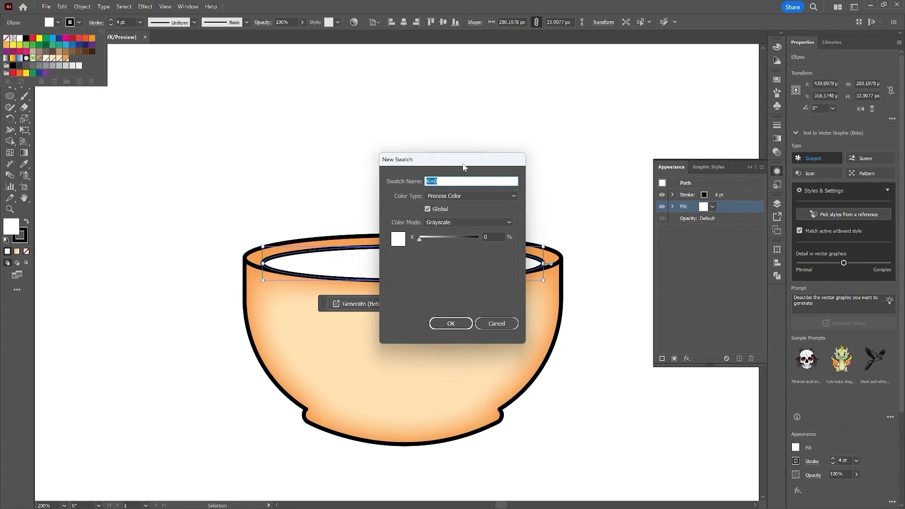
drag(463, 164, 400, 122)
click(390, 175)
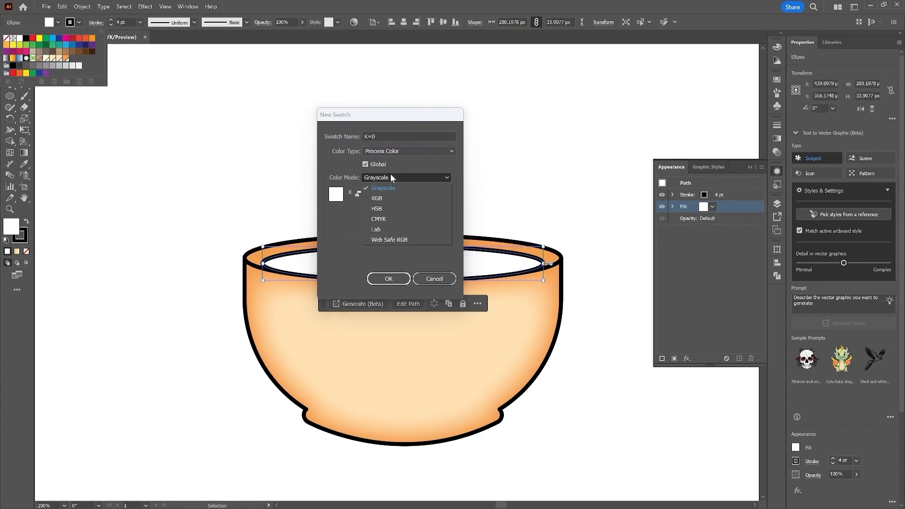
click(413, 198)
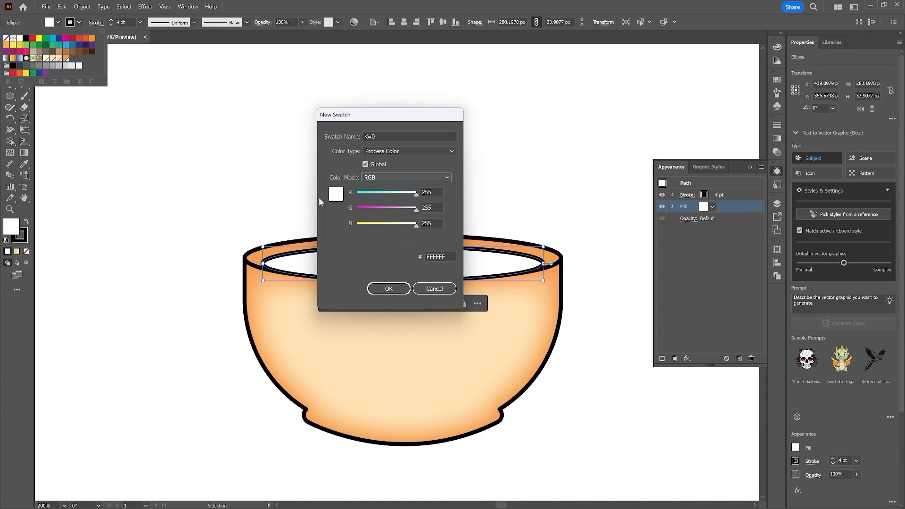
click(433, 192)
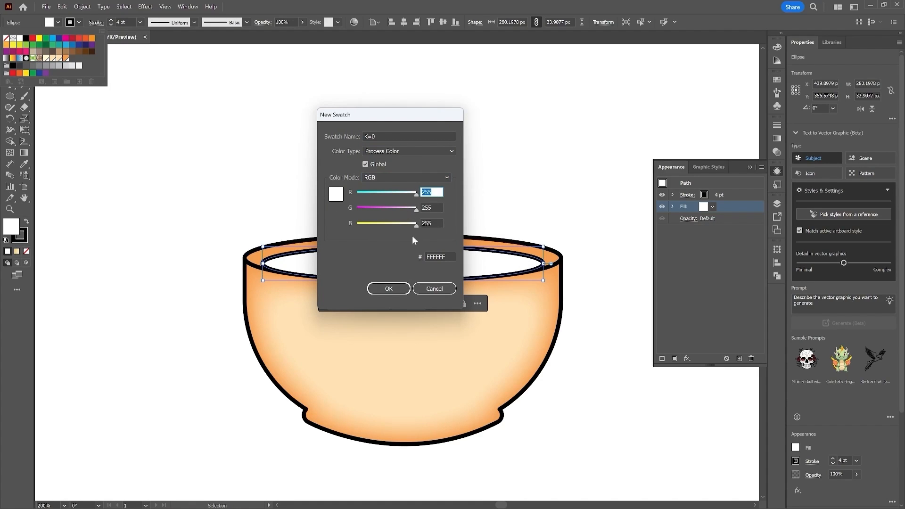
text(71)
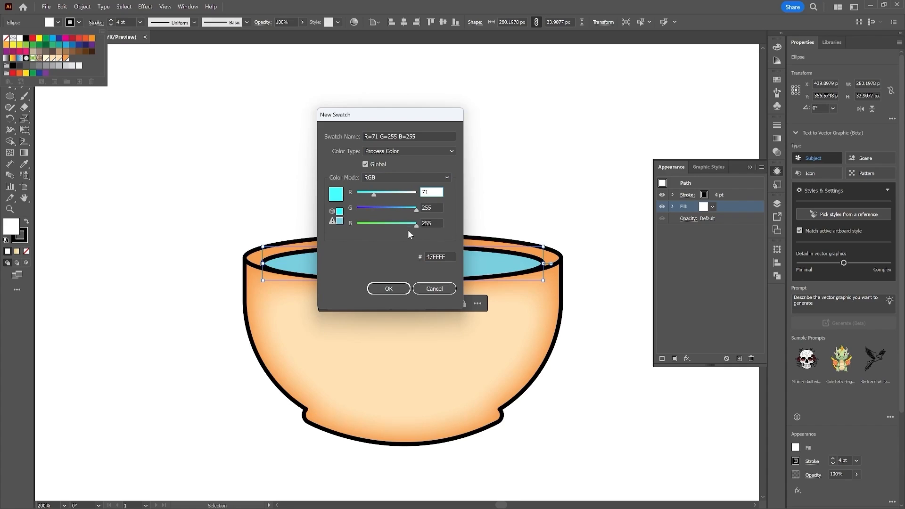
key(Tab)
text(32)
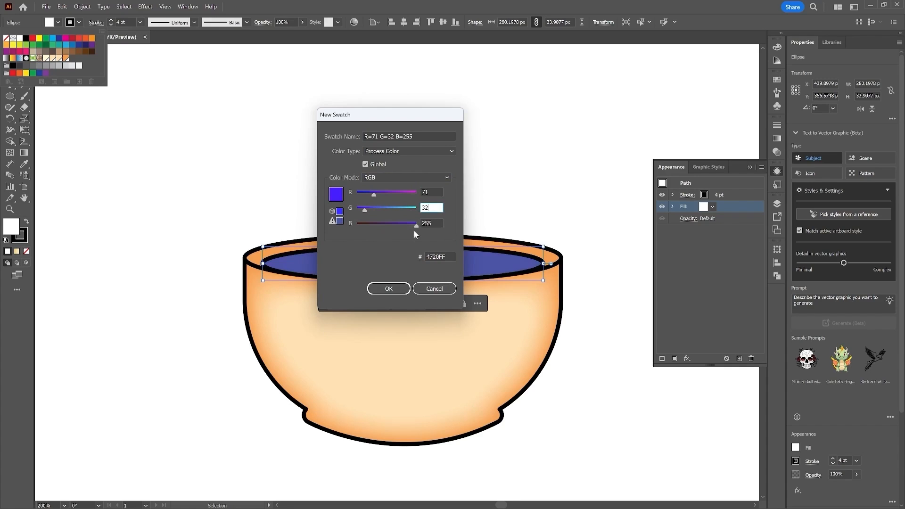
key(Tab)
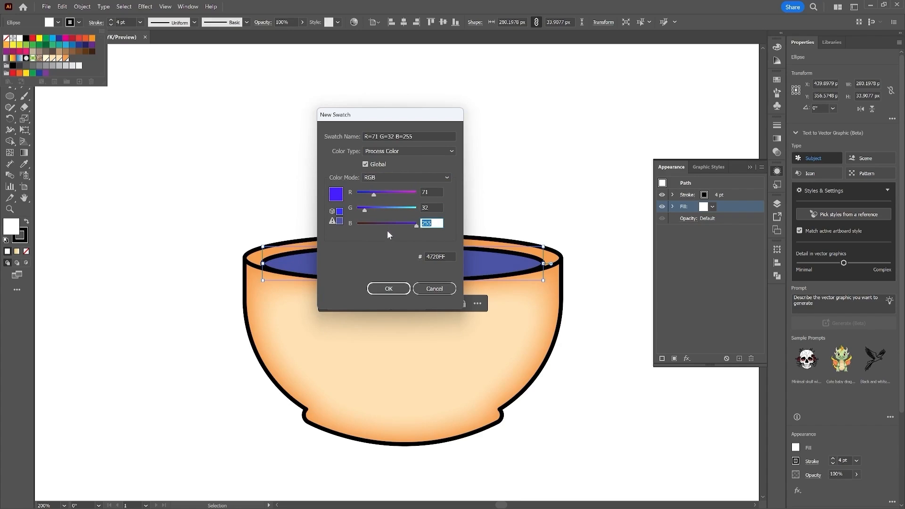
text(25)
click(393, 290)
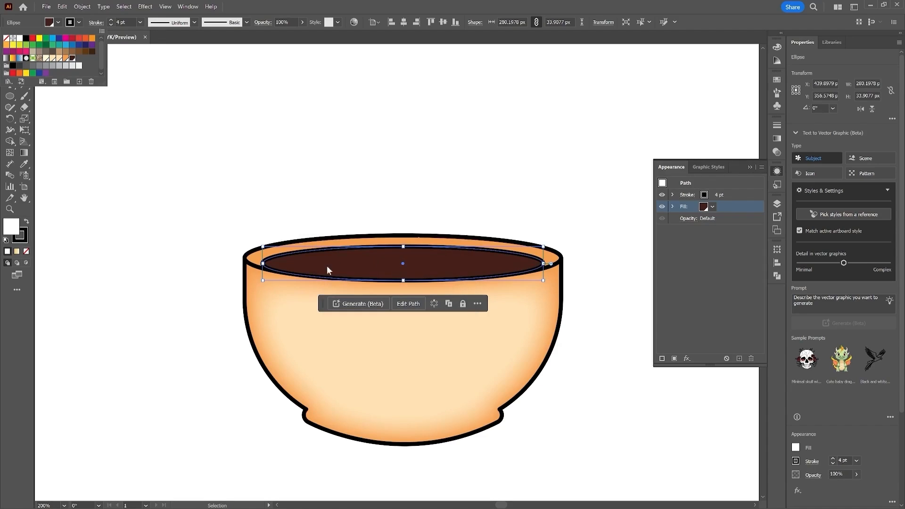
Step: With nothing selected, set the stroke weight to 23 pt and switch to the Pen tool
click(576, 367)
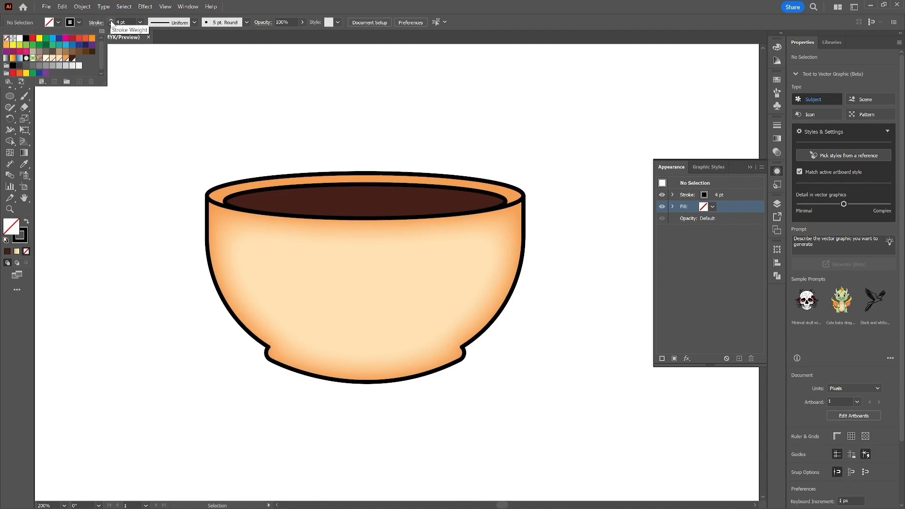
click(140, 23)
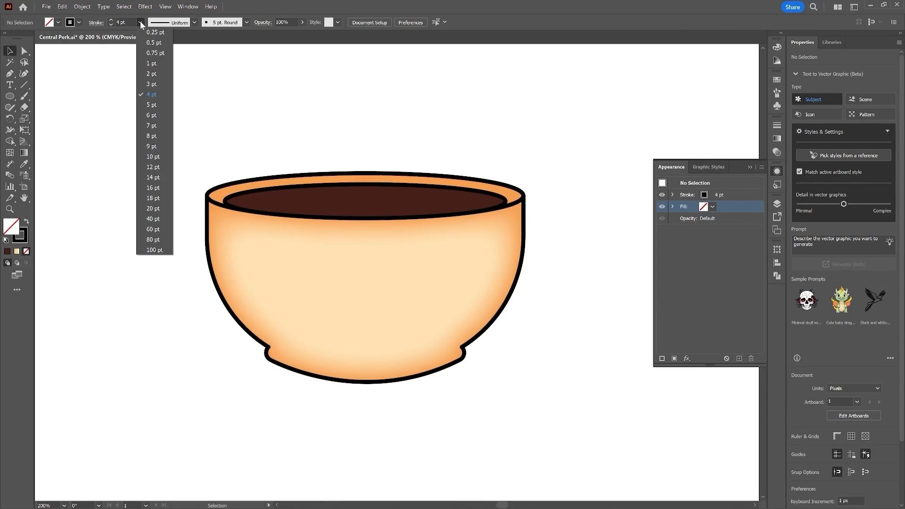
click(160, 208)
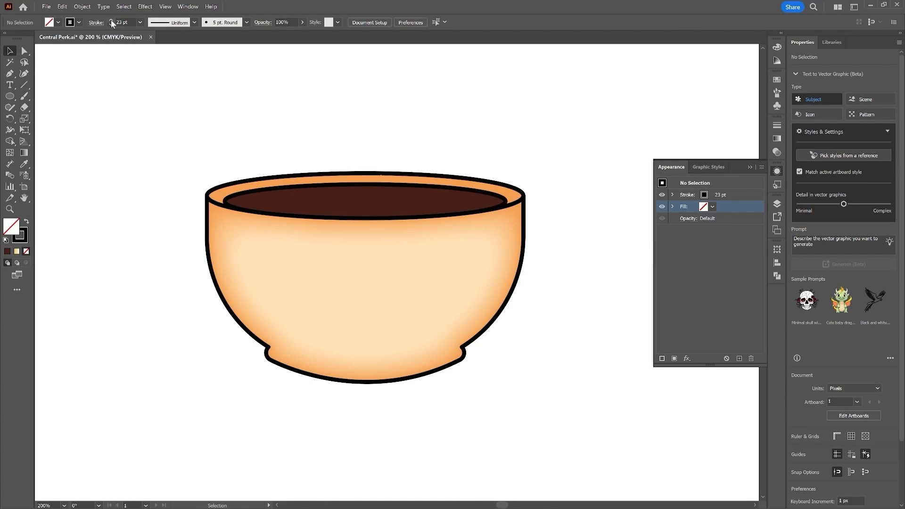
click(11, 72)
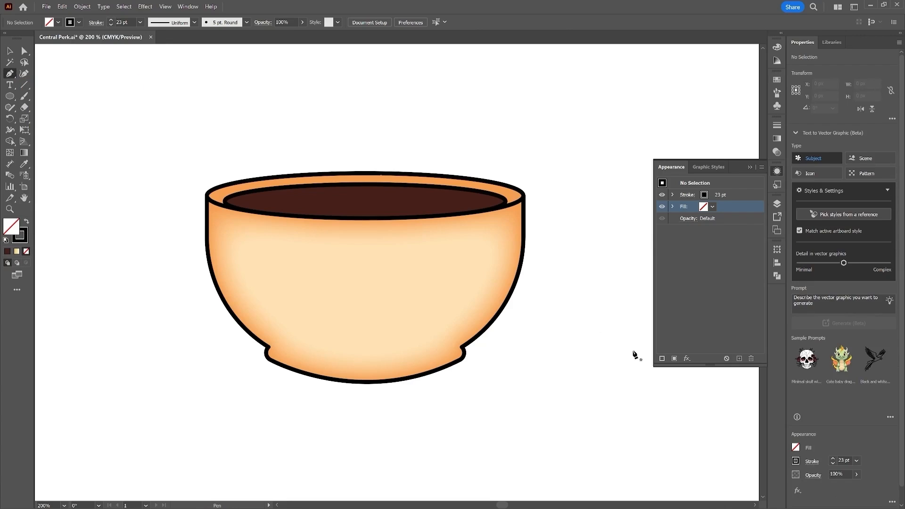
Step: Draw the cup handle as a curved Pen path looping out from the bowl's right side
click(512, 227)
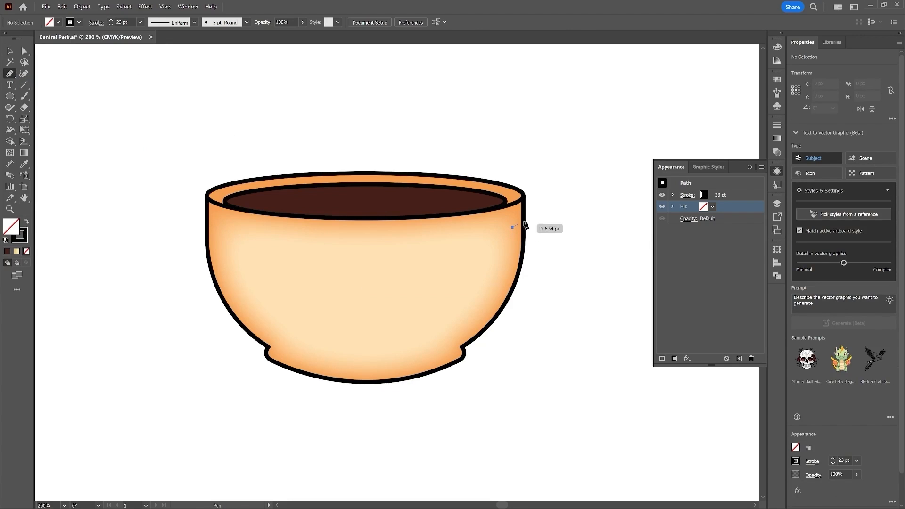
drag(564, 214, 582, 222)
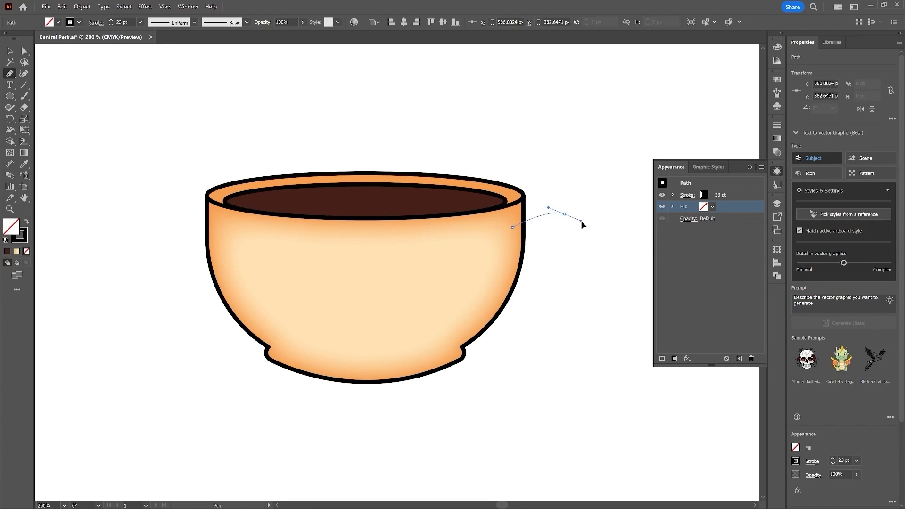
mouse_move(577, 262)
mouse_down()
mouse_move(567, 278)
mouse_move(542, 283)
mouse_up()
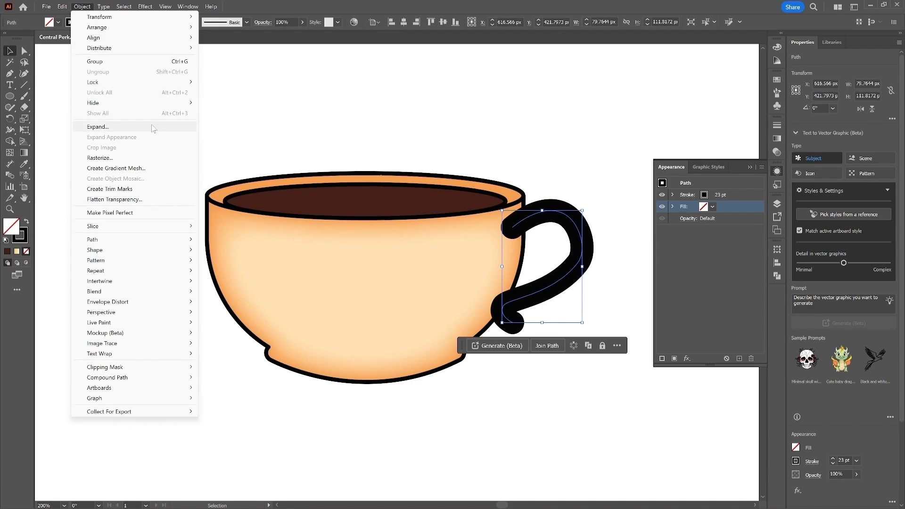
Step: Expand the handle stroke into a shape and fill it with the light cream swatch
click(153, 128)
click(427, 259)
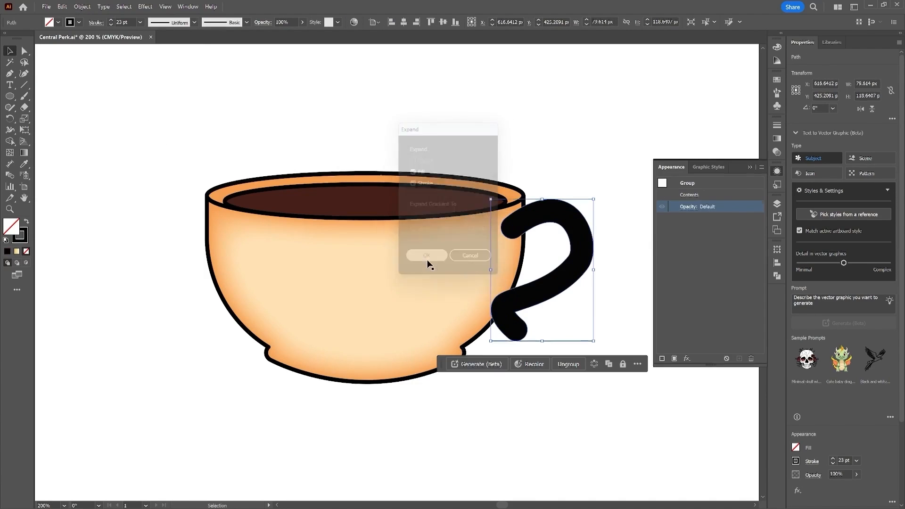
click(578, 318)
key(a)
click(524, 333)
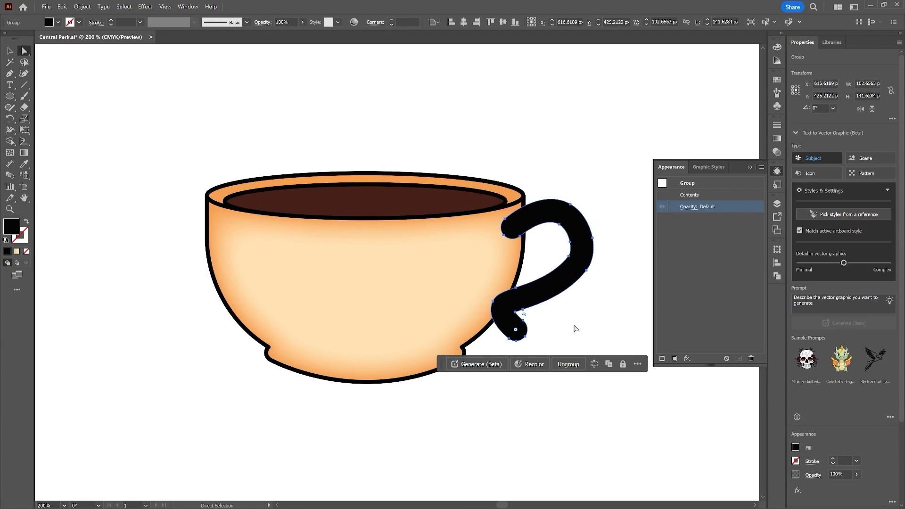
key(v)
click(58, 23)
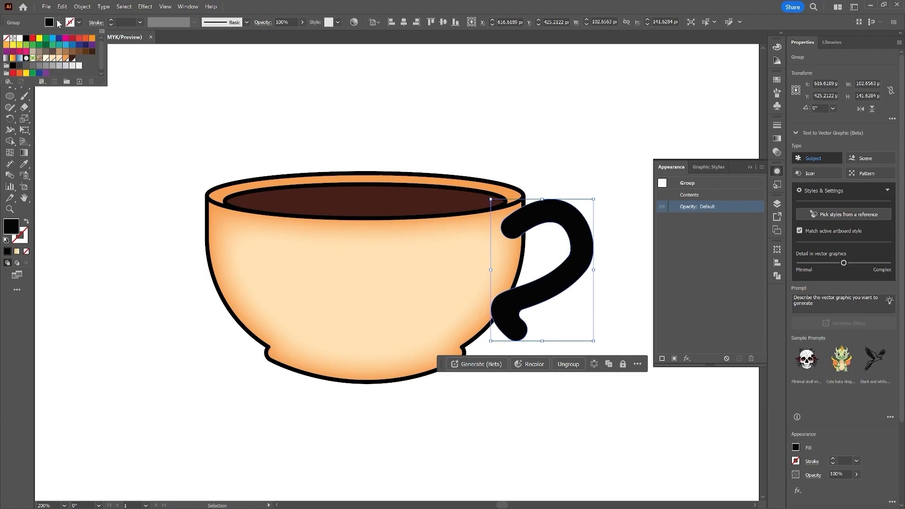
click(58, 58)
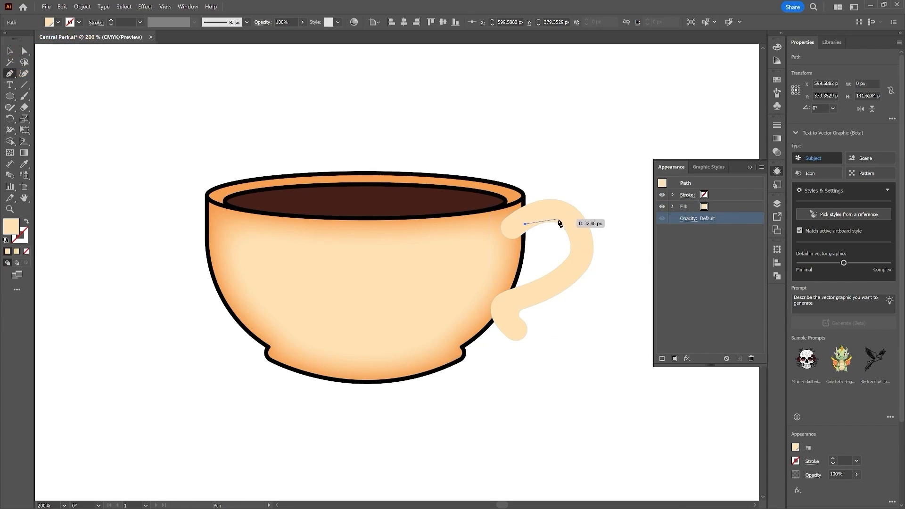
Step: Give the handle's inner centre path no fill and an orange stroke of 5 pt
drag(554, 216, 577, 249)
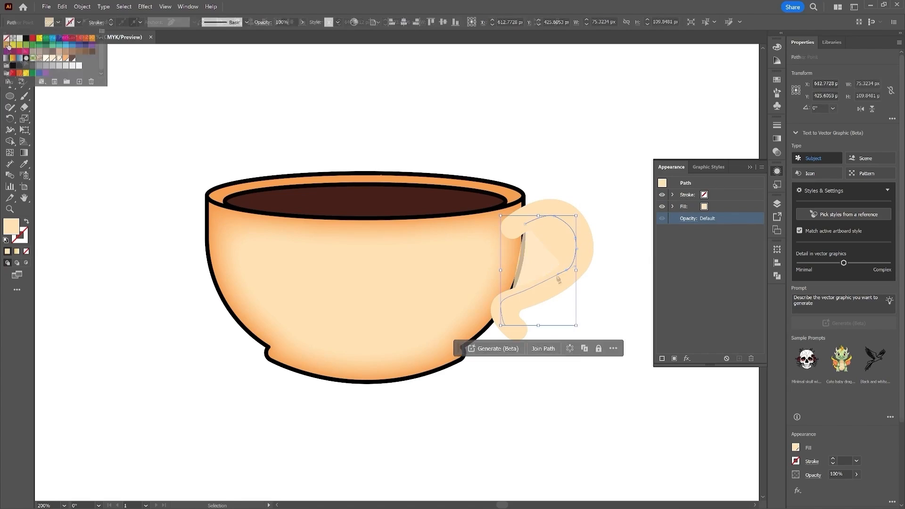
click(7, 38)
click(79, 23)
click(79, 23)
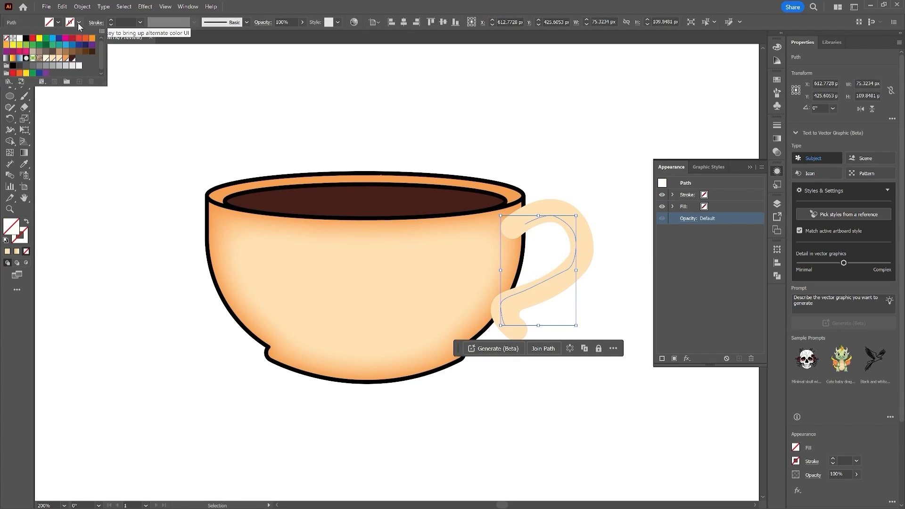
click(66, 59)
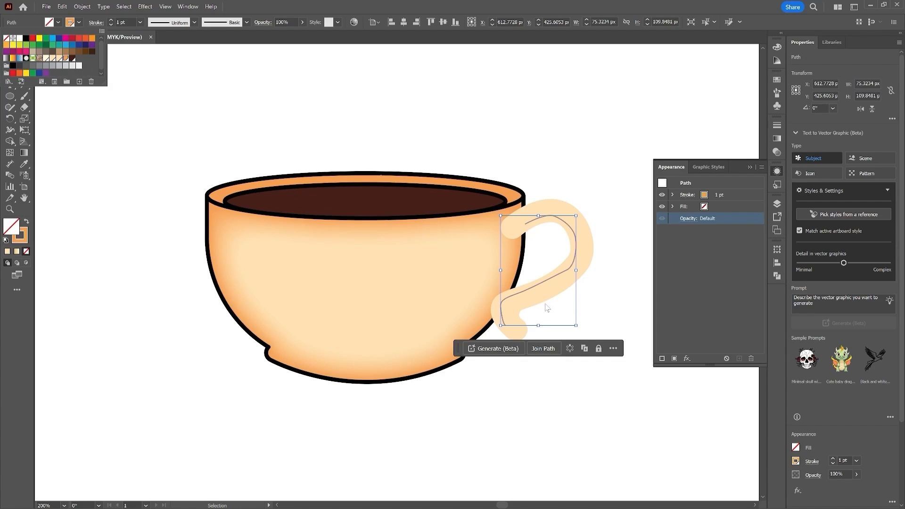
click(110, 20)
click(111, 21)
click(111, 22)
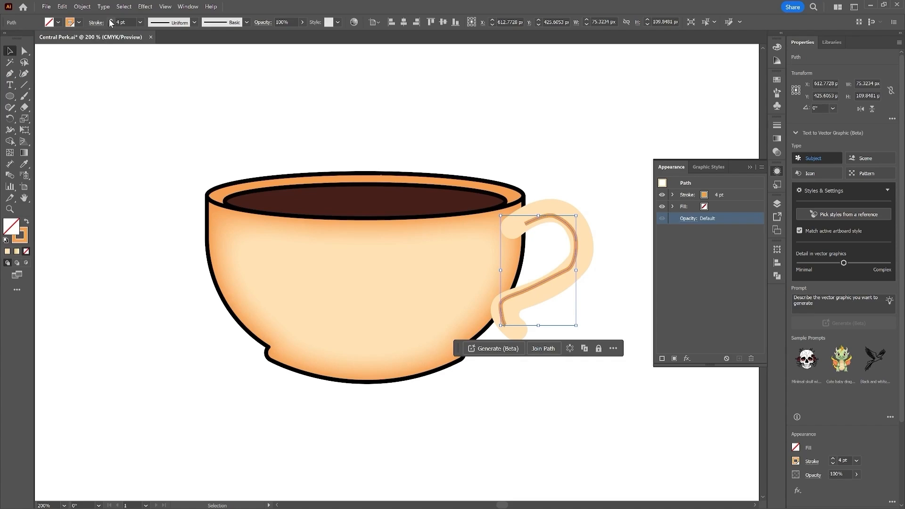
click(111, 21)
Step: Apply a Gaussian Blur with a 10 pixel radius to the orange handle path
click(142, 9)
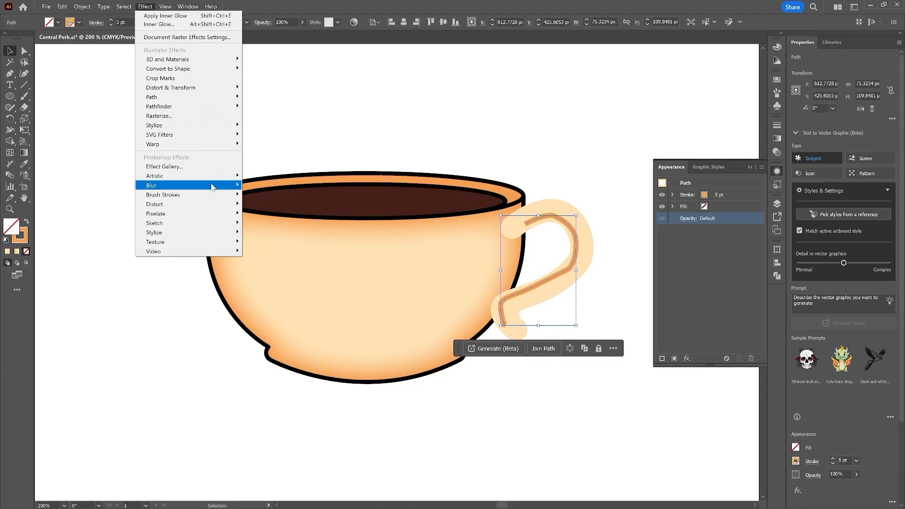
mouse_move(212, 188)
click(297, 186)
drag(566, 235, 466, 412)
text(10)
click(435, 407)
text(10)
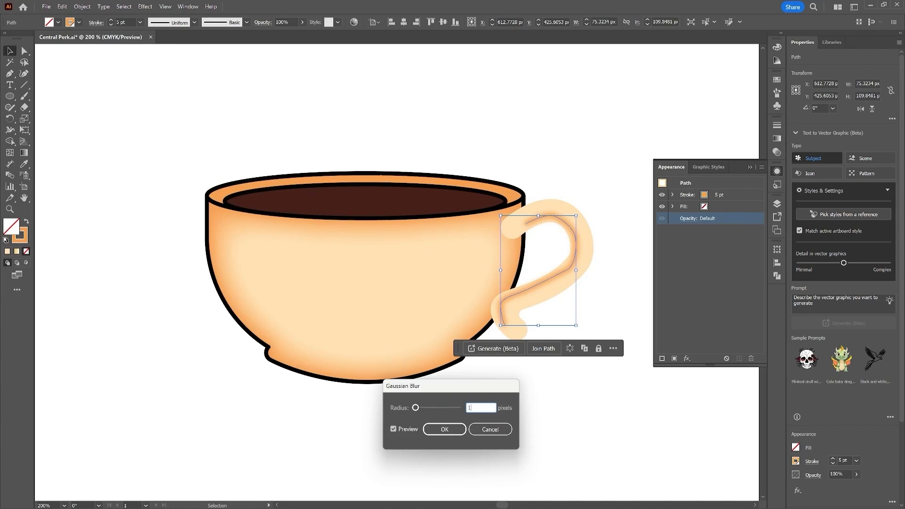
click(445, 429)
Step: Shift the blurred path's anchor points toward the inner edge of the handle
key(a)
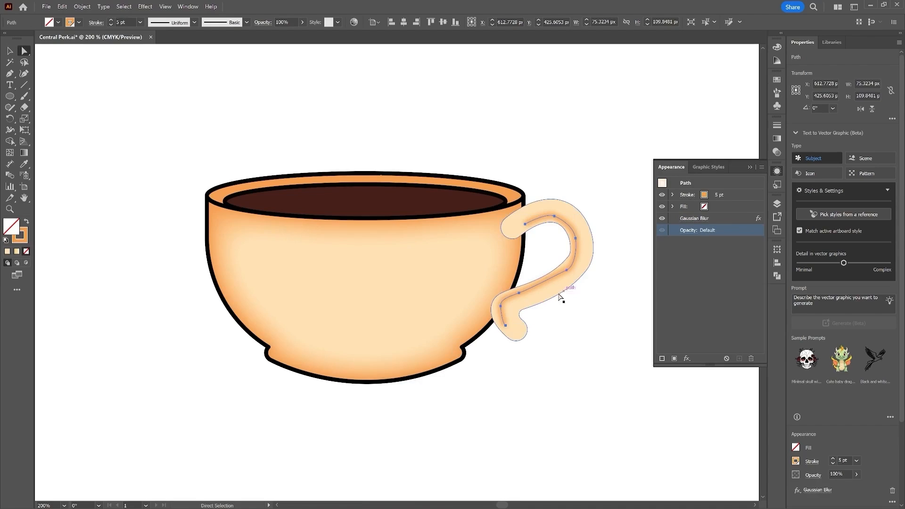
click(500, 306)
drag(503, 309, 495, 311)
drag(508, 328, 499, 326)
drag(520, 296, 517, 291)
drag(566, 270, 562, 265)
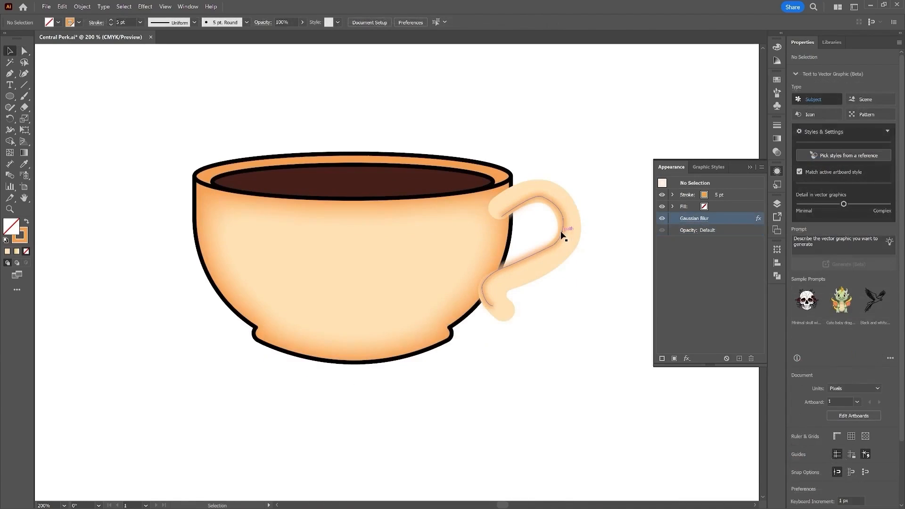
Step: Change the orange path's Gaussian Blur radius to 16 pixels
click(564, 222)
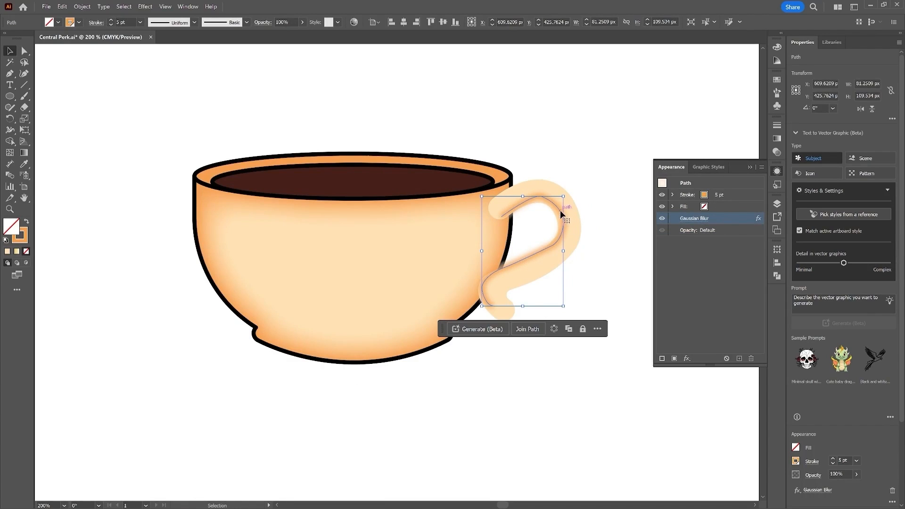
click(694, 218)
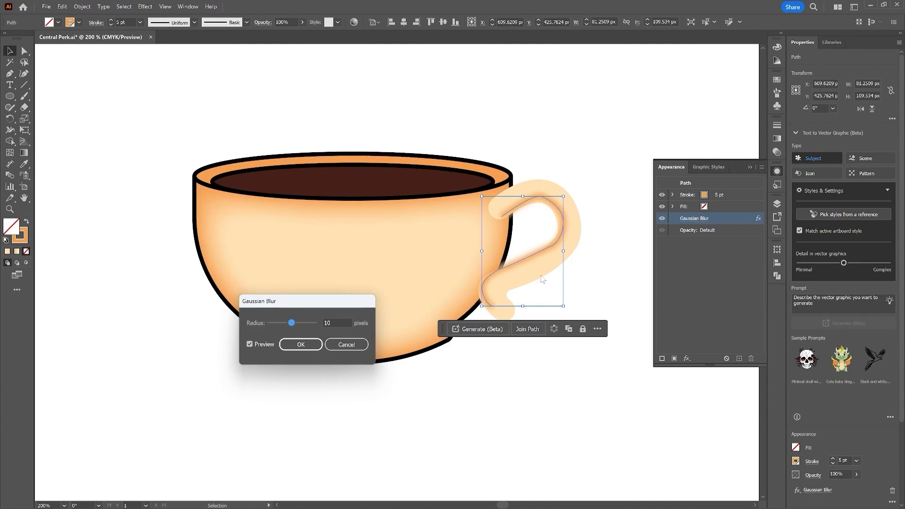
mouse_move(292, 325)
mouse_down()
mouse_move(330, 324)
mouse_move(302, 323)
mouse_up()
text(1)
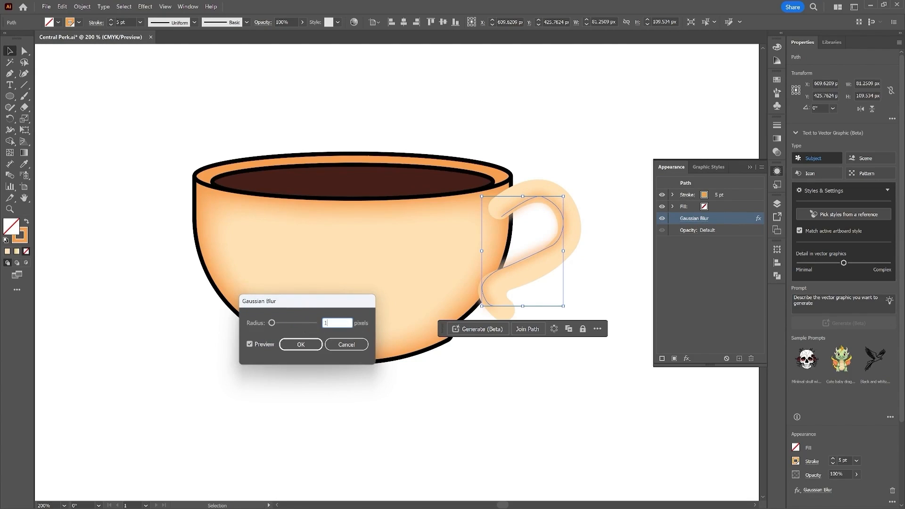
click(306, 345)
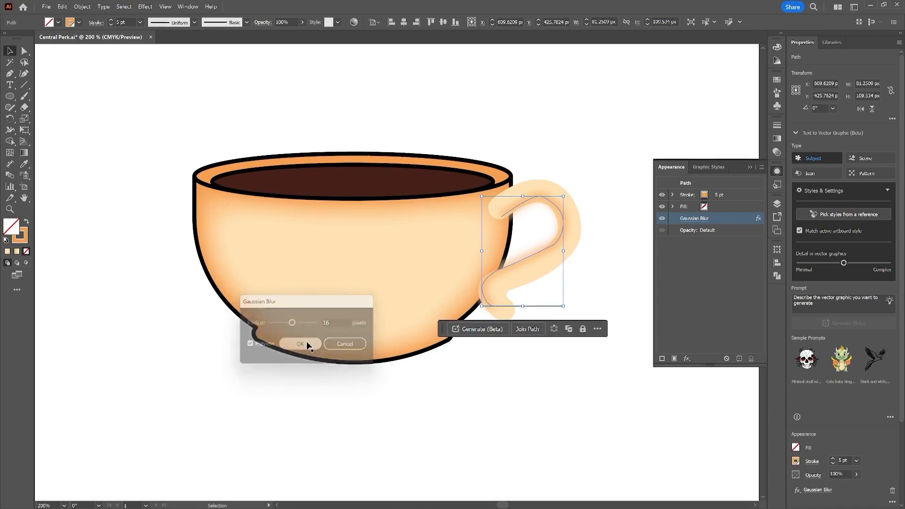
Step: Bring the handle shape to the front, select it with the blurred path, and make a clipping mask
click(606, 223)
drag(607, 223, 568, 259)
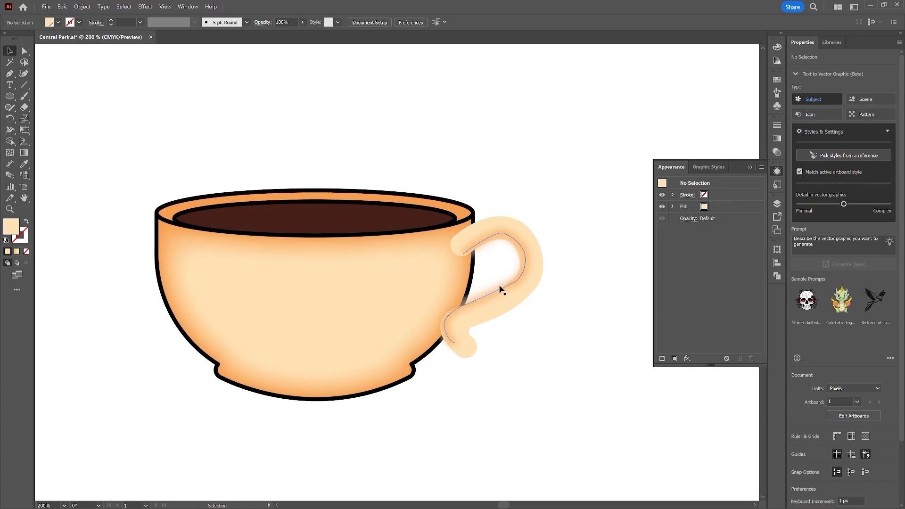
click(542, 258)
key(a)
key(v)
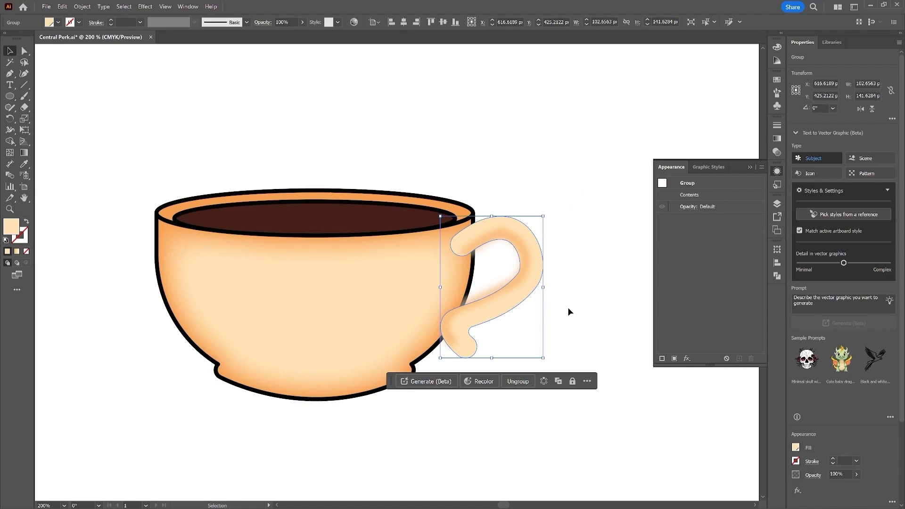
key(ctrl+shift+bracketright)
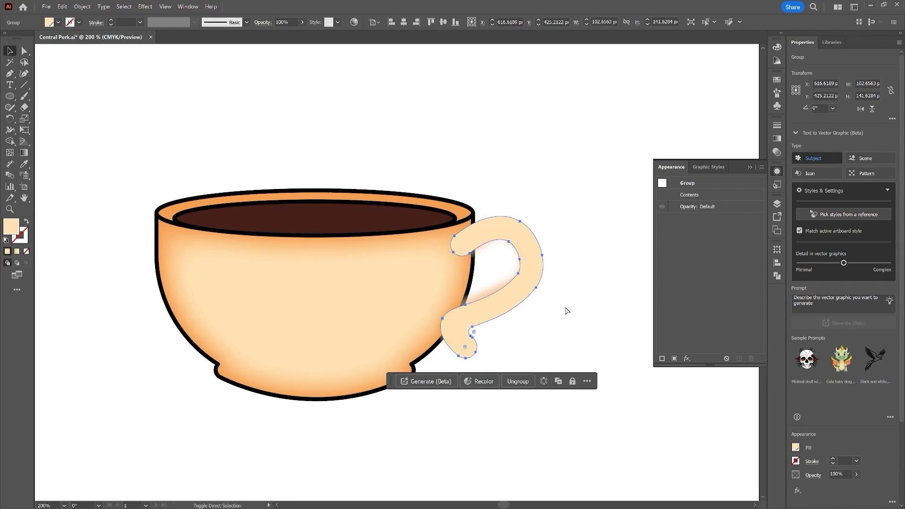
mouse_move(581, 179)
mouse_down()
mouse_move(548, 236)
mouse_move(504, 373)
mouse_up()
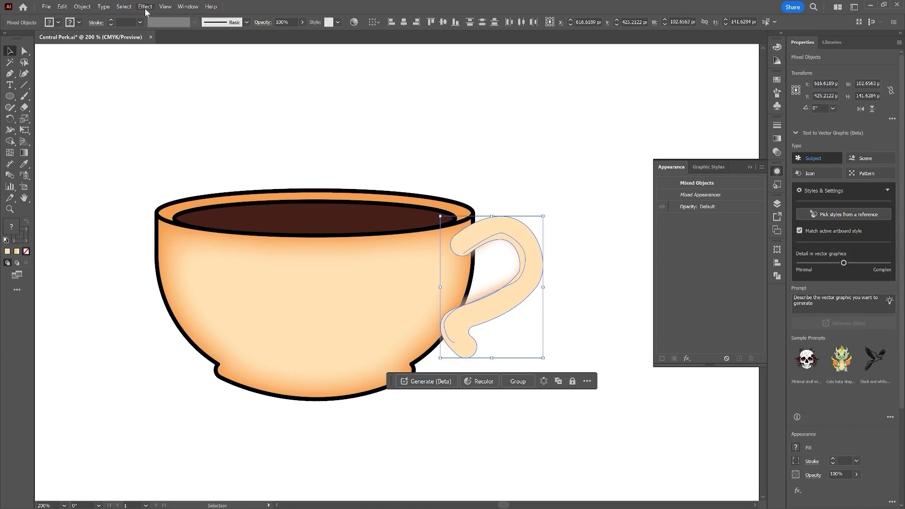
click(82, 7)
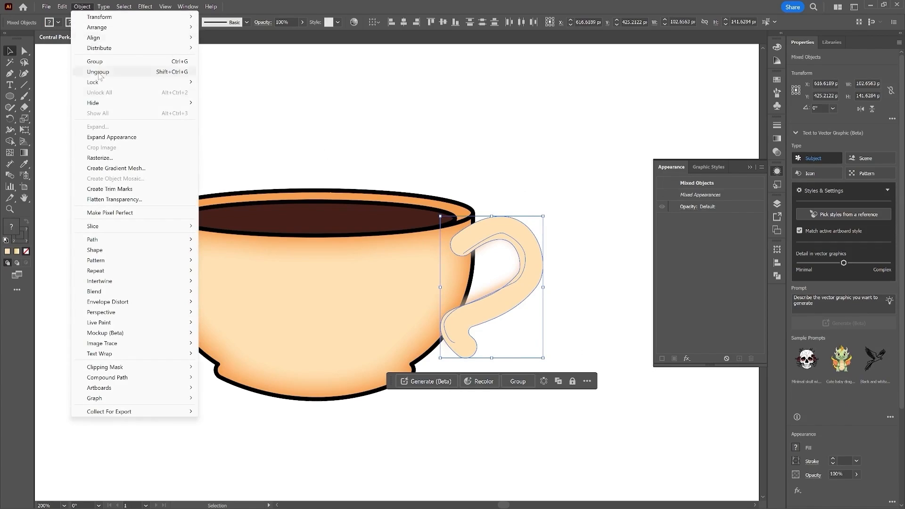
mouse_move(141, 366)
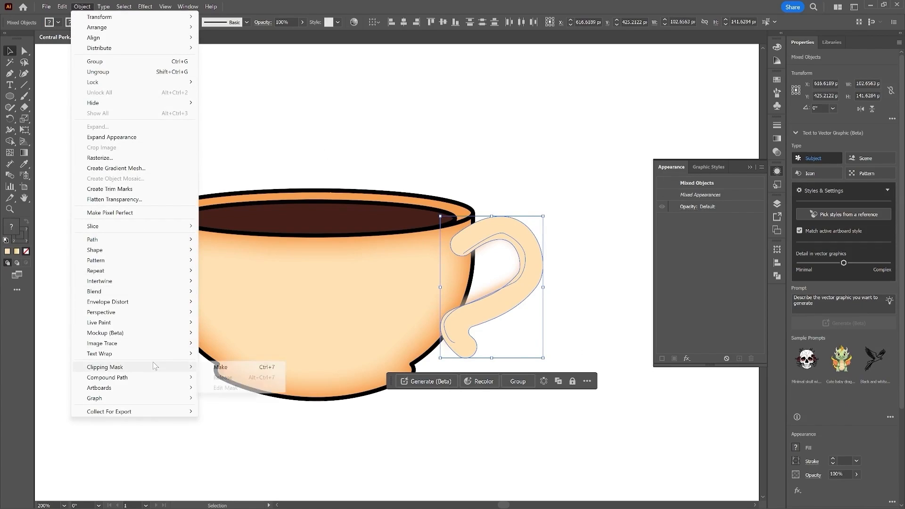
click(261, 367)
Step: Inside the clip group, add a new 4 pt black stroke to the handle shape
double_click(541, 262)
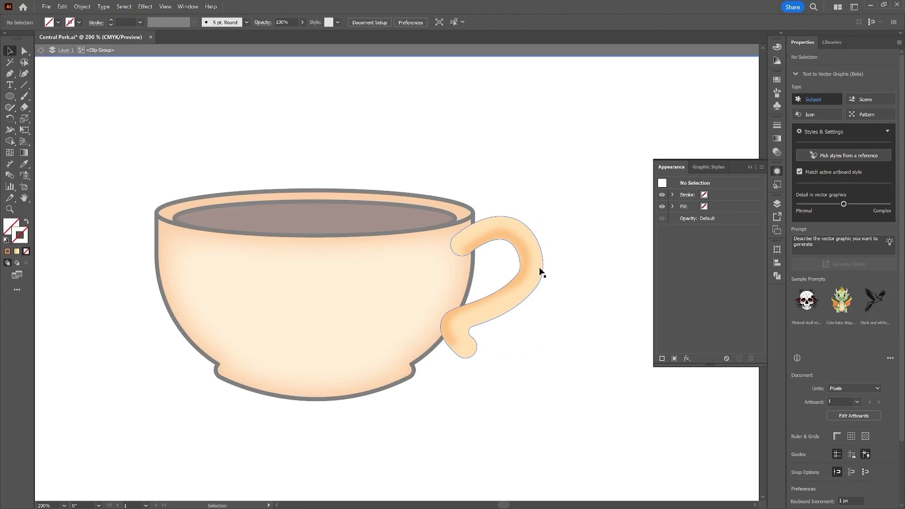
click(541, 272)
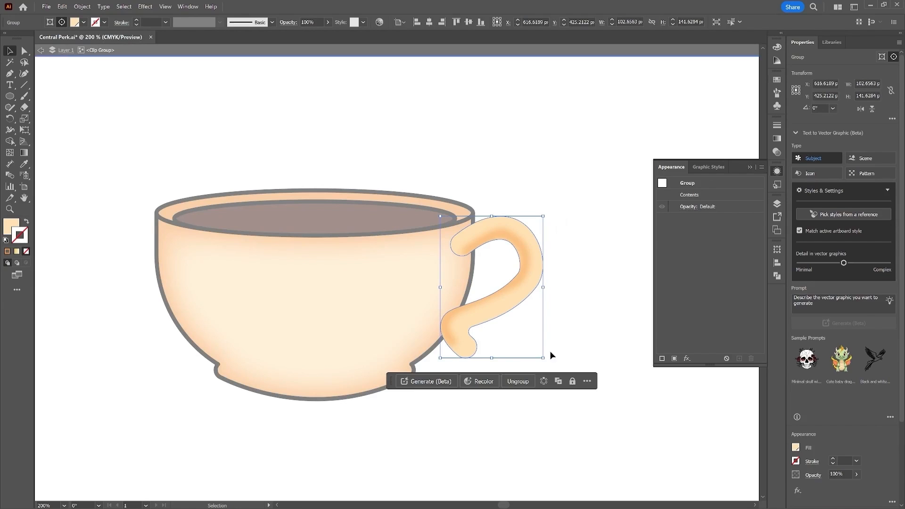
click(522, 279)
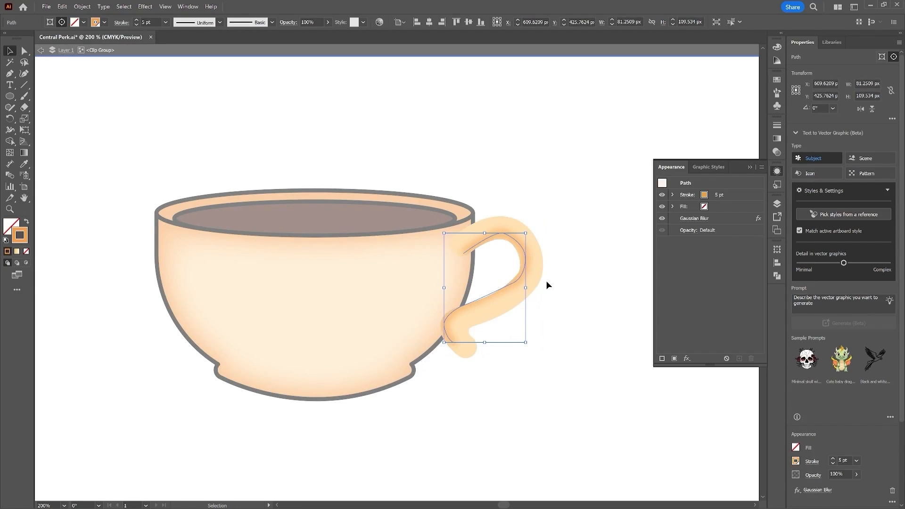
click(542, 269)
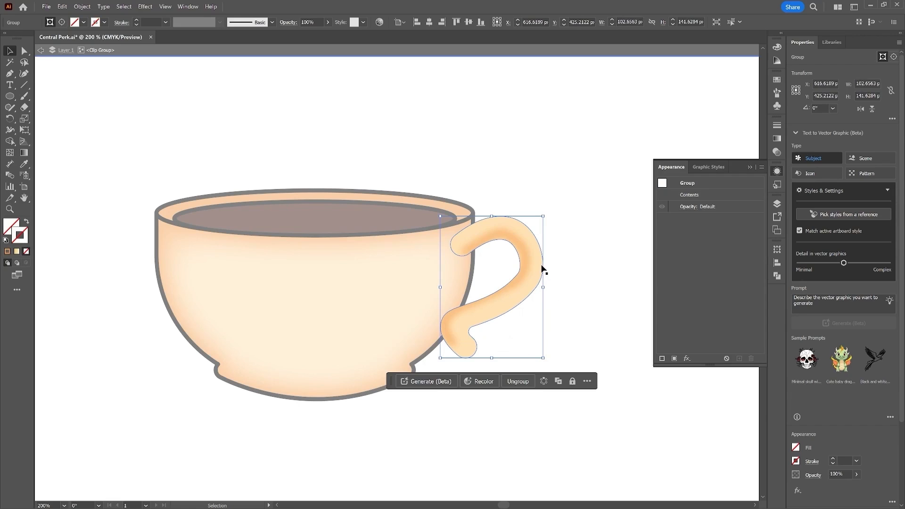
click(662, 359)
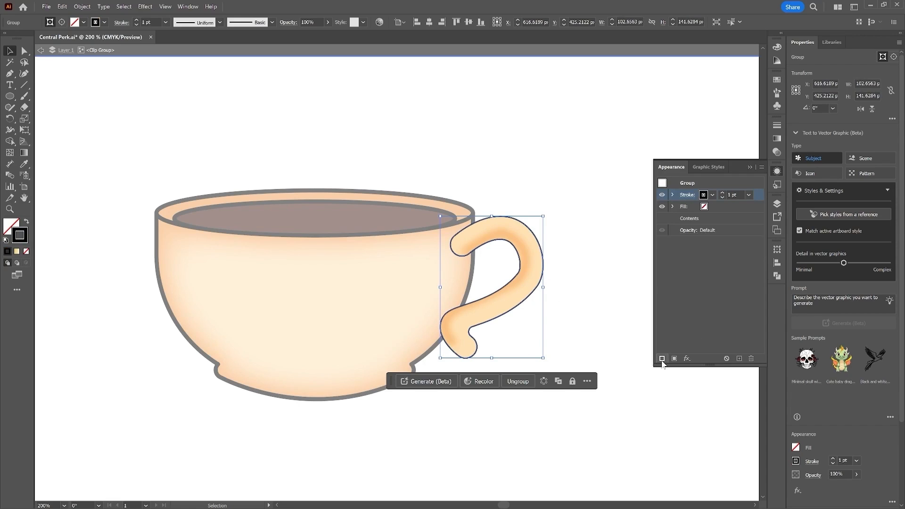
click(723, 194)
click(723, 194)
click(723, 194)
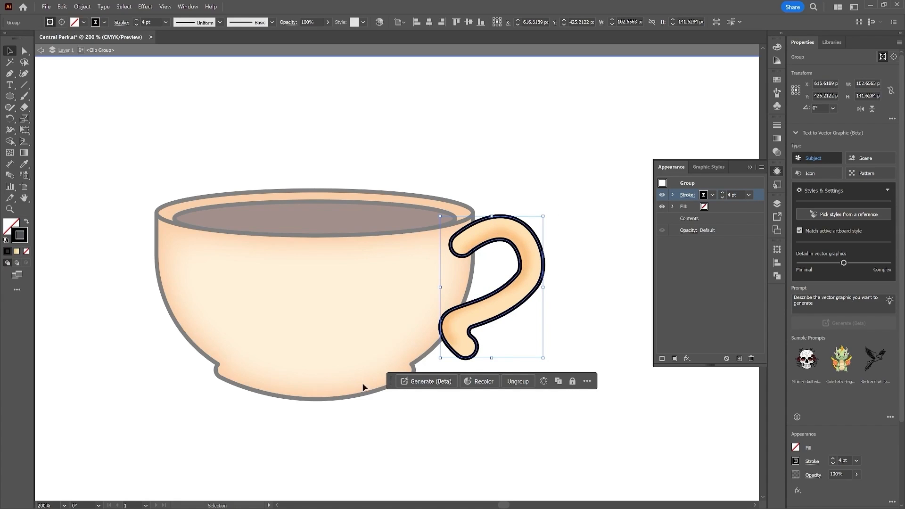
click(728, 329)
Step: Send the clipped handle group behind the bowl
double_click(630, 445)
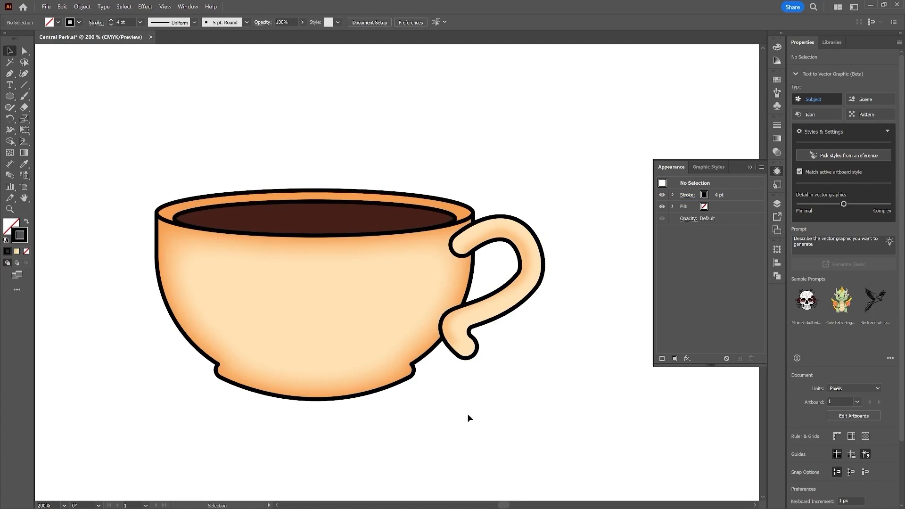
click(531, 279)
click(570, 206)
click(516, 309)
right_click(541, 267)
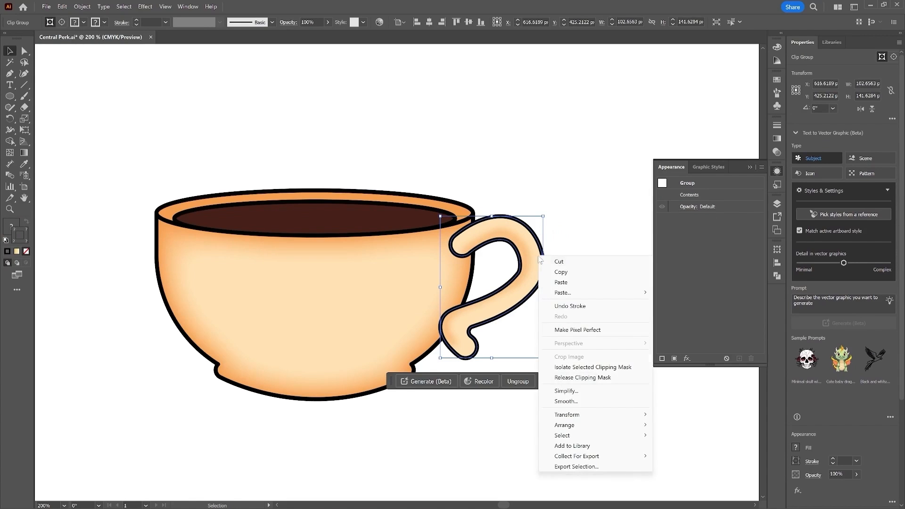
mouse_move(627, 425)
click(724, 455)
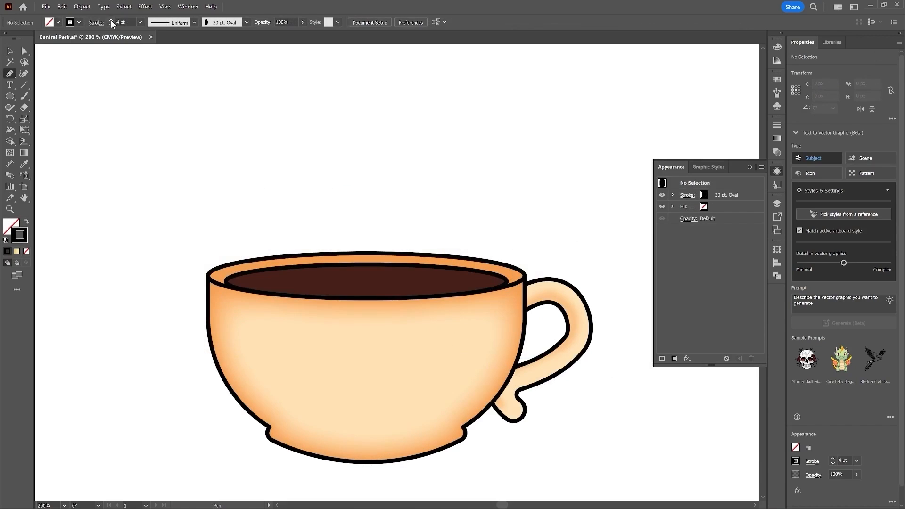
Step: Set the stroke weight to 7 pt and draw a hooked Pen curve rising out of the coffee
click(111, 20)
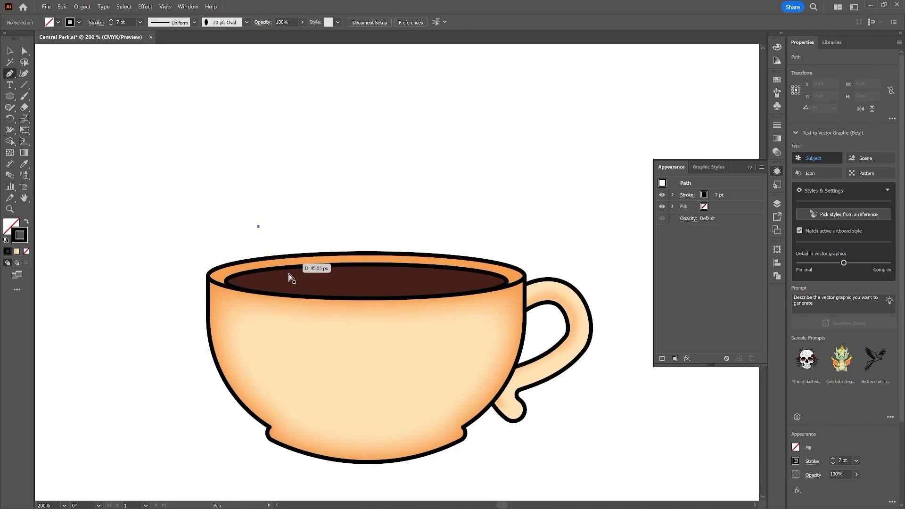
click(264, 281)
mouse_move(243, 212)
mouse_down()
mouse_move(241, 188)
mouse_move(283, 205)
mouse_move(275, 213)
mouse_up()
click(273, 207)
key(v)
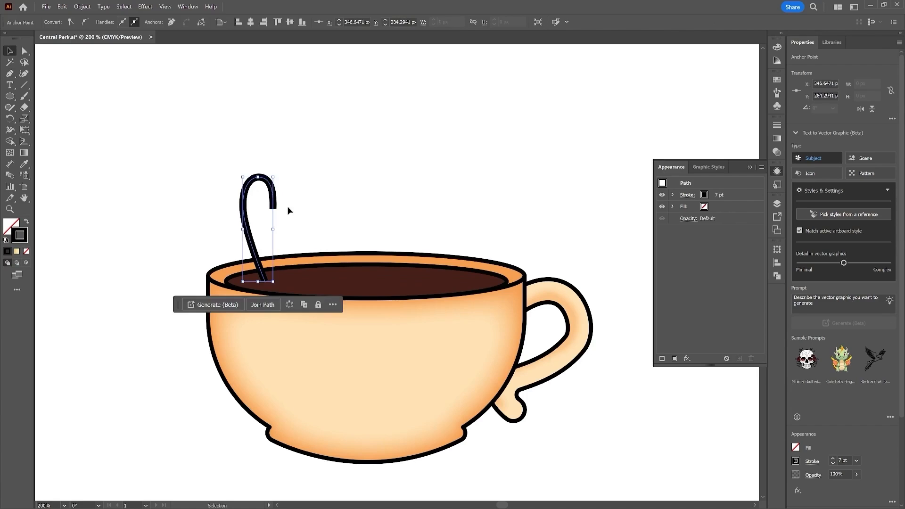
Step: Apply the 20 pt Oval brush to the hooked steam curve
click(293, 133)
drag(293, 133, 195, 207)
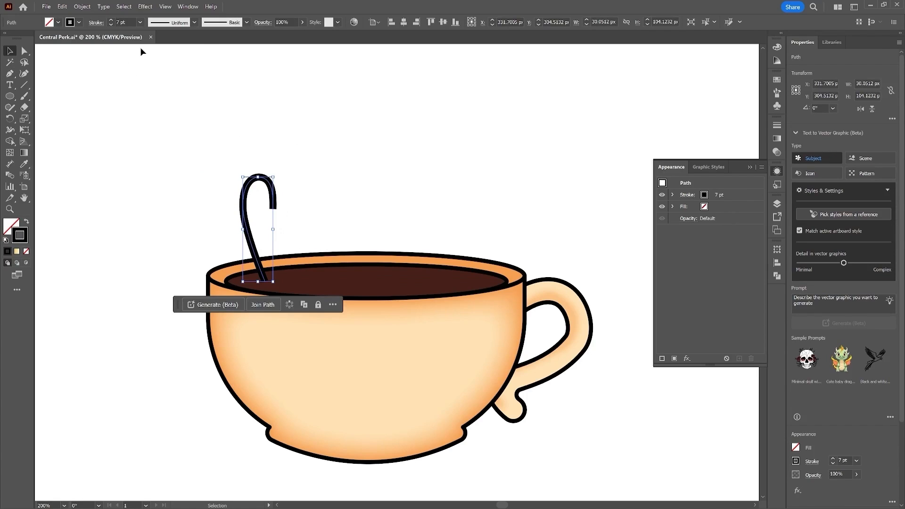
click(247, 22)
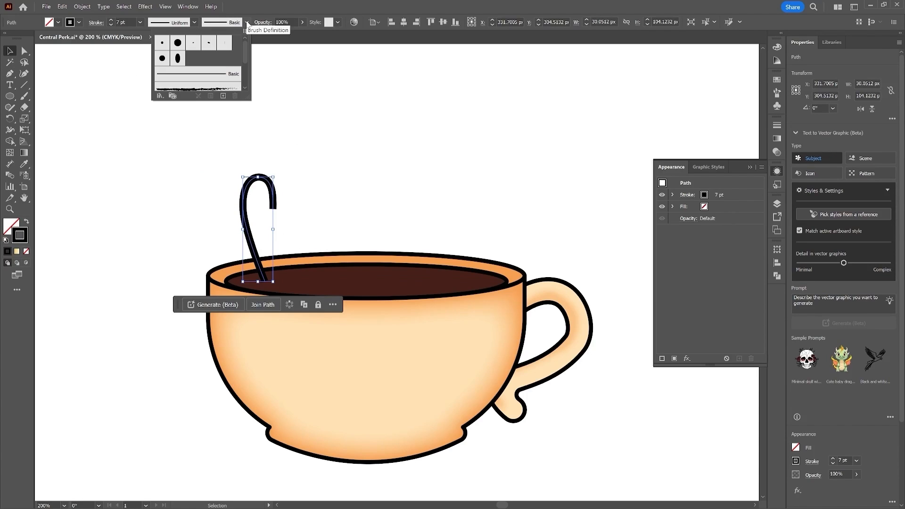
click(178, 58)
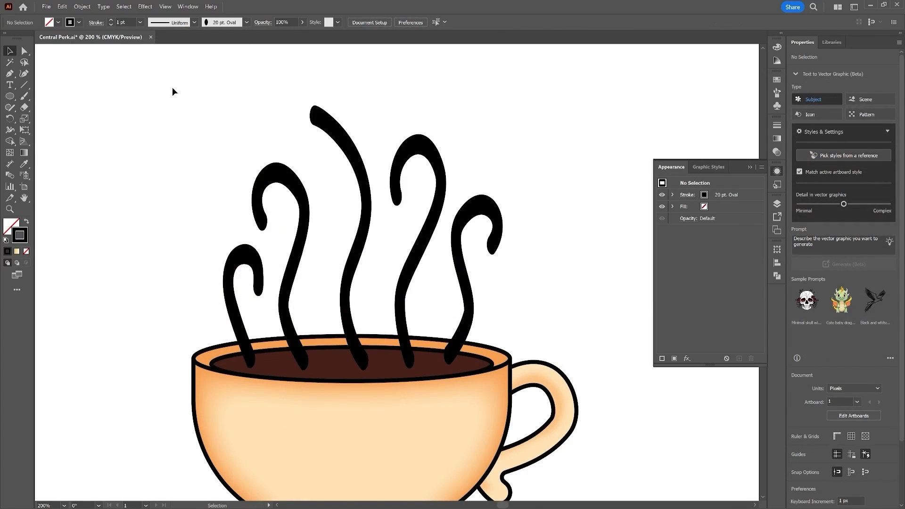
Step: Select all five steam curves and expand their appearance into filled shapes
drag(131, 74, 543, 287)
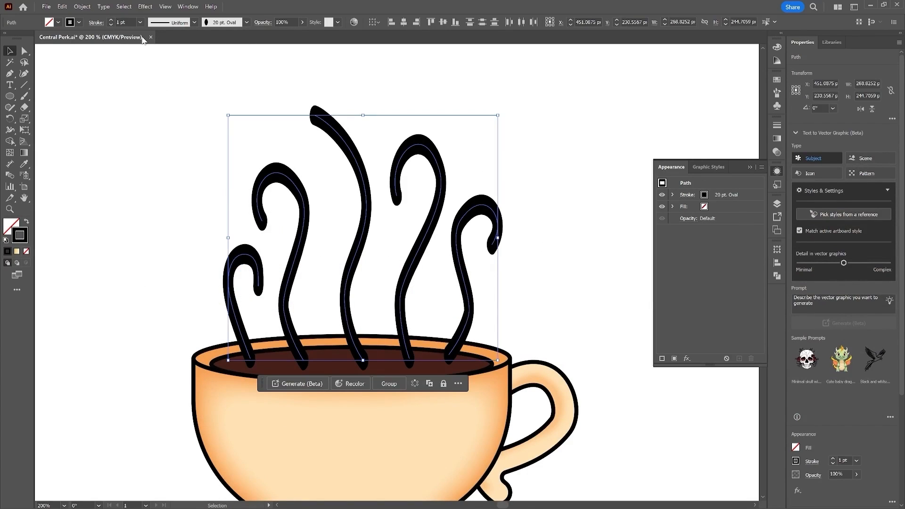
click(82, 6)
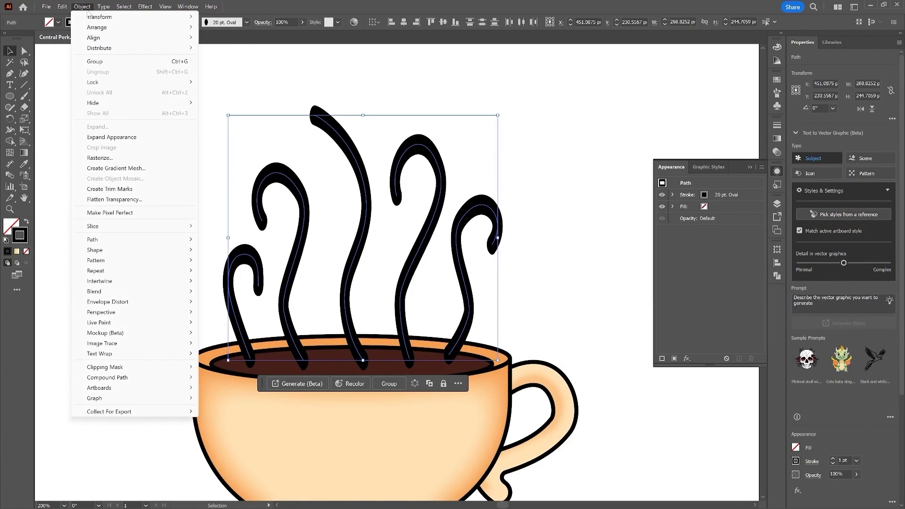
click(152, 136)
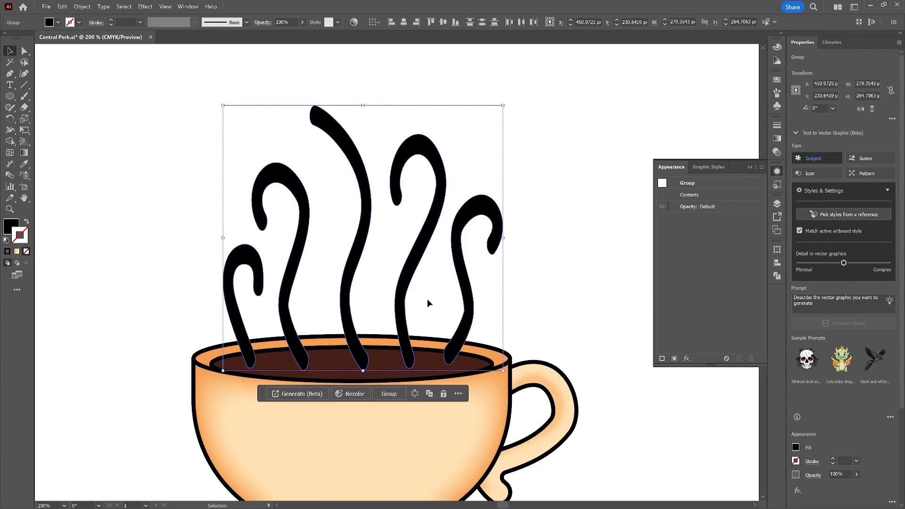
Step: Fill the expanded steam shapes with a light peach colour
click(58, 23)
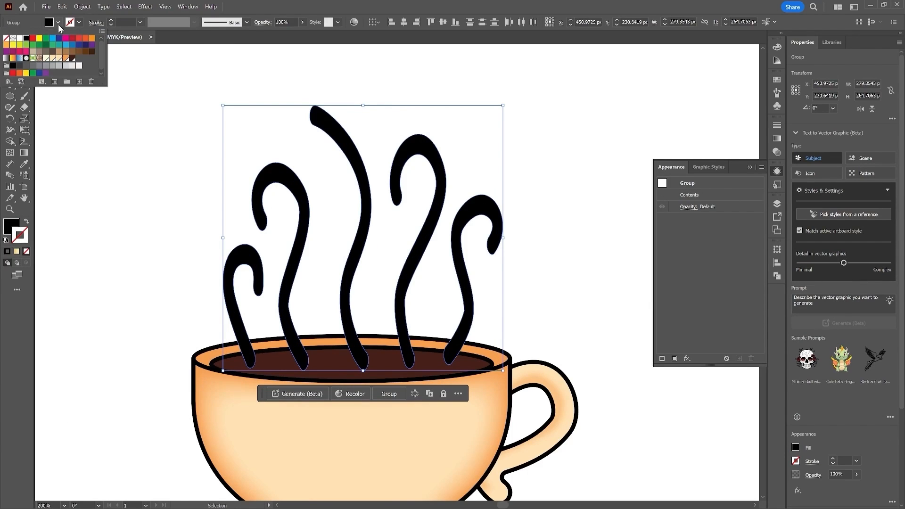
click(46, 59)
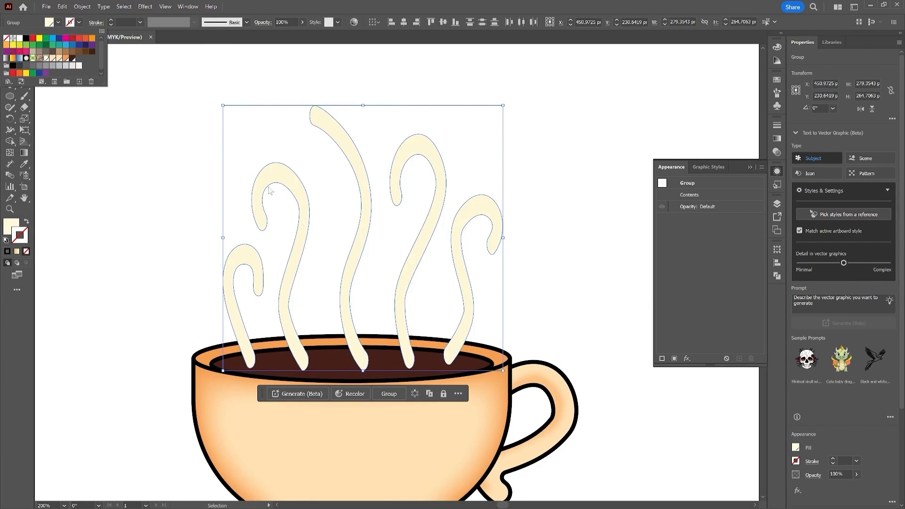
click(49, 58)
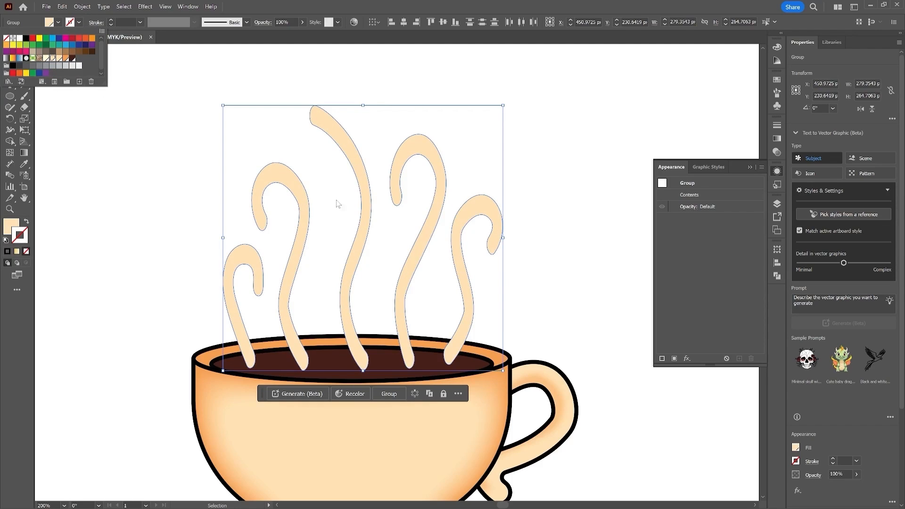
Step: Give the steam shapes a black stroke of 2 pt
click(78, 23)
click(26, 38)
click(112, 20)
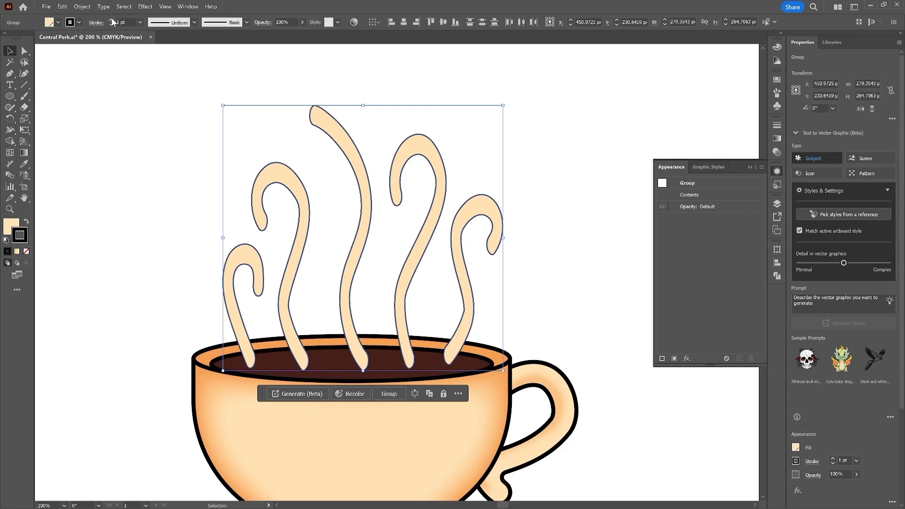
click(111, 20)
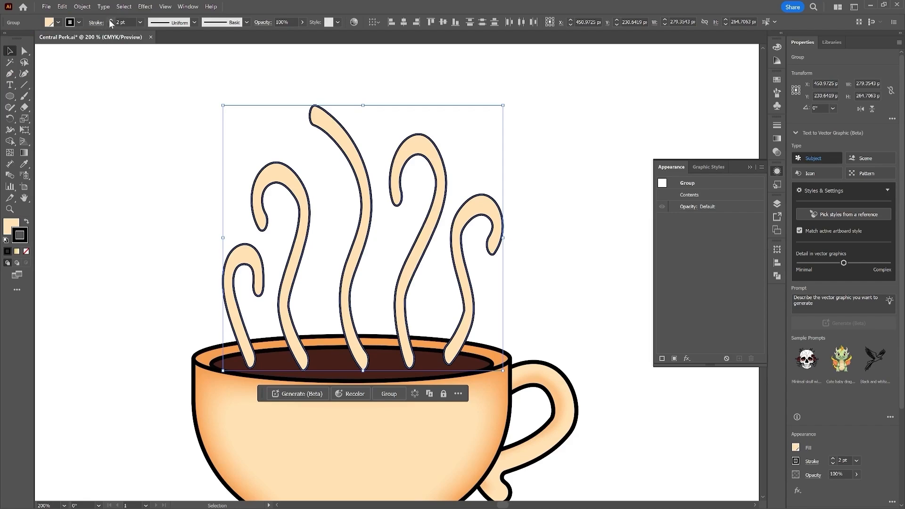
Step: Select the cup together with its steam and group them
key(ctrl+minus)
drag(99, 92, 481, 443)
key(ctrl+g)
click(527, 401)
key(ctrl+minus)
key(ctrl+minus)
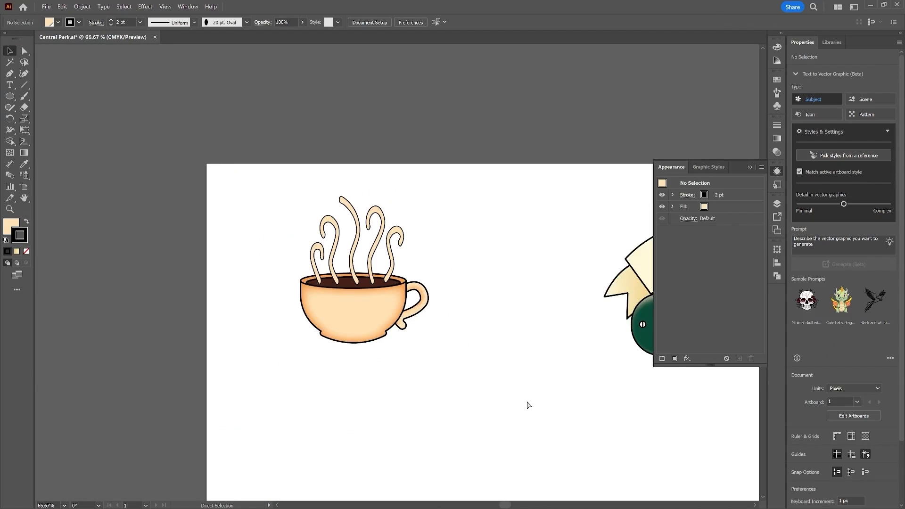
Step: Move the cup group so it overlaps the right end of the green badge
drag(505, 383, 344, 374)
drag(107, 234, 248, 353)
drag(234, 310, 605, 453)
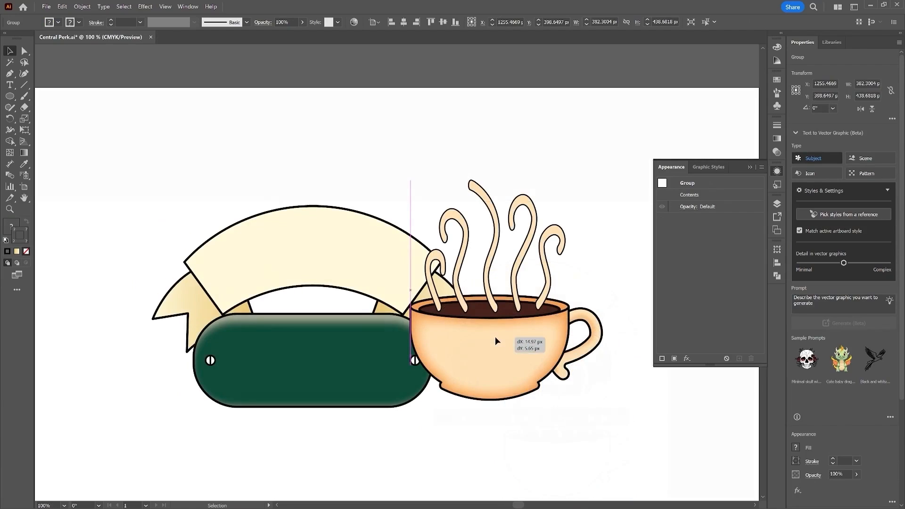
Step: Send the cup group to the back, behind the badge and banner
drag(495, 336, 496, 337)
right_click(522, 327)
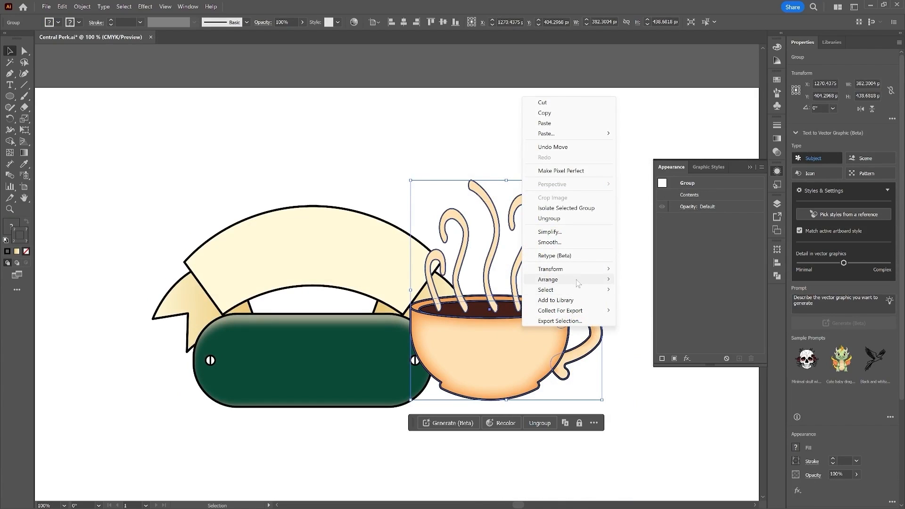
mouse_move(580, 282)
click(648, 311)
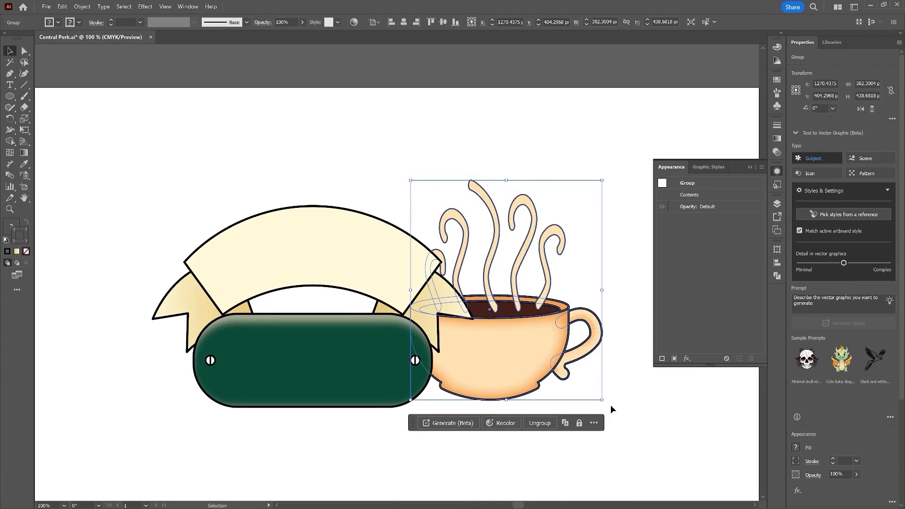
click(611, 403)
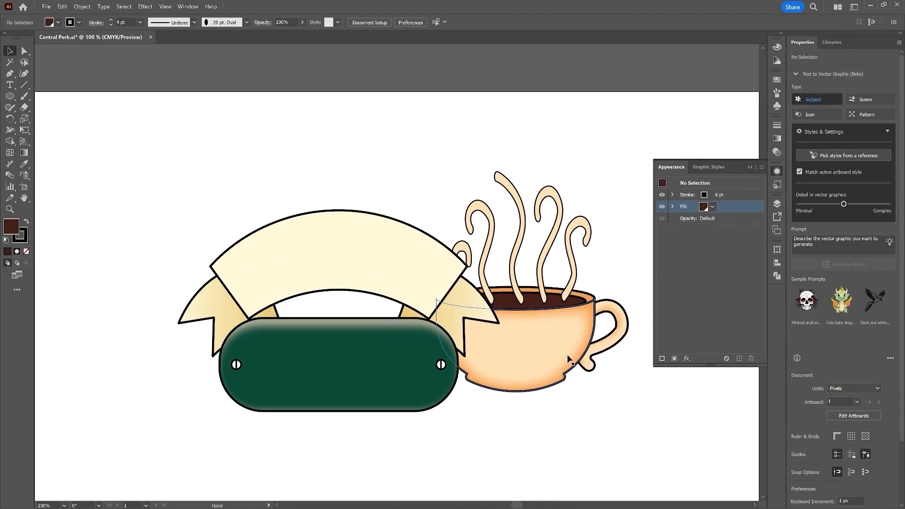
Step: Duplicate the cup group onto the left end of the badge
click(595, 371)
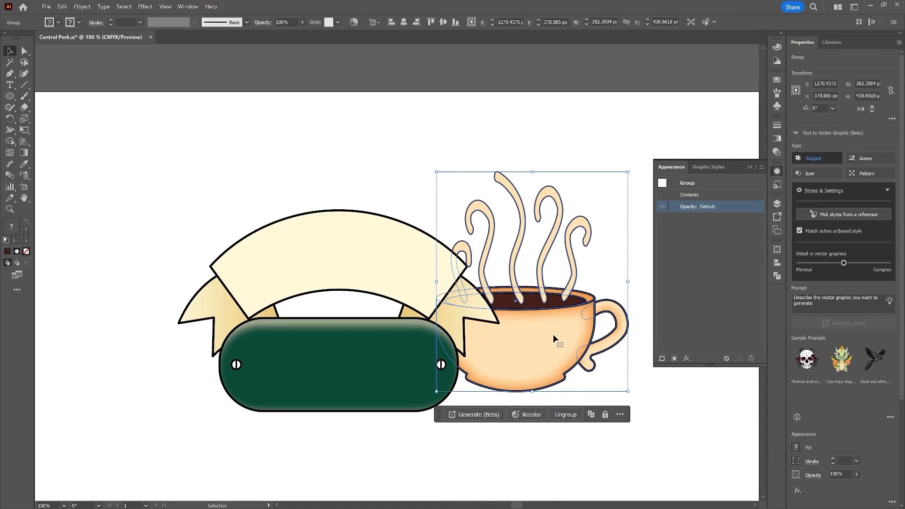
key(a)
key(v)
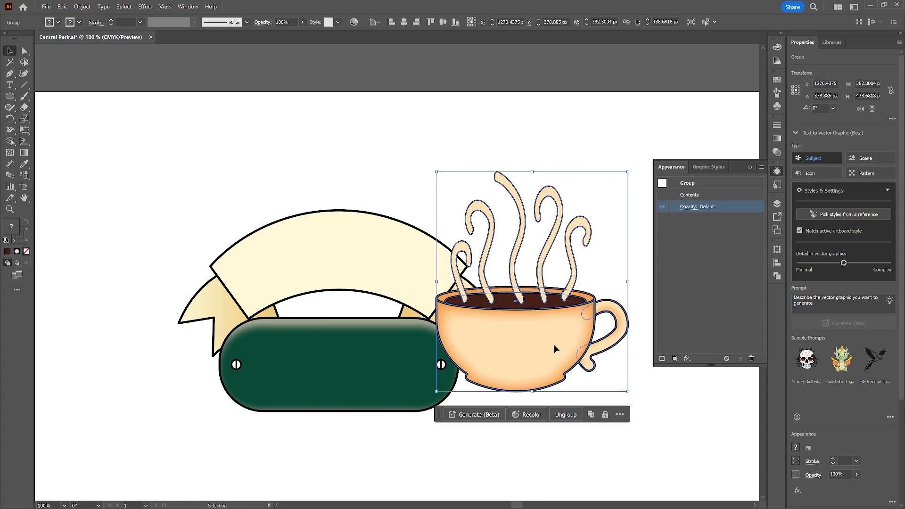
drag(550, 344, 218, 355)
Step: Reflect the duplicated cup group across the vertical axis
right_click(218, 329)
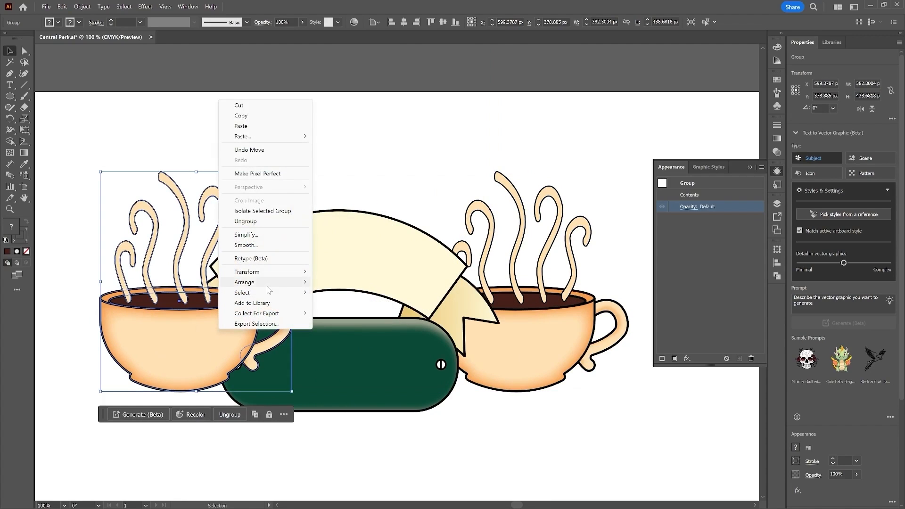
mouse_move(292, 271)
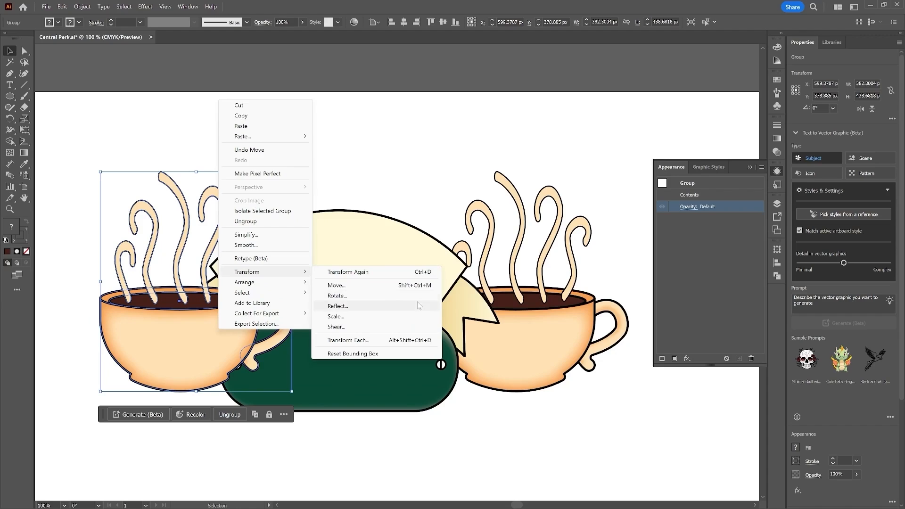
click(338, 306)
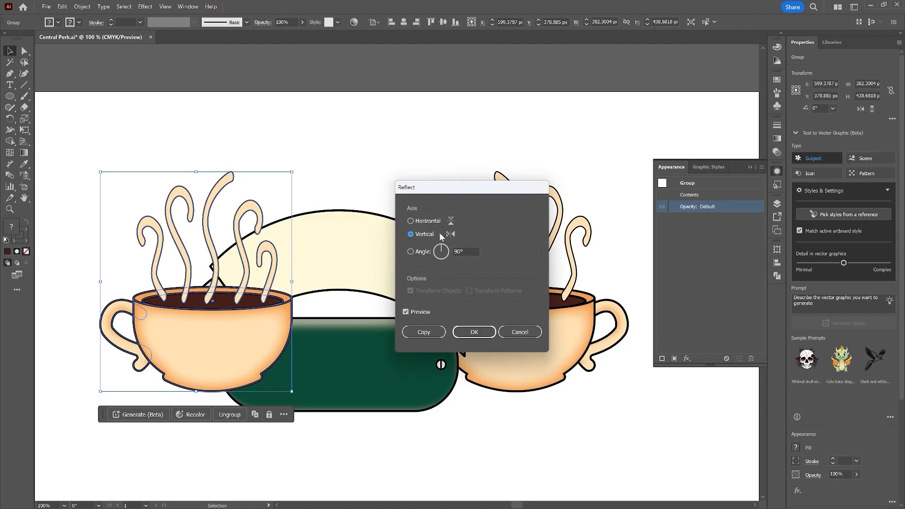
click(477, 335)
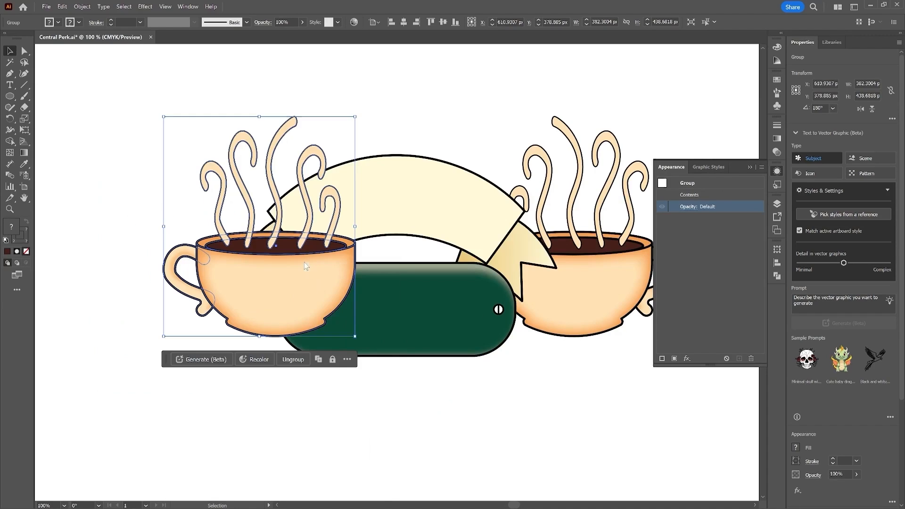
Step: Send the mirrored cup group to the back behind the badge
right_click(304, 262)
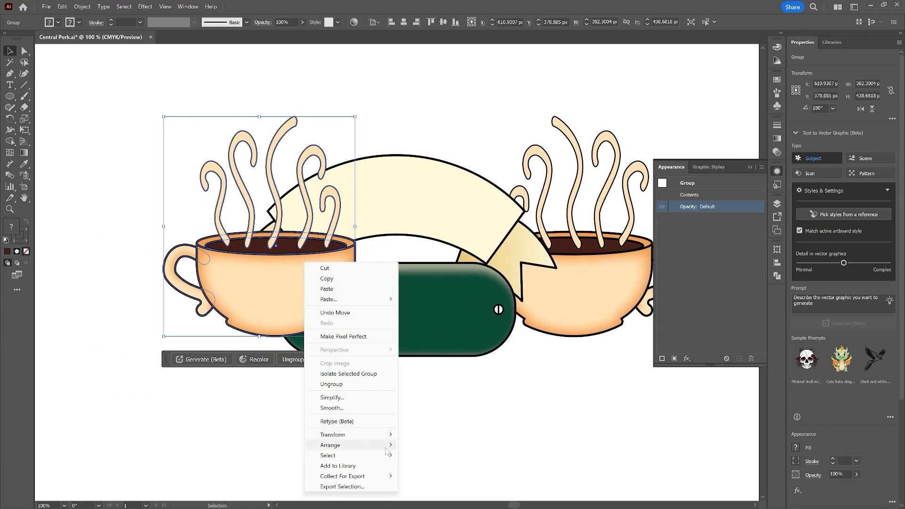
mouse_move(358, 445)
click(429, 476)
click(562, 353)
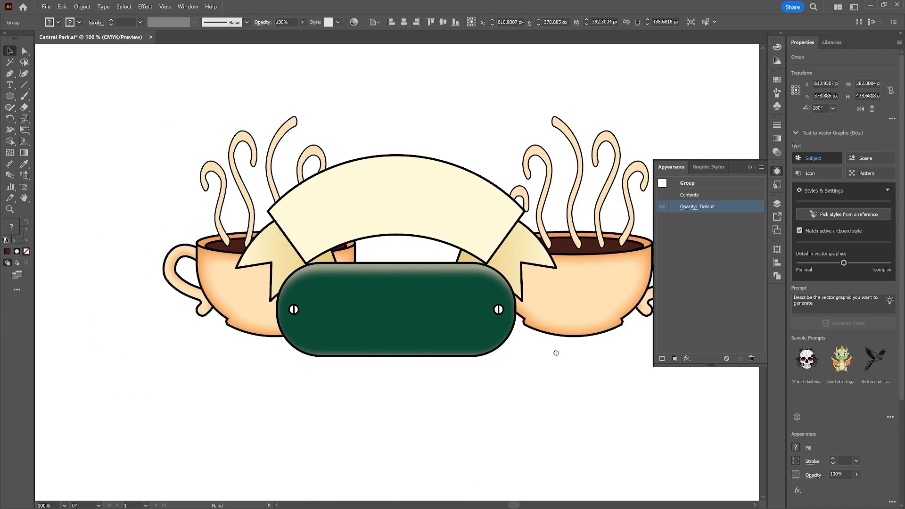
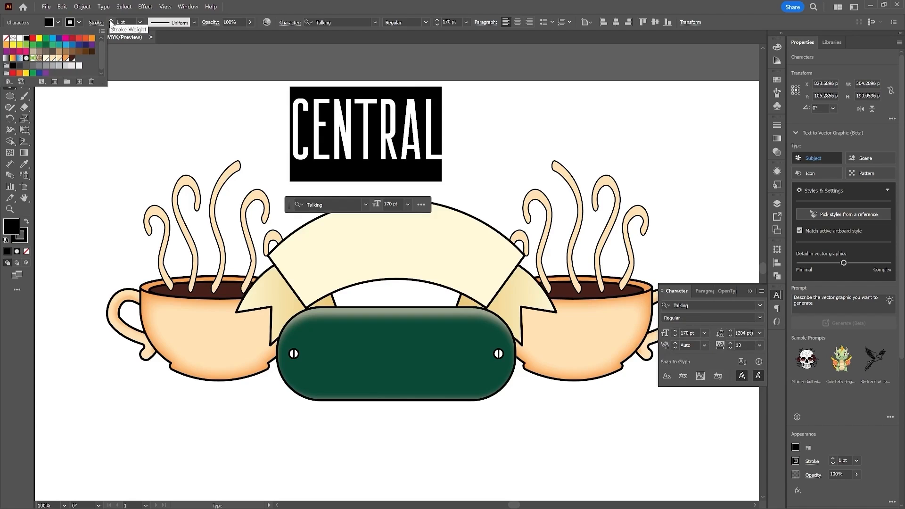
click(111, 24)
Step: Set the CENTRAL text's stroke weight to 4 pt
click(111, 21)
click(111, 21)
key(Escape)
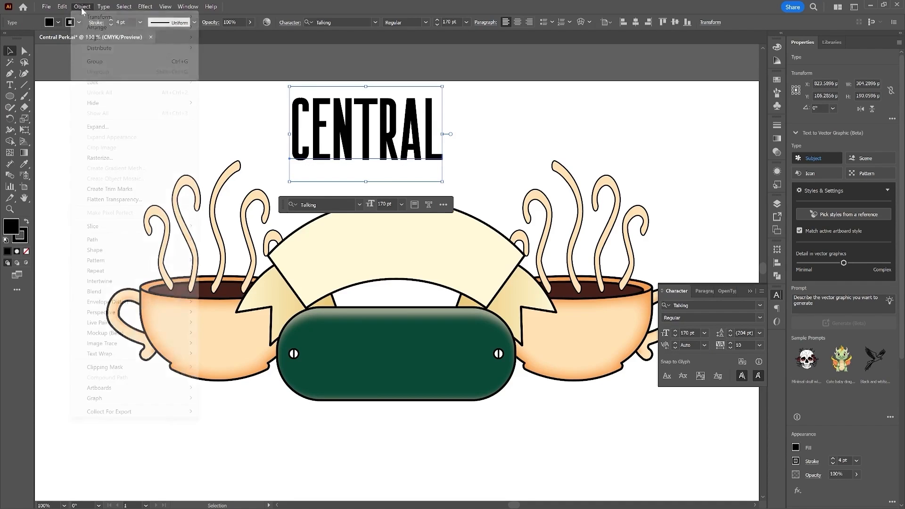
Step: Expand the CENTRAL text into outlines, then expand its fill and stroke into shapes
click(82, 6)
click(94, 124)
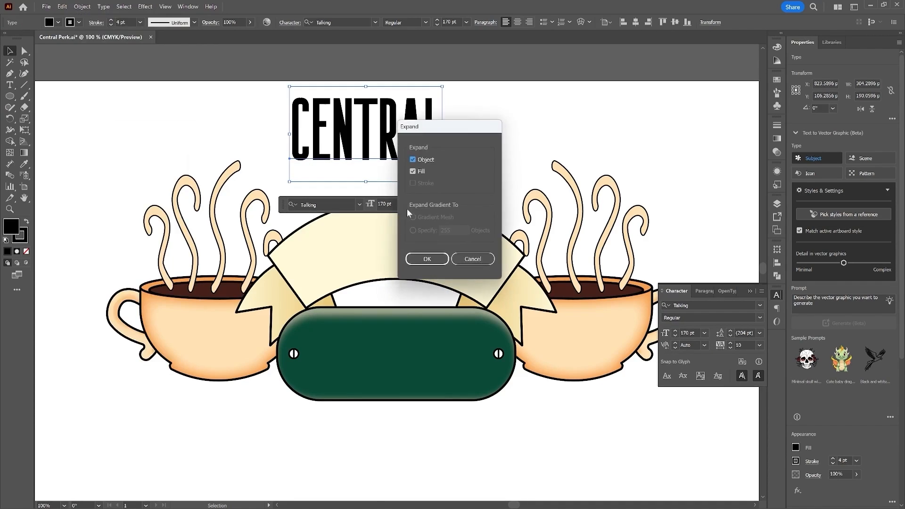
click(426, 258)
click(82, 5)
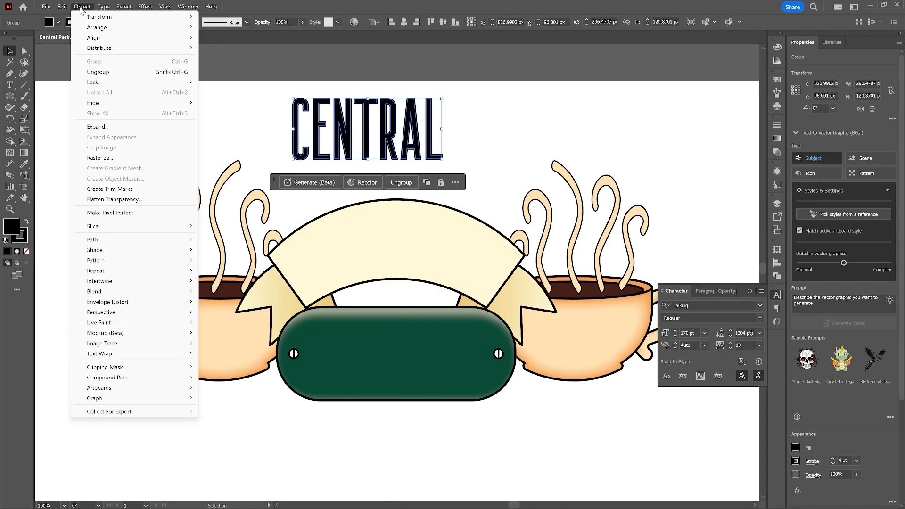
click(130, 131)
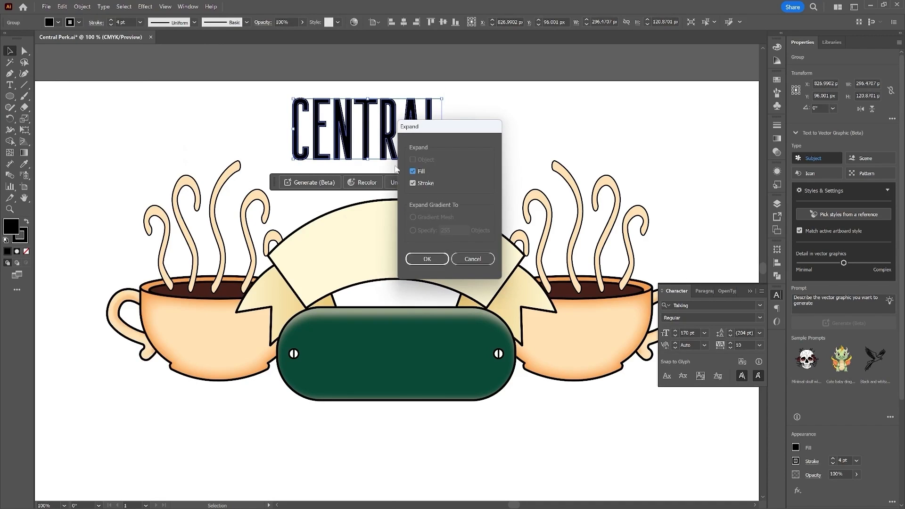
click(427, 259)
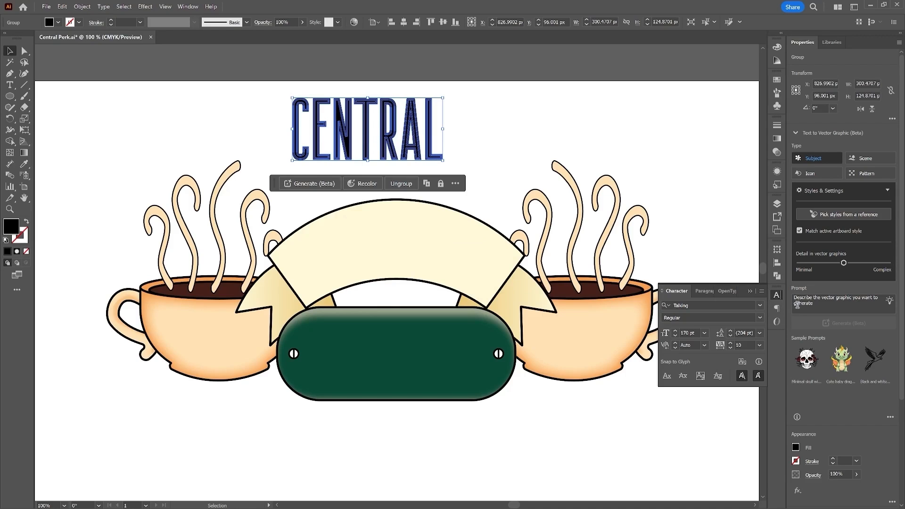
Step: Unite the expanded CENTRAL shapes with Pathfinder and fill the lettering with coral red
click(778, 278)
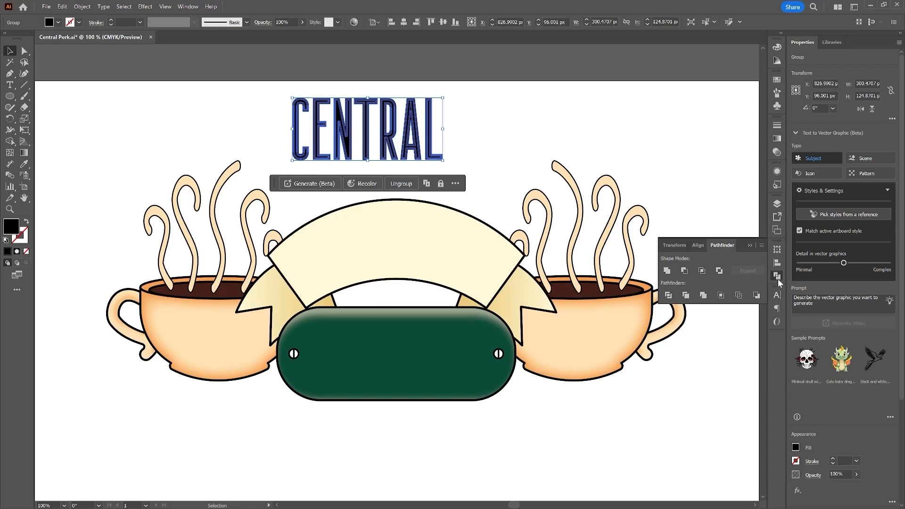
click(666, 276)
click(491, 137)
click(326, 150)
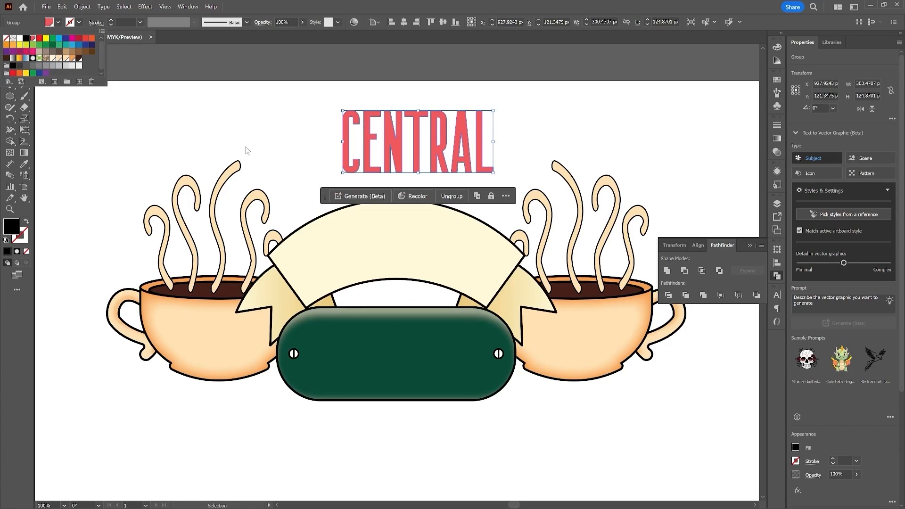
click(81, 23)
click(79, 23)
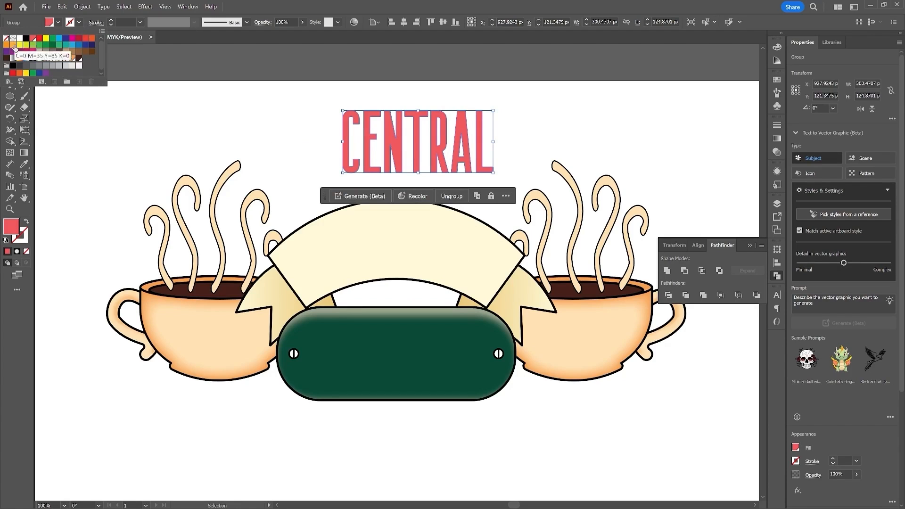
click(28, 40)
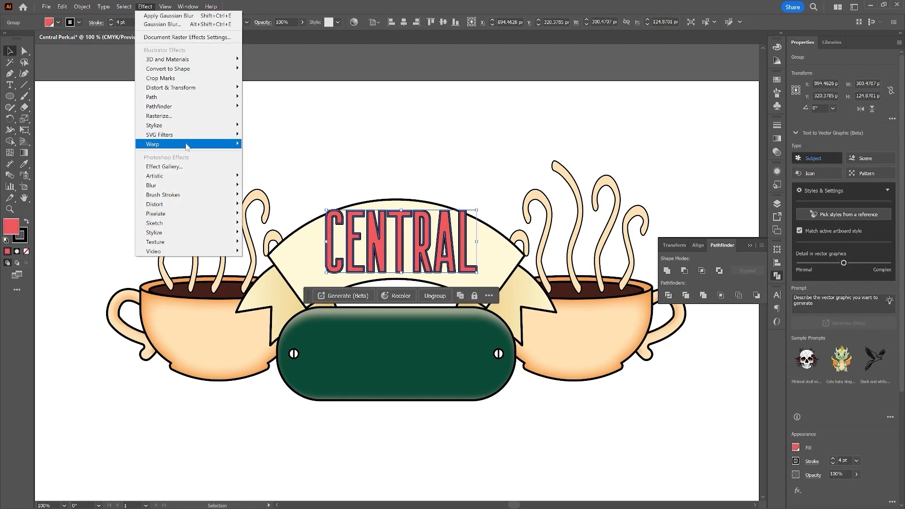
Step: Apply a horizontal Arc warp effect to CENTRAL so it curves along the banner, nudging it slightly up
mouse_move(187, 147)
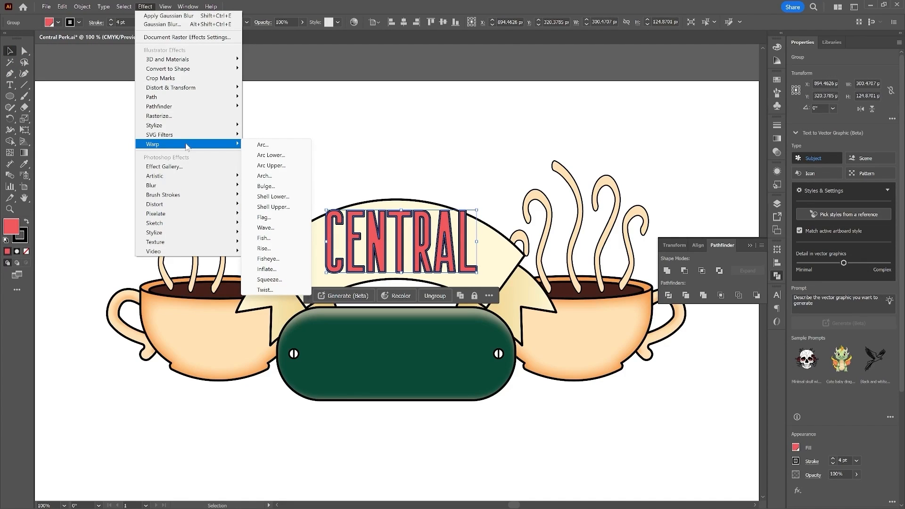
click(277, 149)
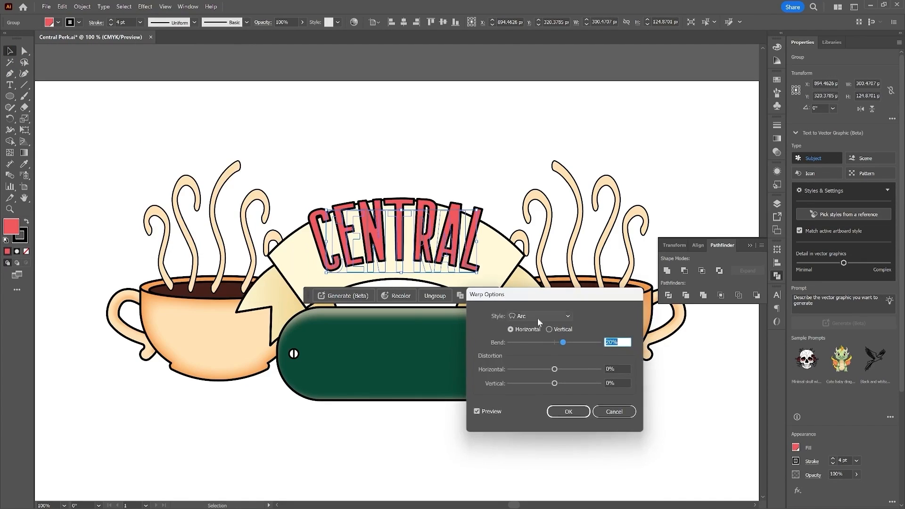
text(35)
click(625, 266)
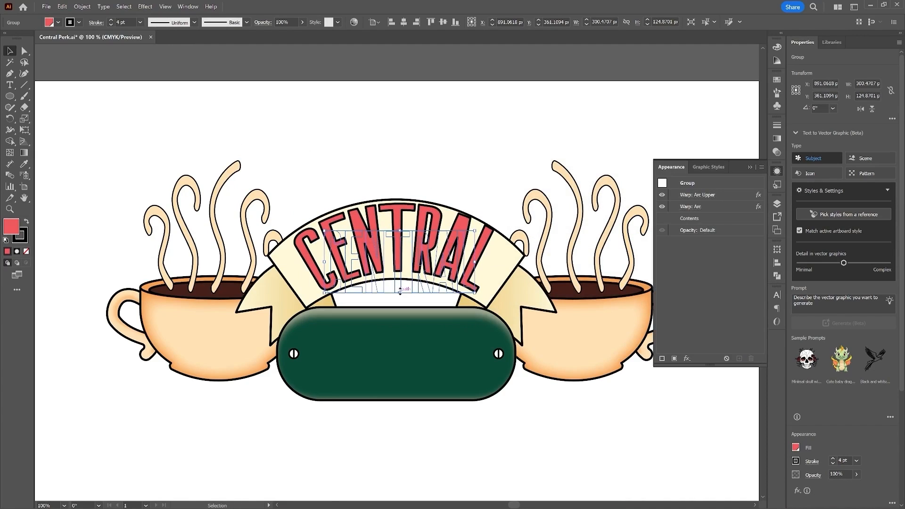
drag(400, 291, 400, 286)
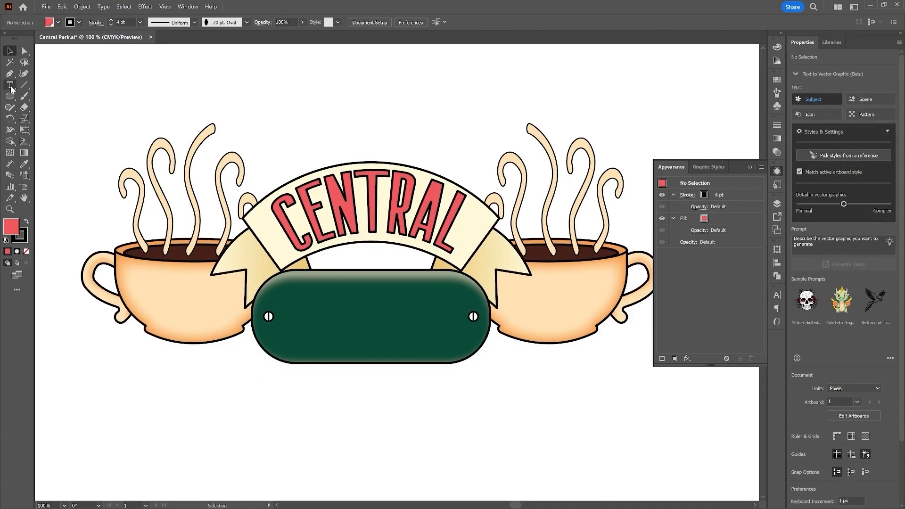
Step: Add the text PERK and move it just below the green badge
click(10, 85)
click(349, 422)
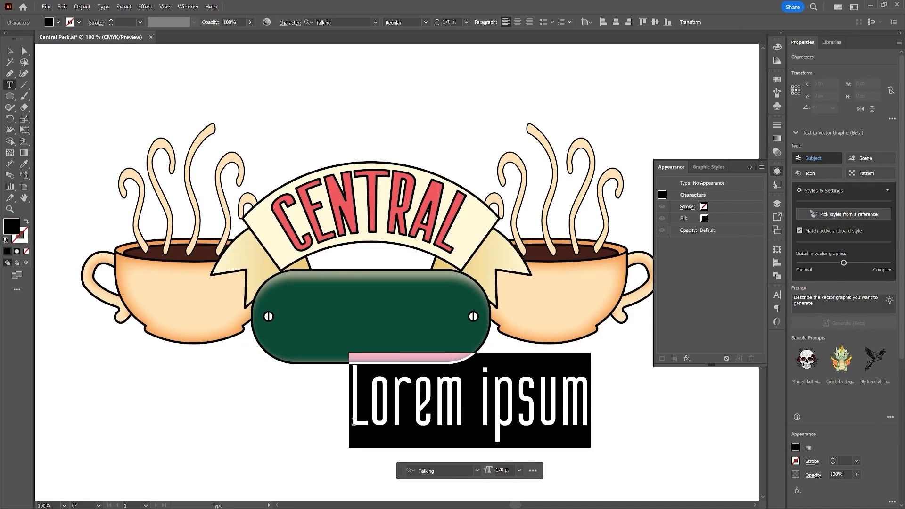
text(PERK)
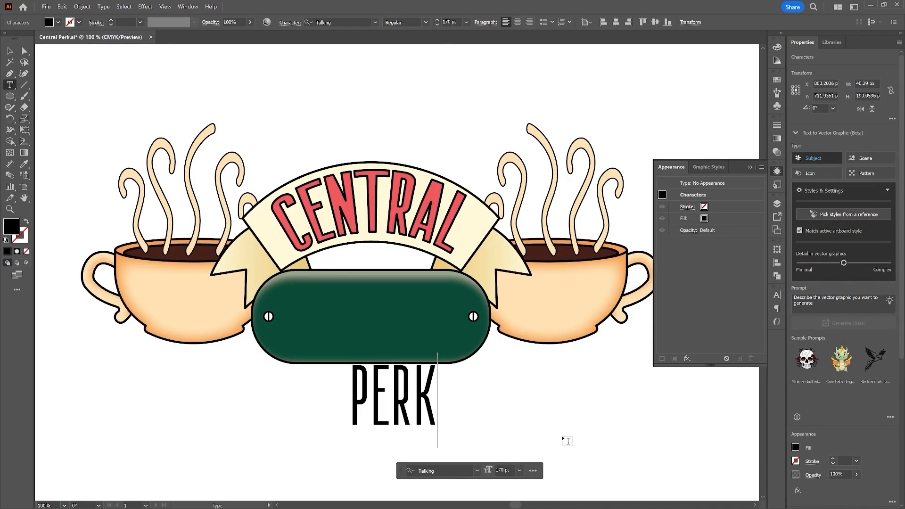
click(10, 51)
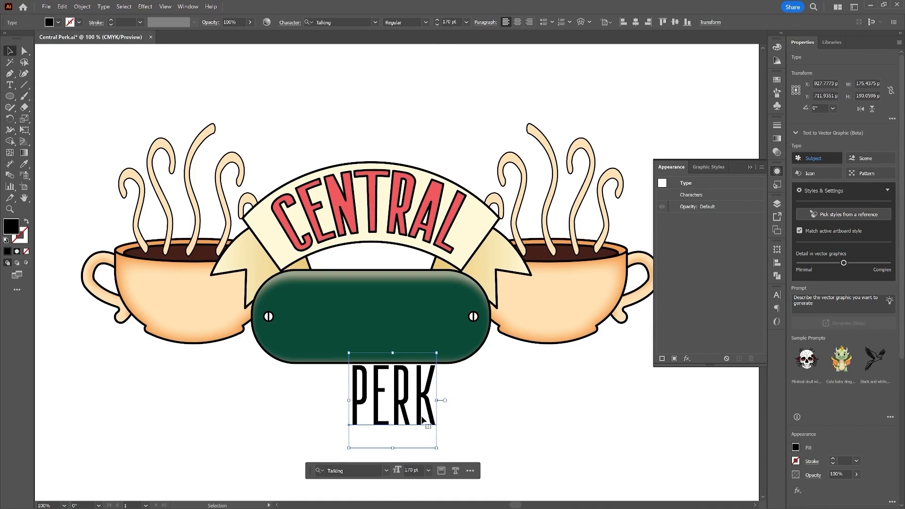
drag(402, 399, 384, 421)
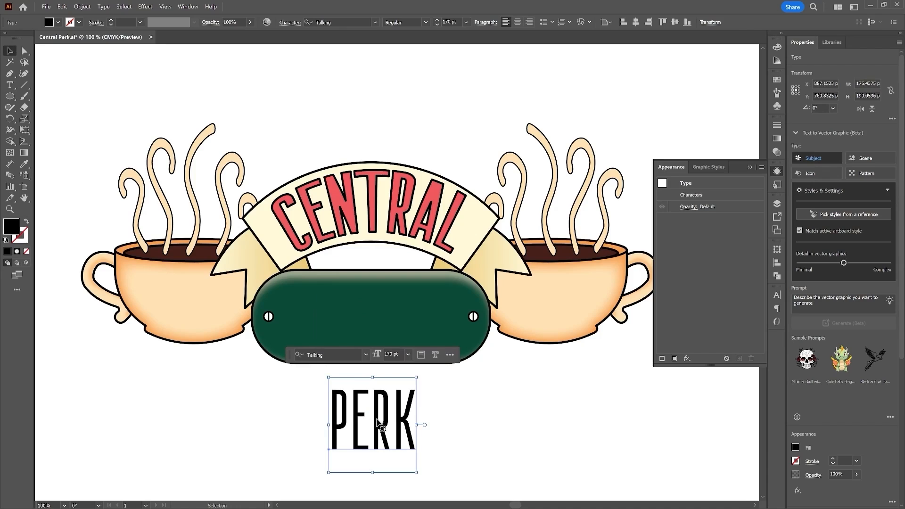
Step: Change the PERK text's font to Torpunt
double_click(407, 424)
key(ctrl+a)
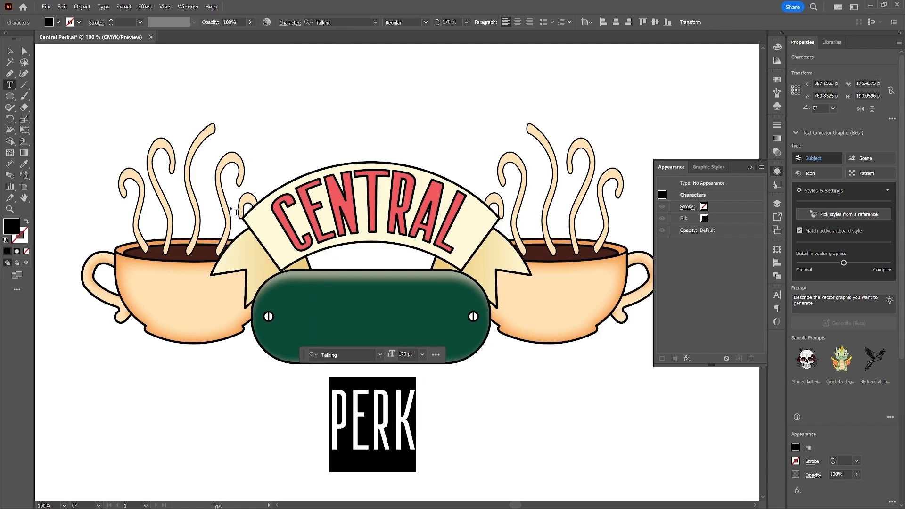
click(325, 22)
text(torp)
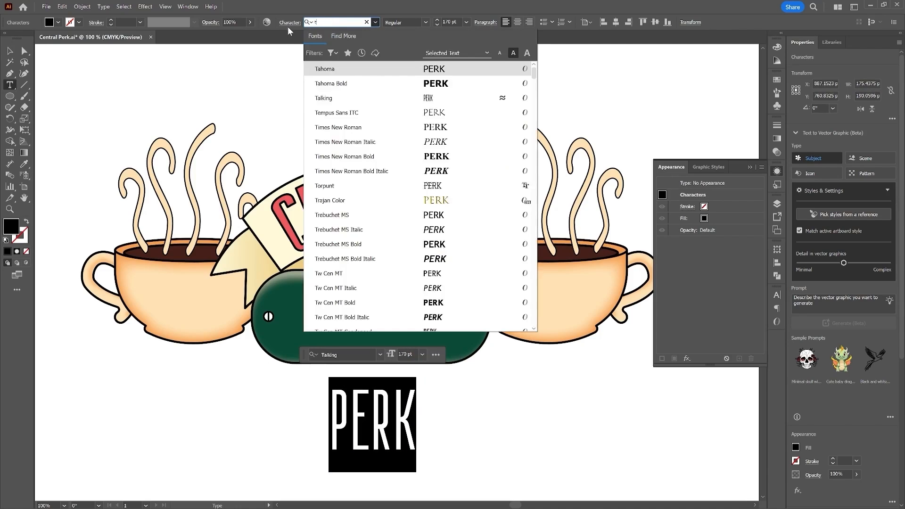
click(414, 70)
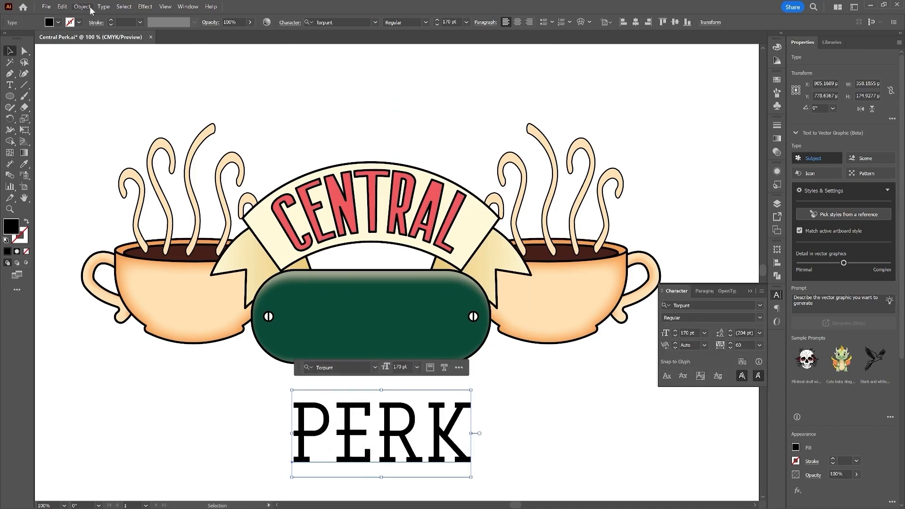
Step: Expand the PERK text into outlined shapes
click(82, 6)
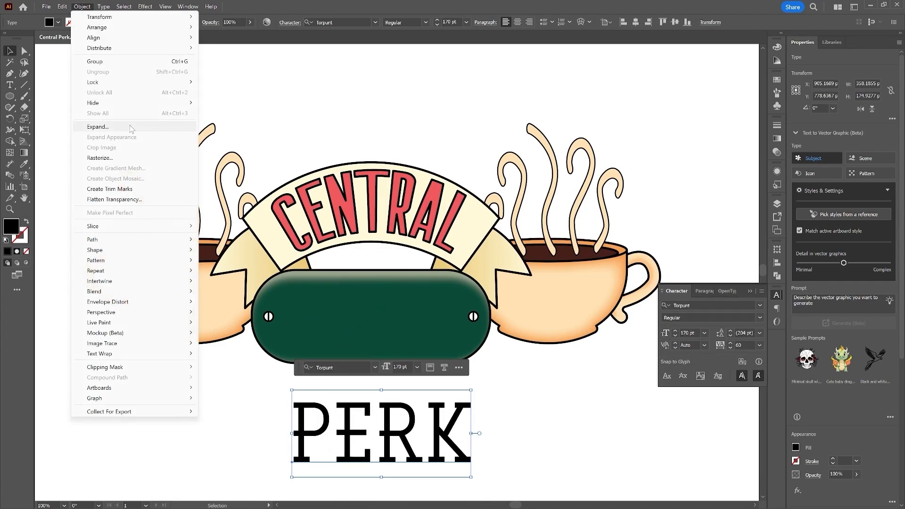
click(131, 127)
click(439, 263)
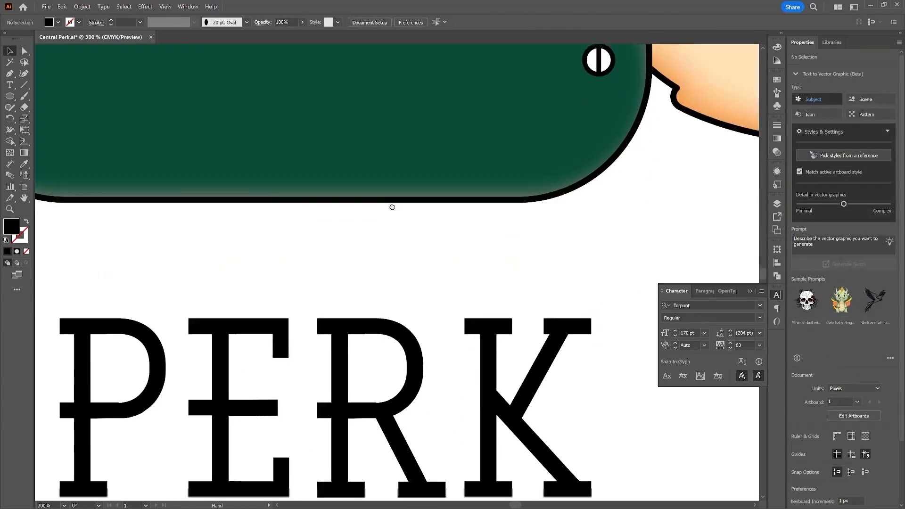
Step: Draw a rectangle about 25 px wide over the P's vertical stem to thicken it
drag(392, 207, 392, 194)
drag(365, 337, 398, 218)
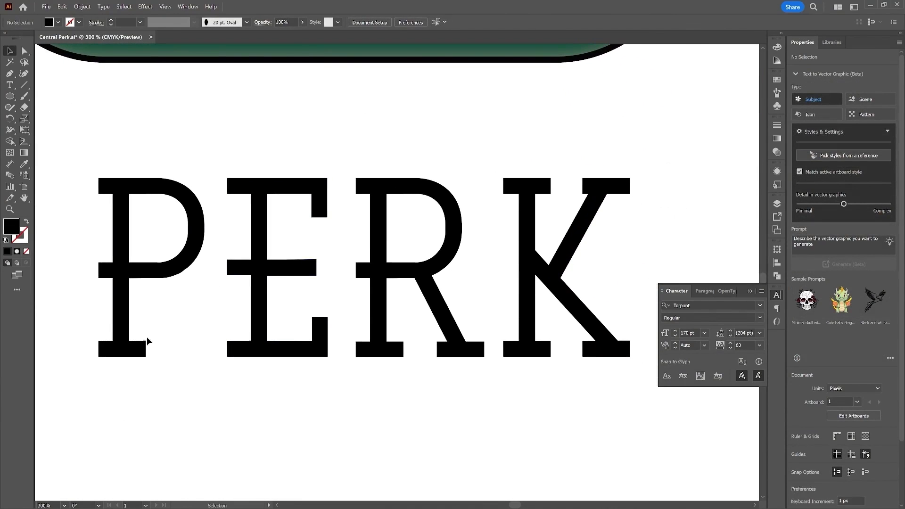
click(10, 96)
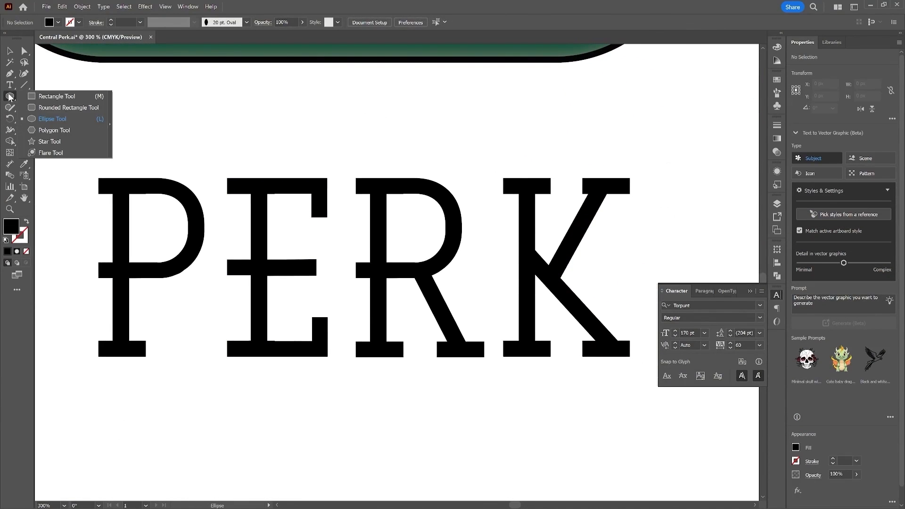
click(46, 97)
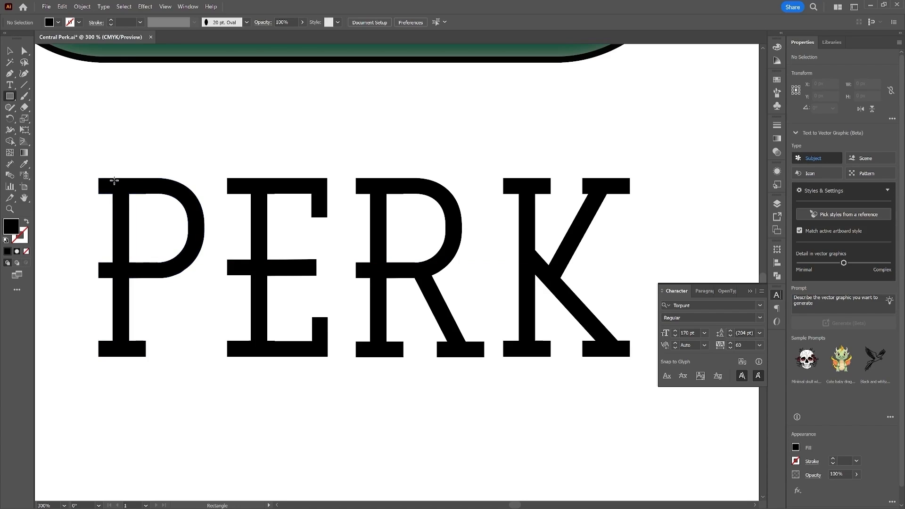
drag(119, 181, 153, 357)
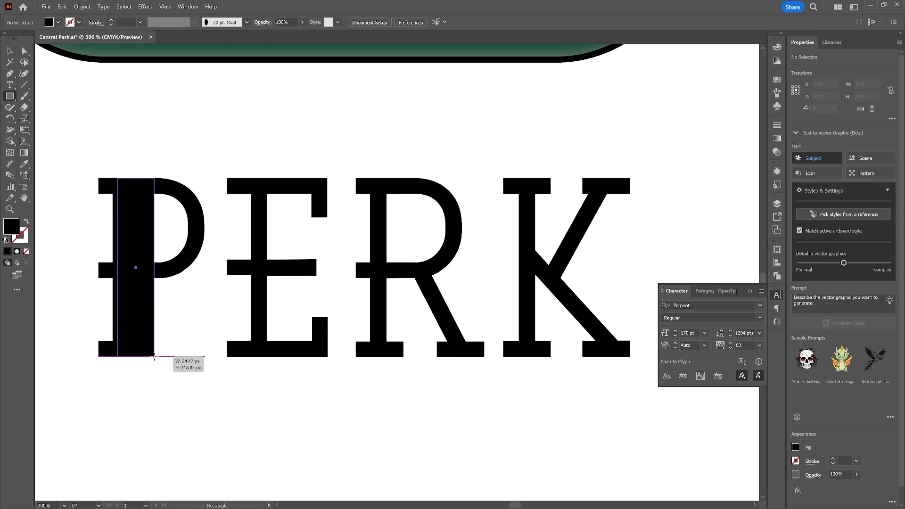
Step: Copy the stem rectangle onto the E, R and K stems and unite everything with the PERK letters
mouse_move(148, 226)
mouse_down()
mouse_move(398, 222)
mouse_move(398, 209)
mouse_move(398, 218)
mouse_move(542, 240)
mouse_up()
drag(643, 414, 63, 151)
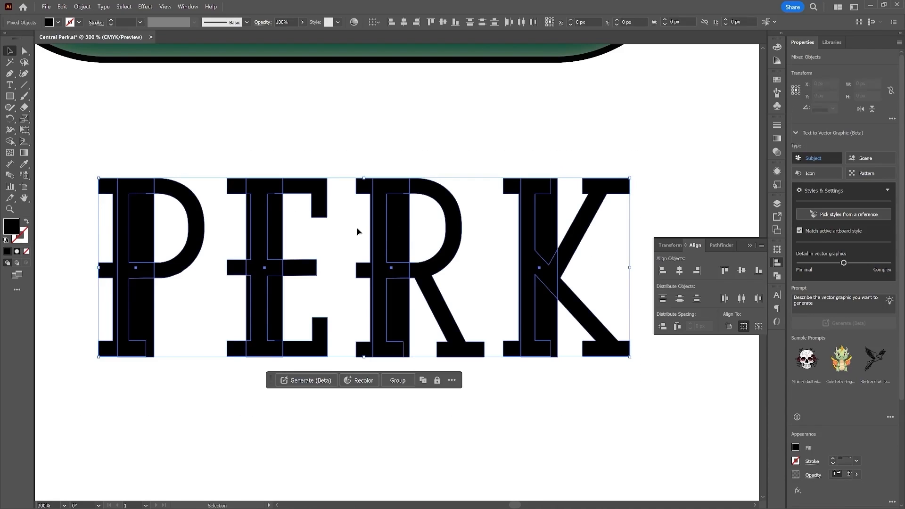
click(777, 276)
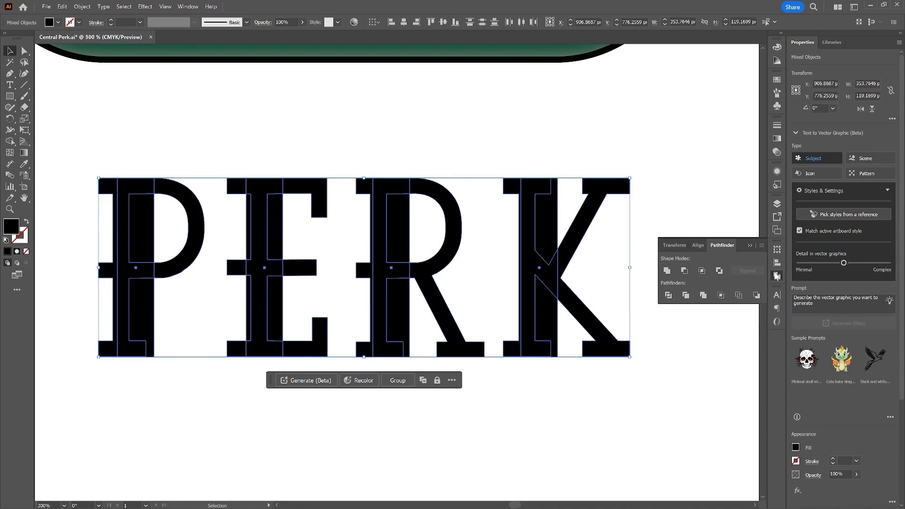
click(666, 271)
click(567, 397)
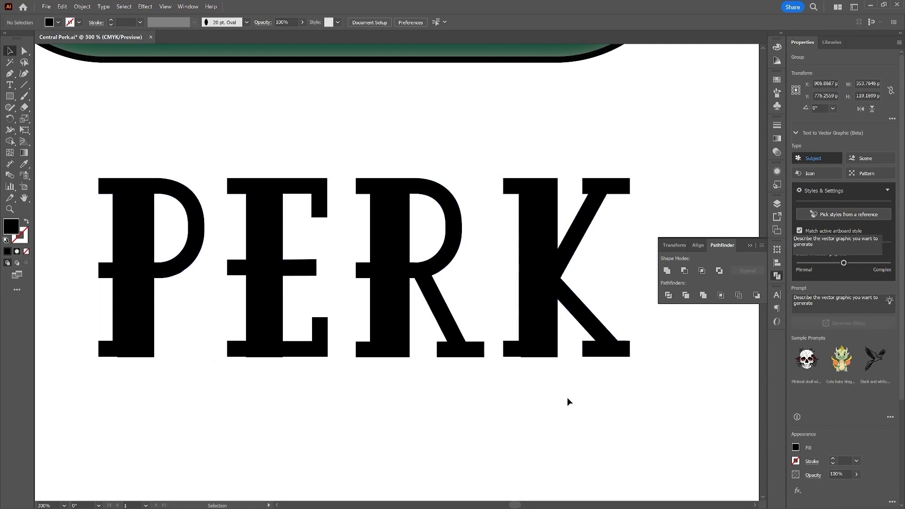
Step: Give the PERK lettering a linear gradient fill and set its first gradient stop to white
click(601, 230)
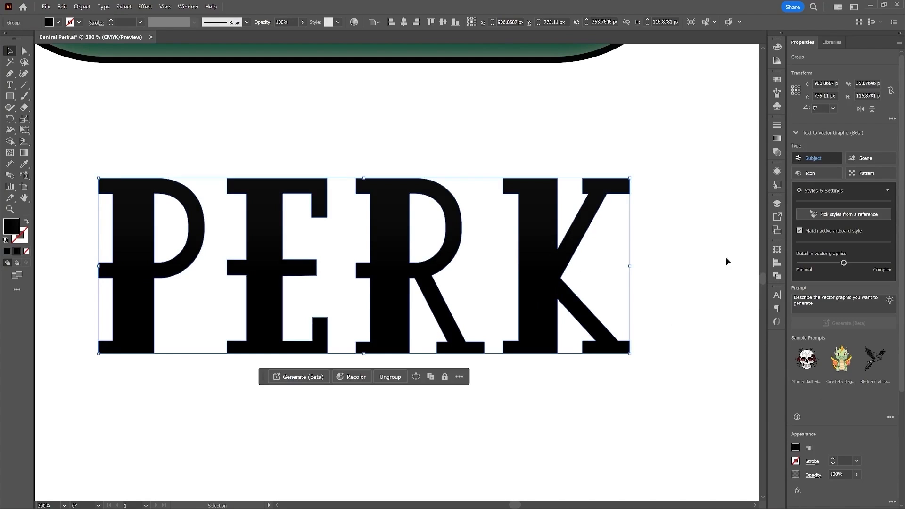
click(776, 138)
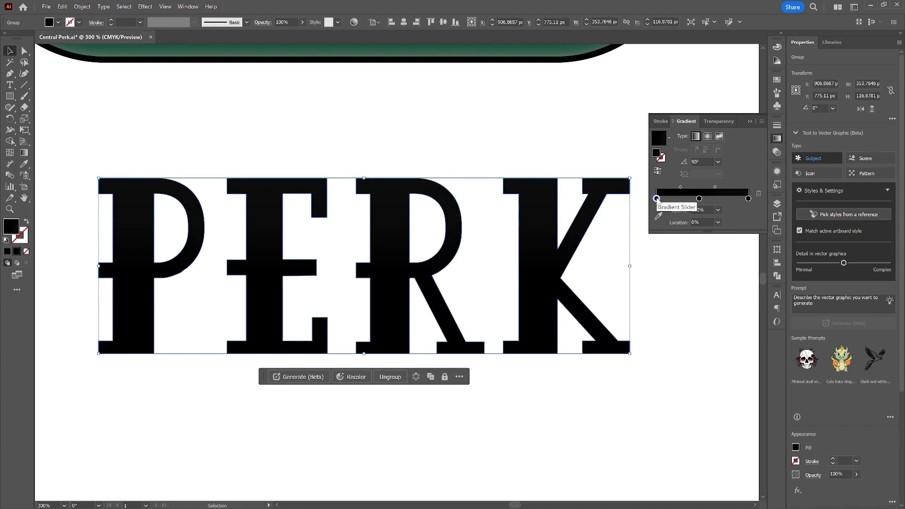
double_click(657, 199)
click(640, 229)
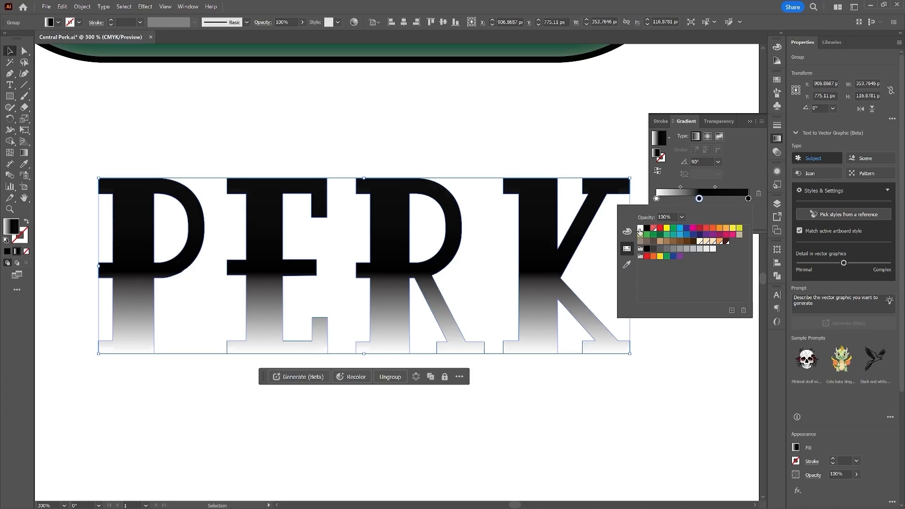
click(640, 229)
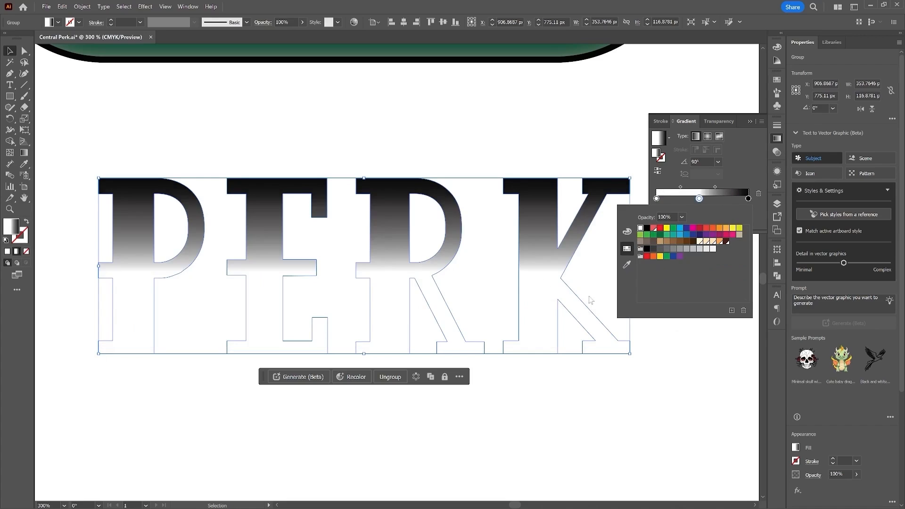
Step: Add a middle gradient stop at 96% opacity and set it to a light grey swatch
click(714, 198)
double_click(713, 199)
click(731, 310)
click(473, 272)
click(713, 249)
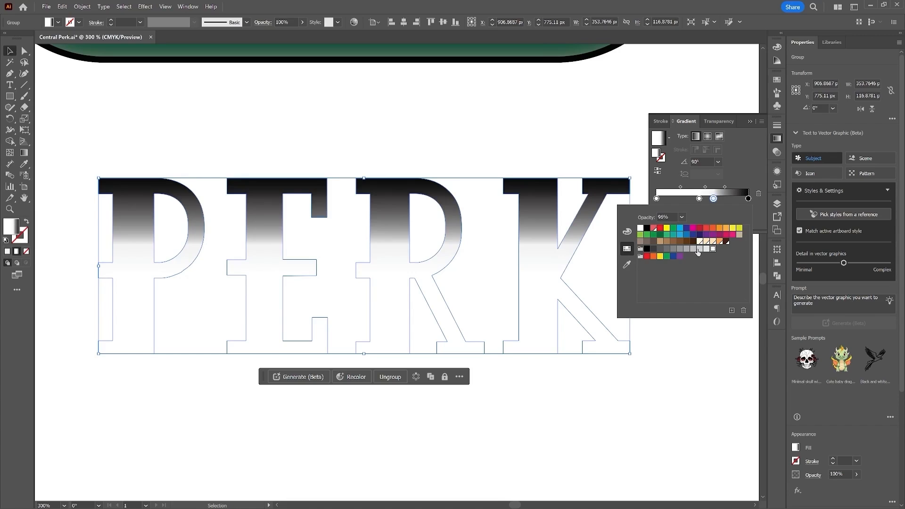
click(698, 250)
click(693, 250)
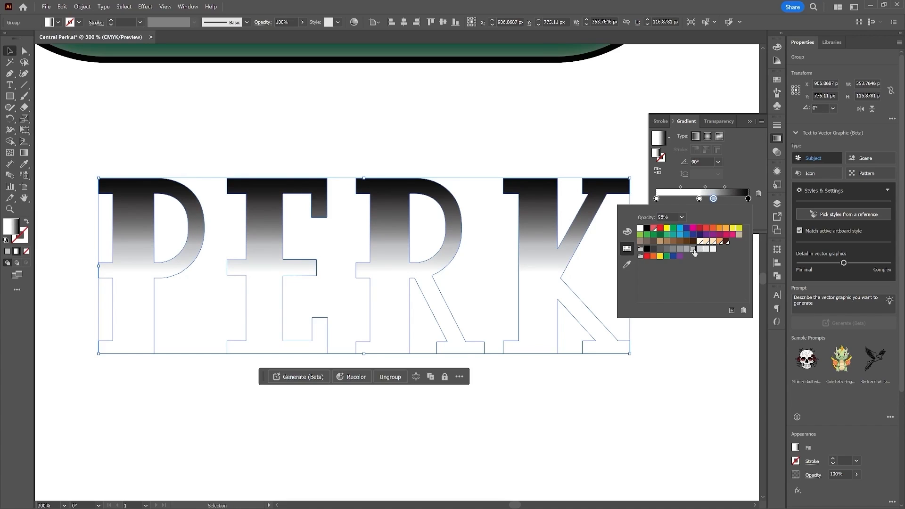
Step: Set the last gradient stop to a grey swatch and change the gradient angle to -90°
click(749, 199)
double_click(748, 199)
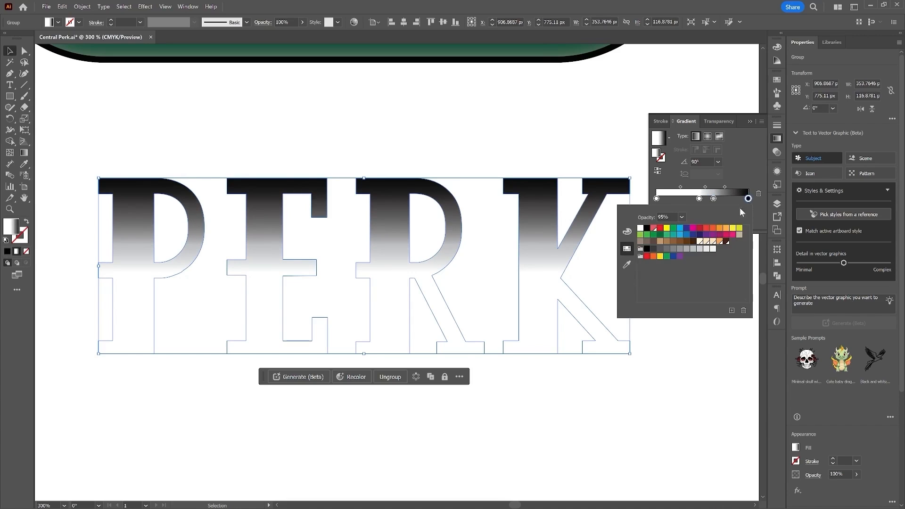
click(686, 249)
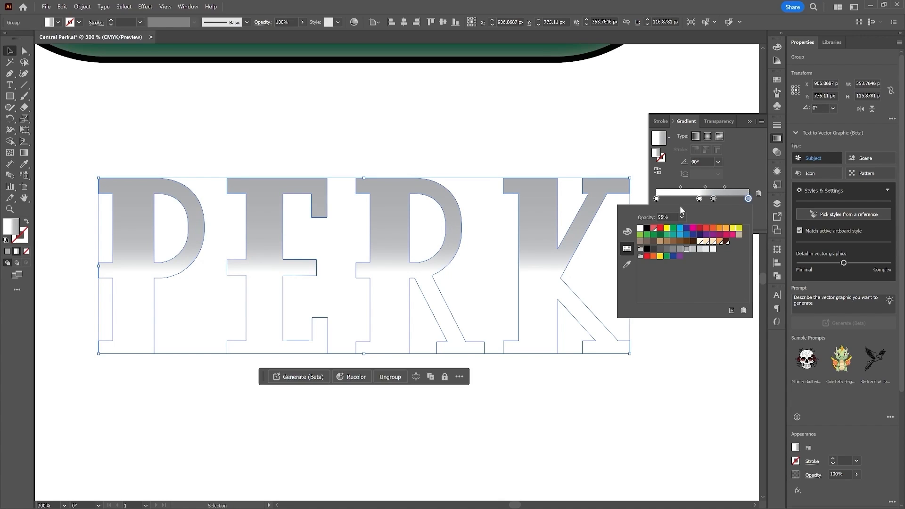
click(718, 162)
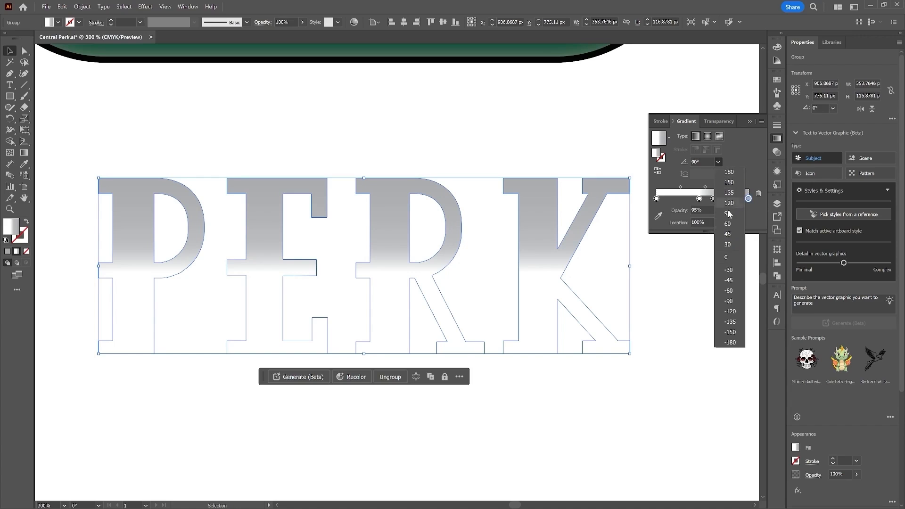
click(729, 301)
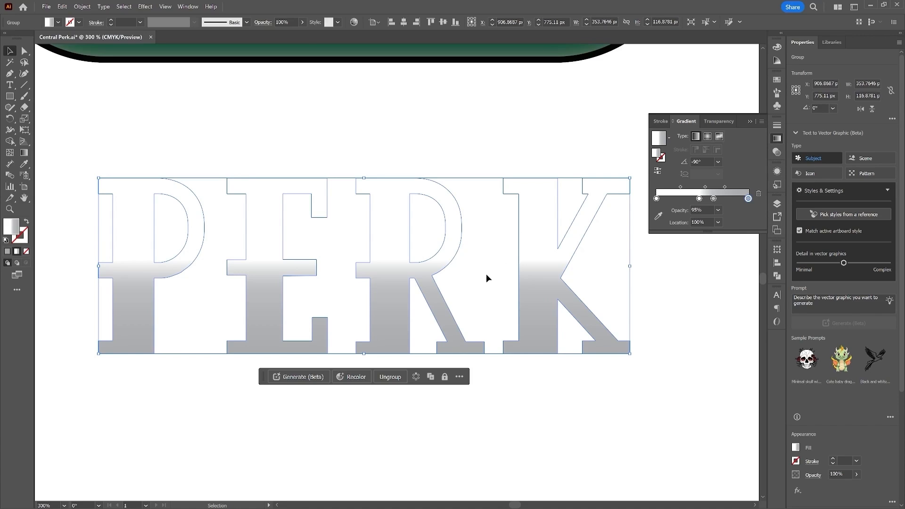
Step: Add a new stroke to the PERK group and set its weight to 3 pt
click(778, 172)
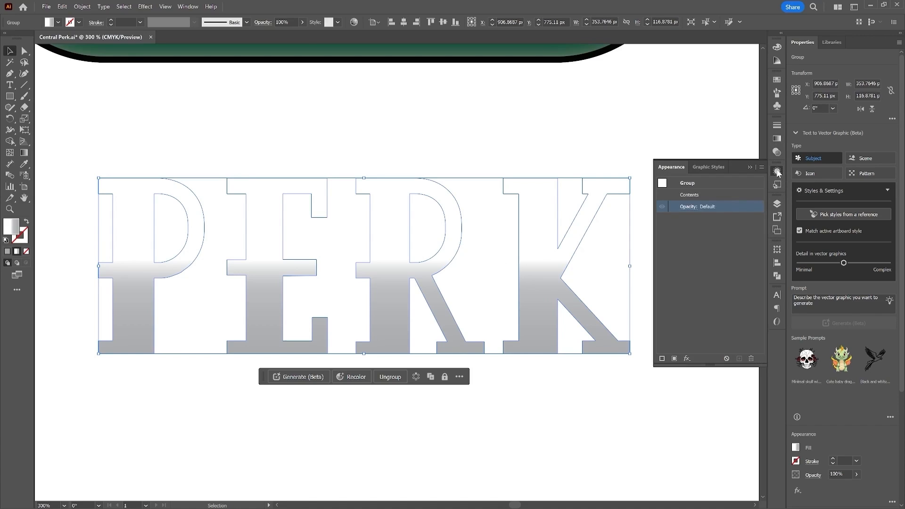
click(640, 232)
click(584, 218)
click(662, 359)
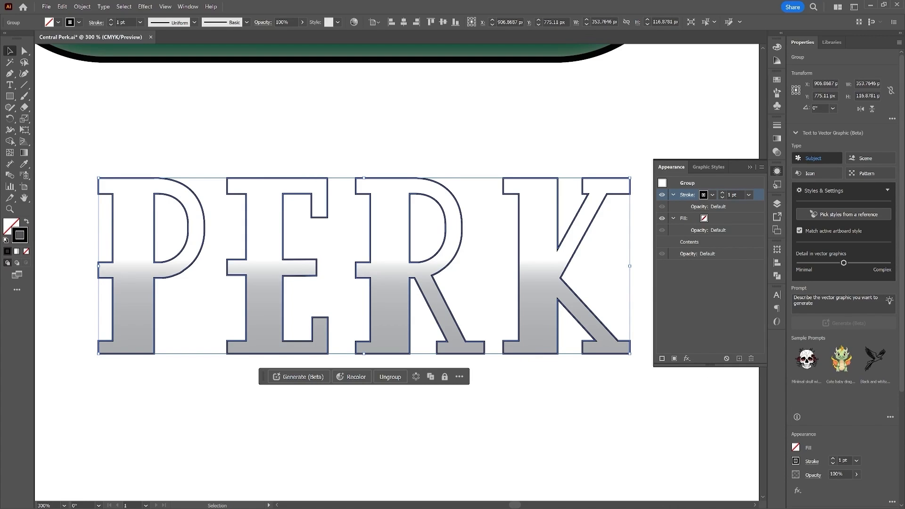
click(721, 193)
click(722, 192)
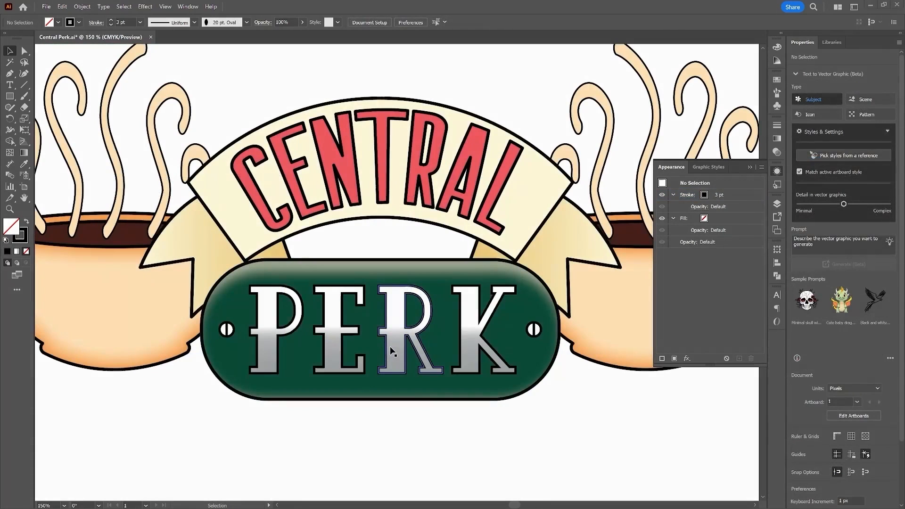
Step: Add a new black fill to the PERK group and move it below the contents
click(389, 345)
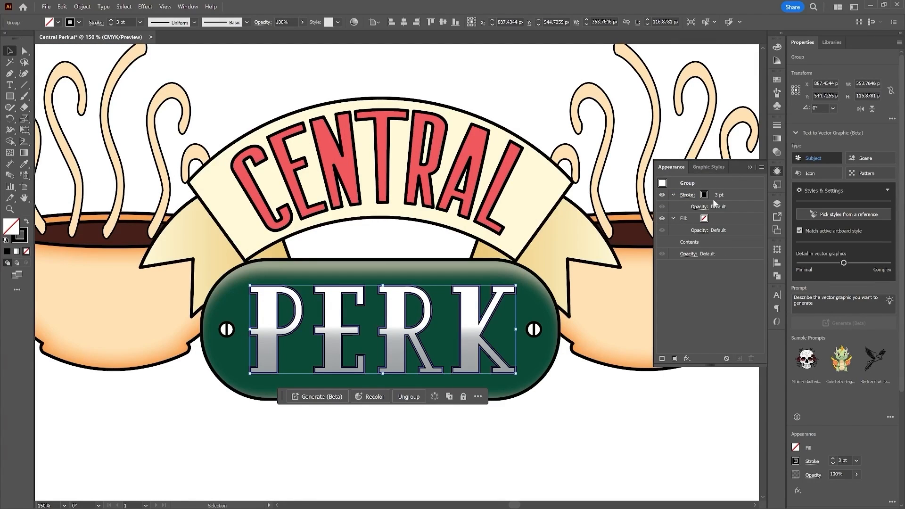
click(675, 359)
drag(687, 193, 704, 276)
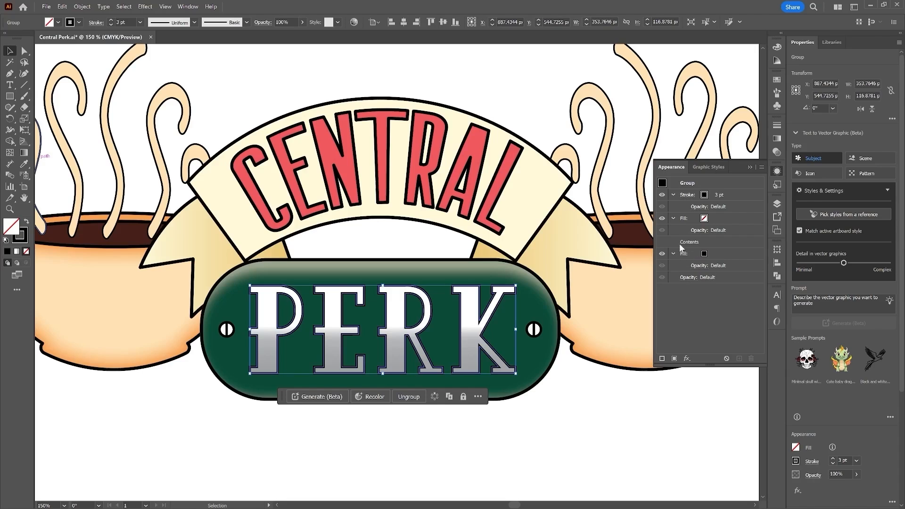
click(703, 254)
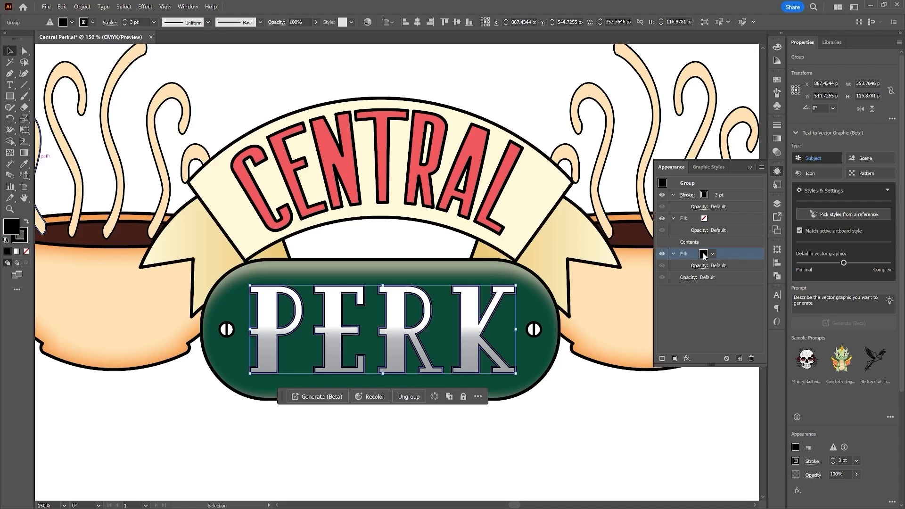
Step: Apply a Transform effect to the new fill moving it 1 px horizontally and 1 px vertically with 10 copies
click(686, 358)
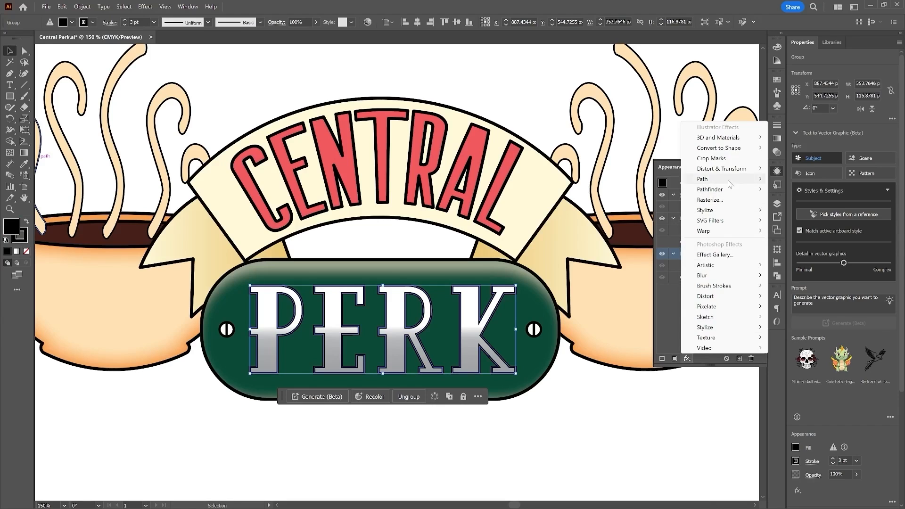
mouse_move(735, 173)
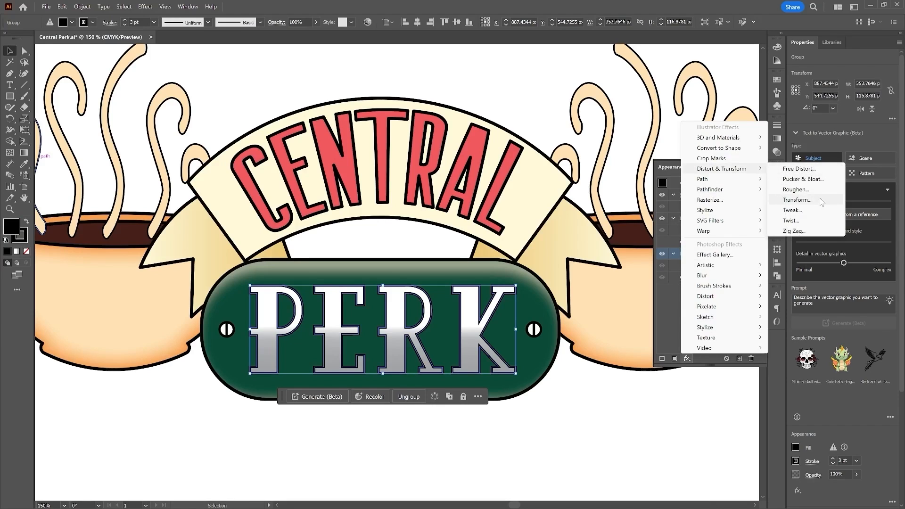
click(820, 200)
click(623, 206)
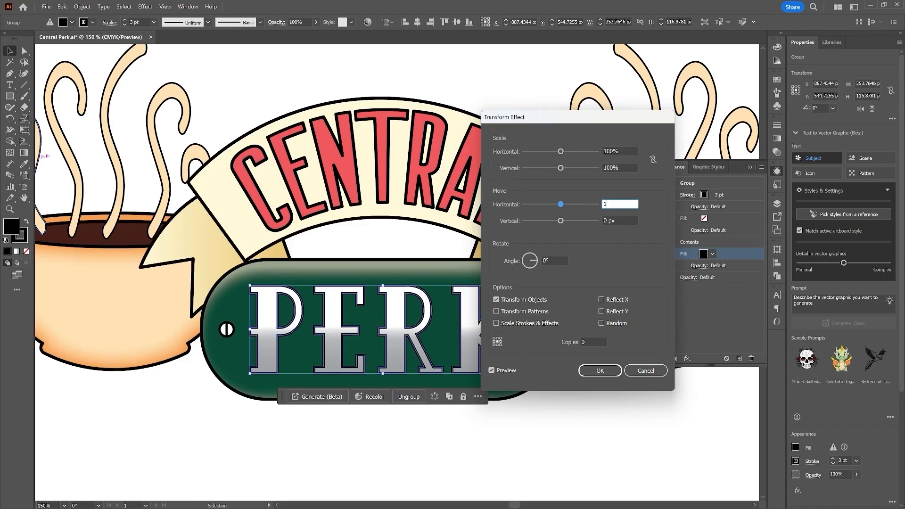
click(611, 221)
text(1)
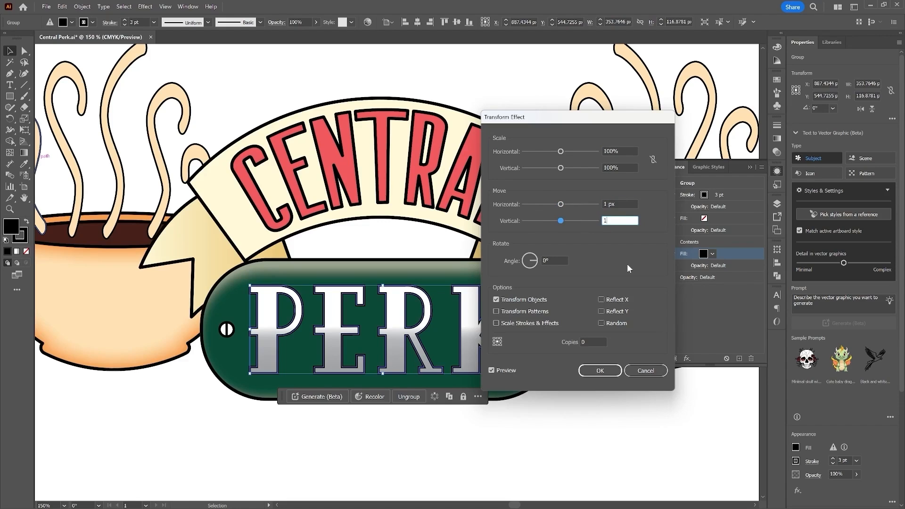
click(587, 342)
text(10)
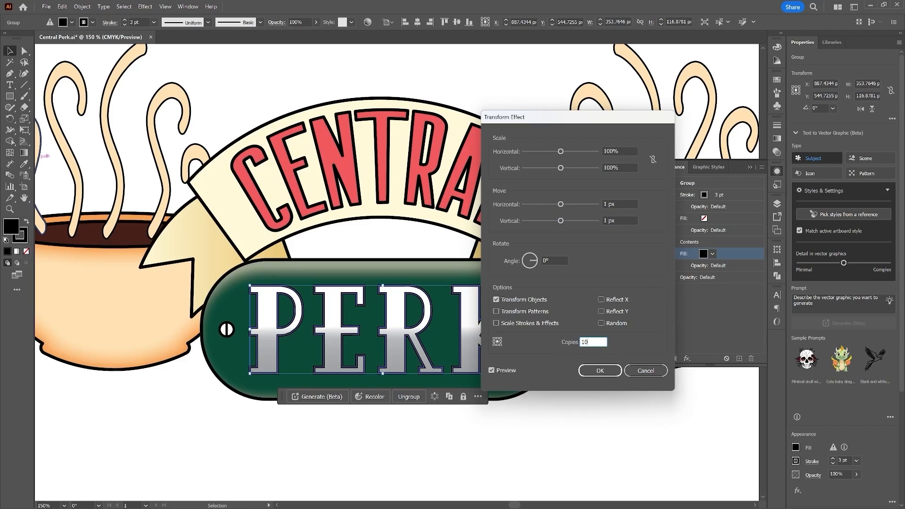
click(600, 370)
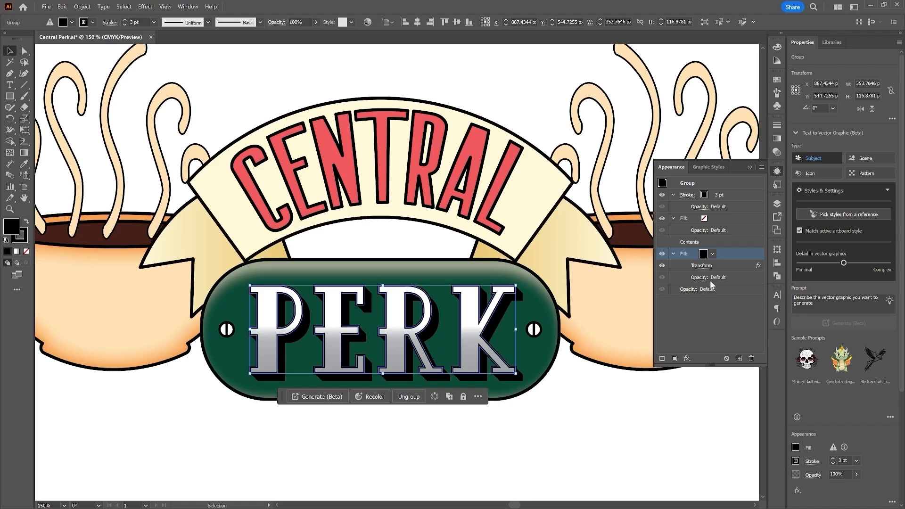
Step: Edit the Transform effect to set the horizontal move to -2 px
click(703, 266)
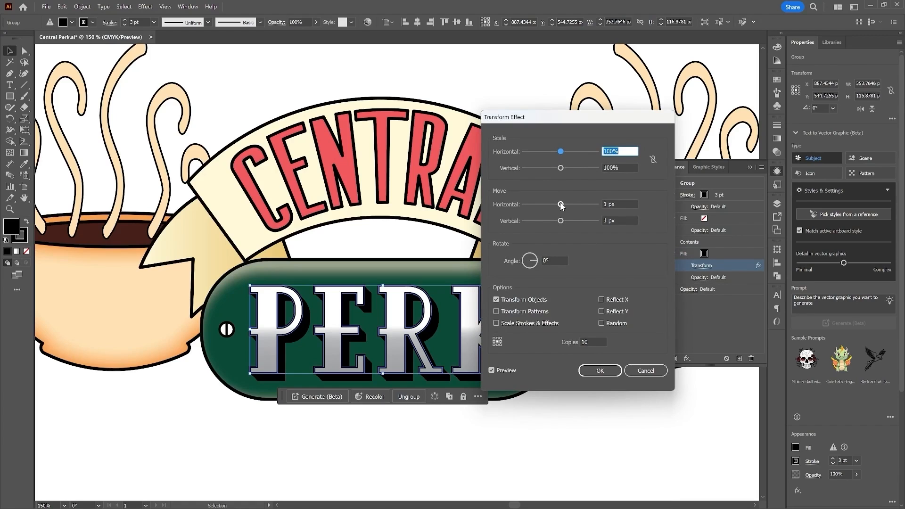
drag(619, 202, 597, 203)
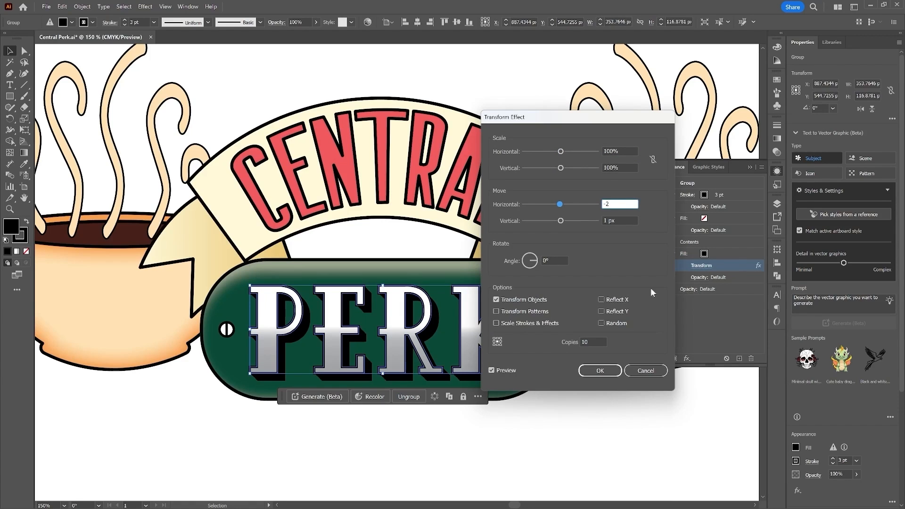
click(600, 372)
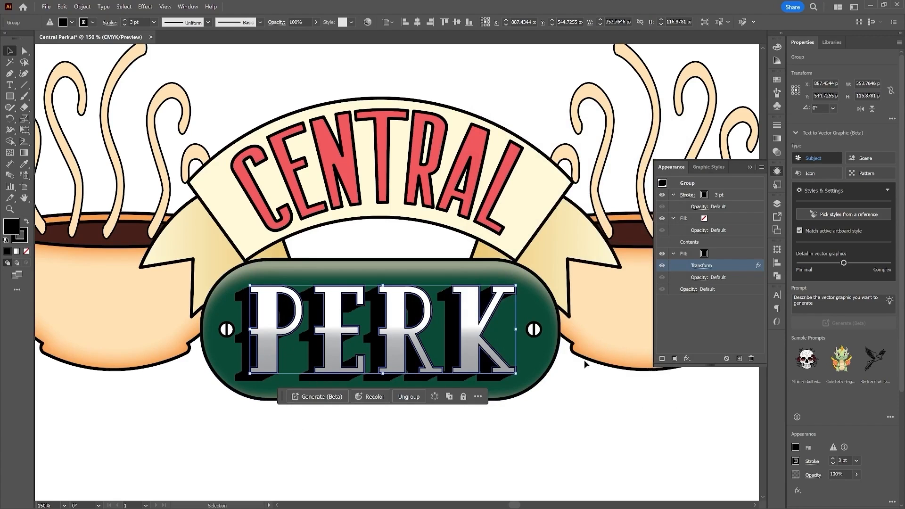
click(702, 266)
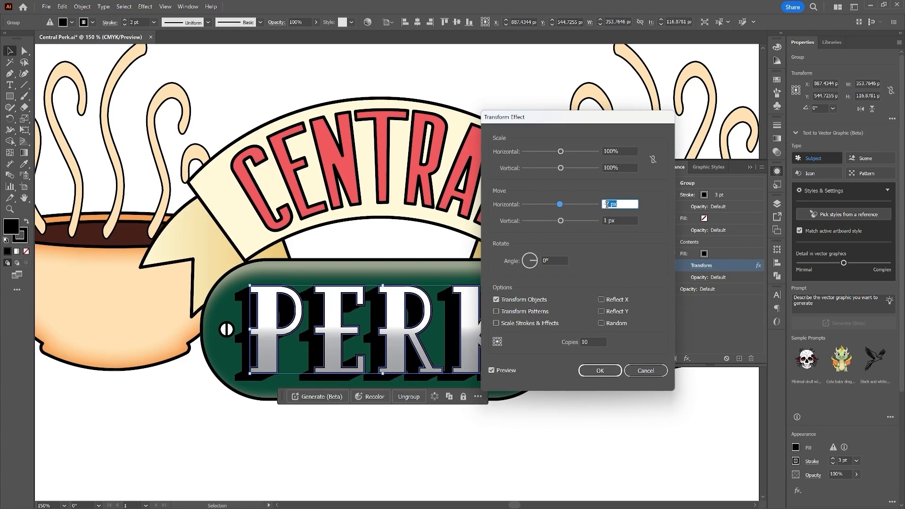
click(599, 371)
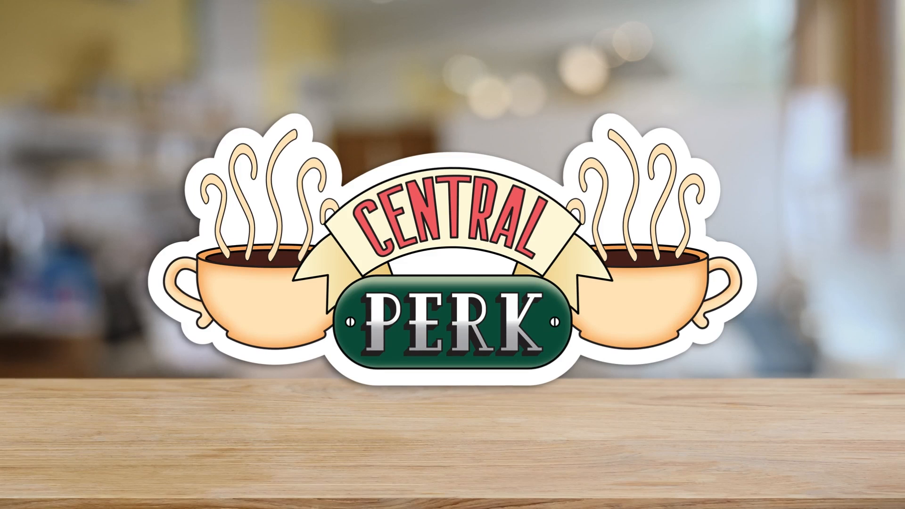